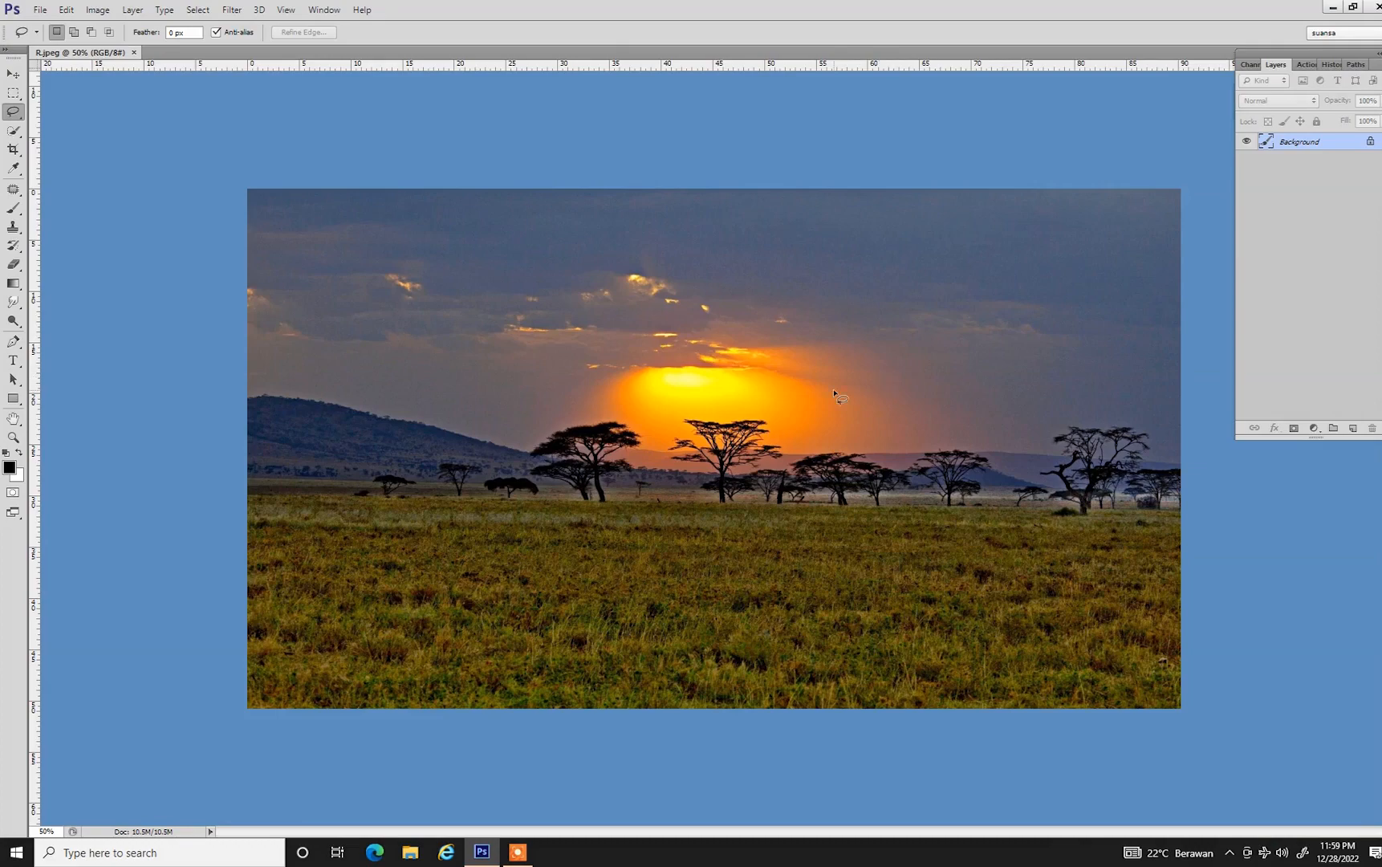
# Open the pickup truck photo shutterstock_699143761 and check its image size settings without changing them
pyautogui.keyDown('ctrl'); pyautogui.click(834, 387); pyautogui.keyUp('ctrl')
pyautogui.hotkey('ctrl', 'o')
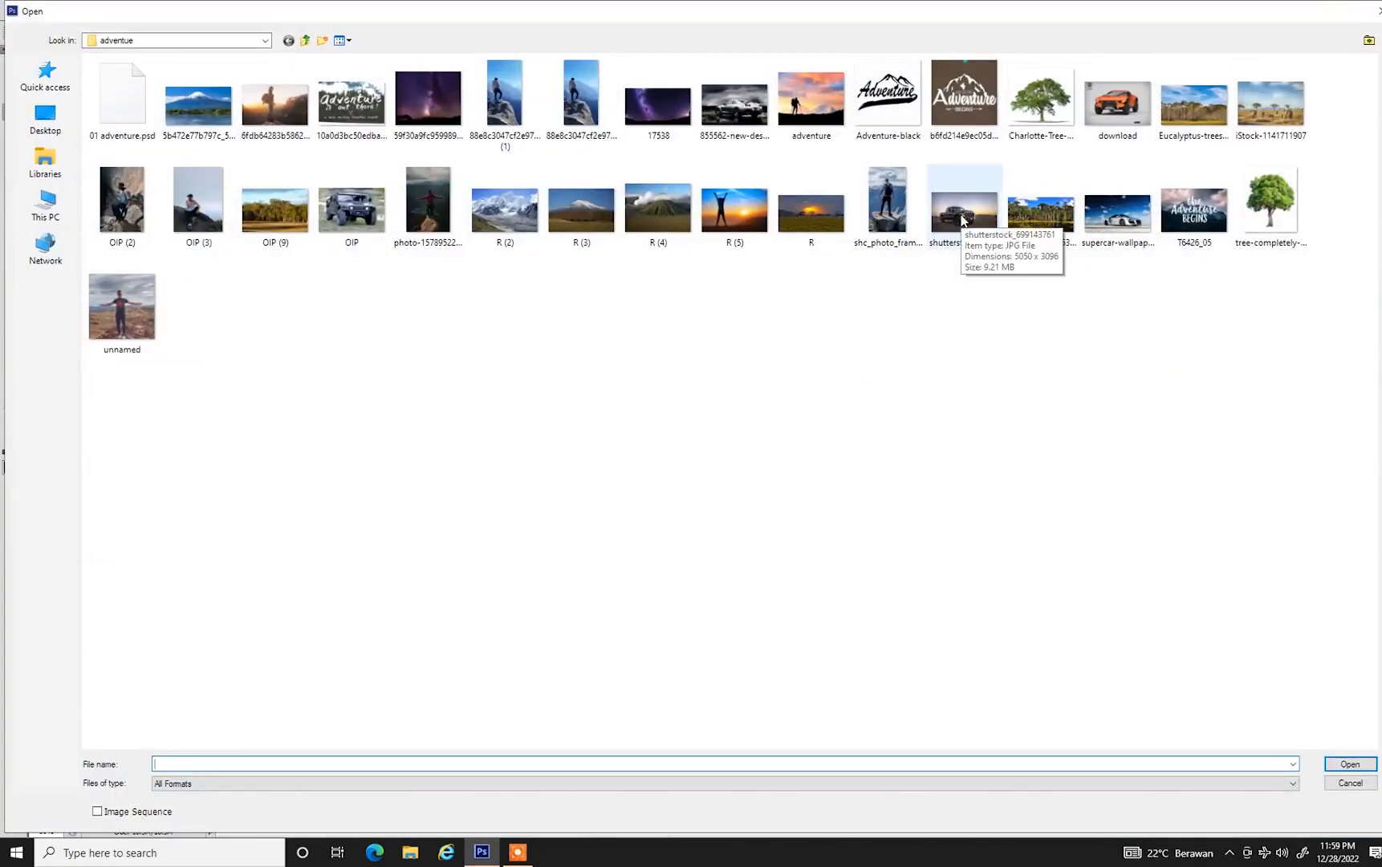
pyautogui.doubleClick(963, 218)
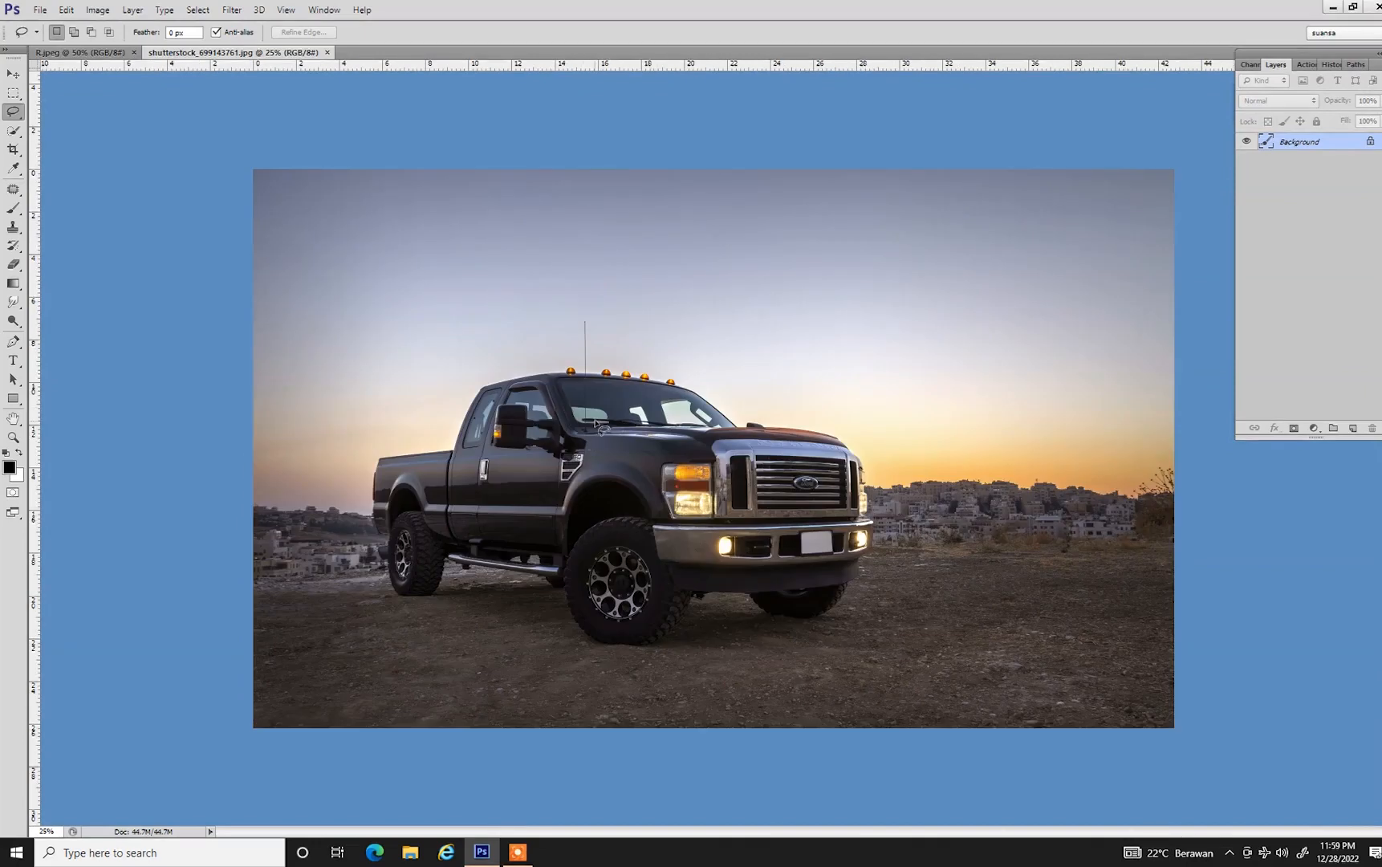
pyautogui.hotkey('ctrl', 'alt', 'i')
pyautogui.click(815, 248)
# Set the resolution of the savanna sunset image R.jpeg to 150 pixels/inch
pyautogui.hotkey('ctrl', 'Tab')
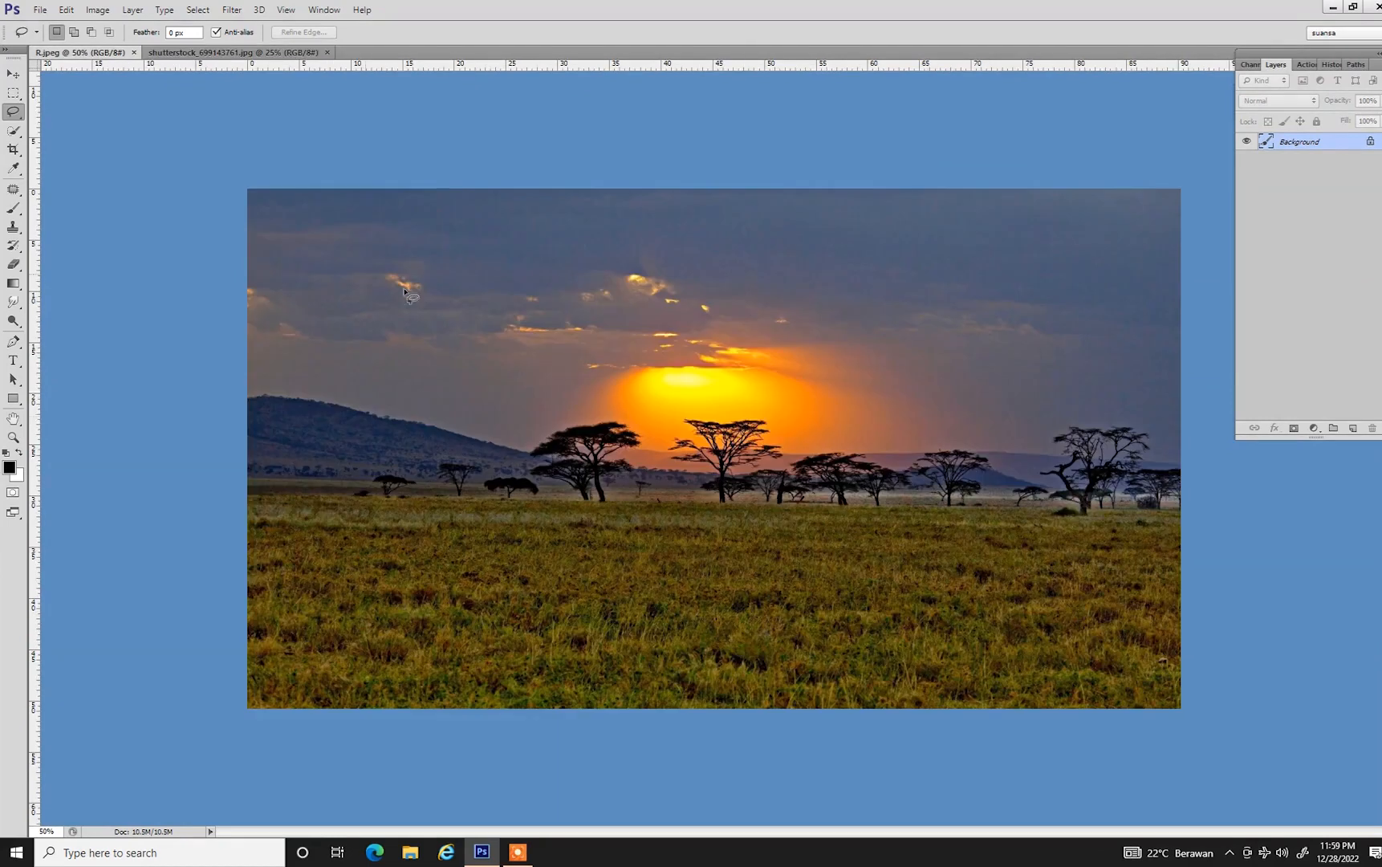
pyautogui.hotkey('ctrl', 'alt', 'i')
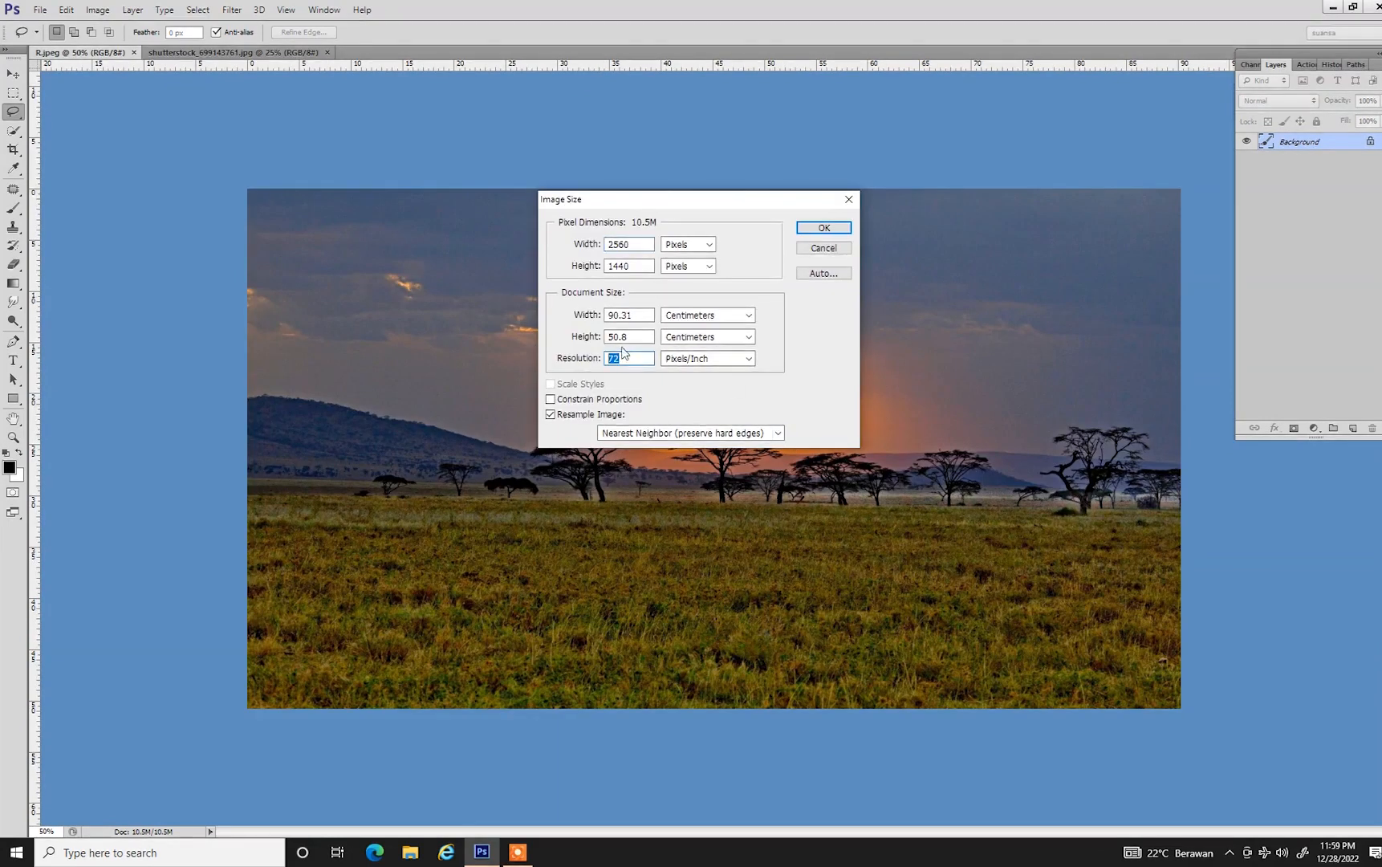
pyautogui.write('150')
pyautogui.click(820, 229)
pyautogui.hotkey('ctrl', '0')
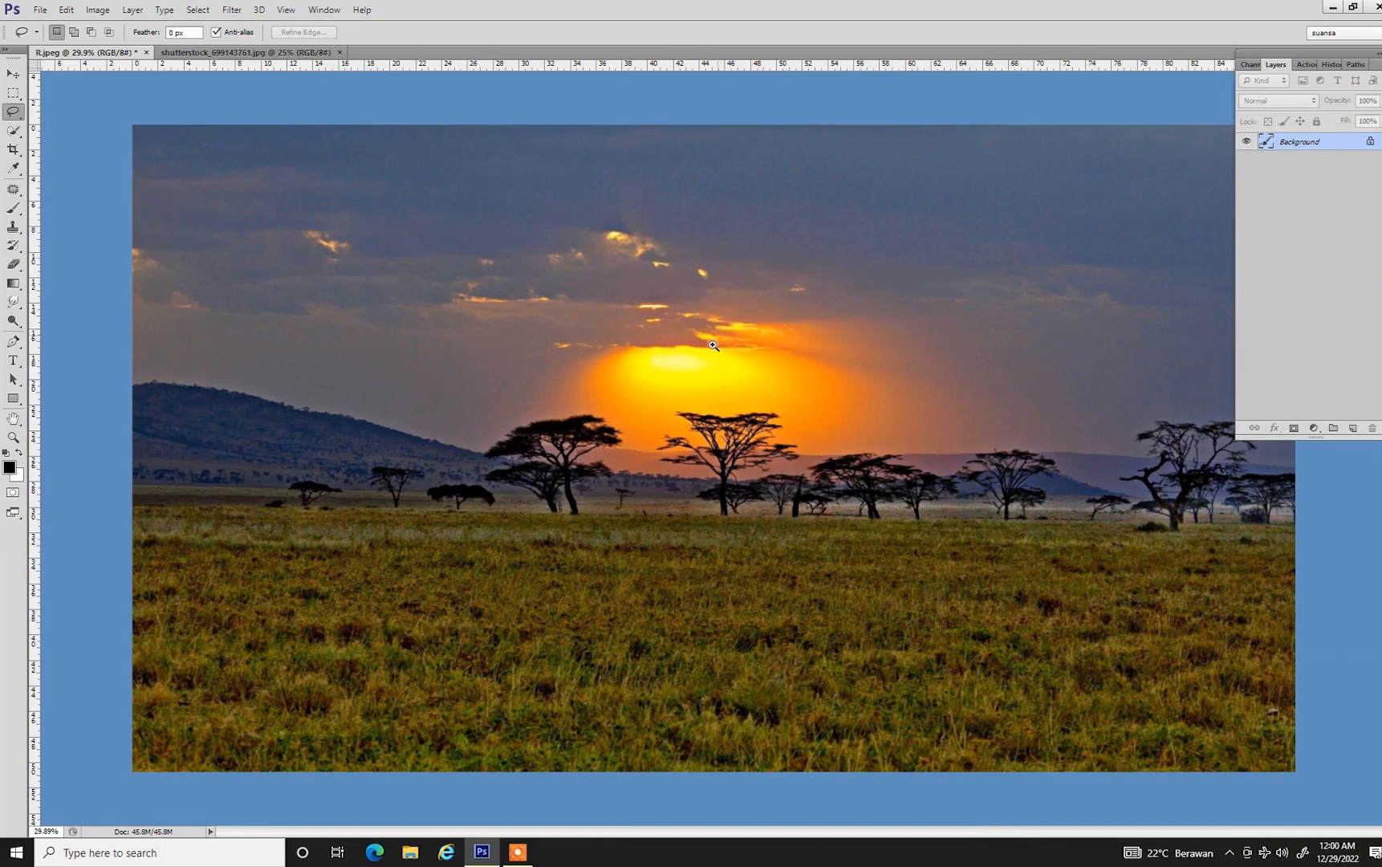
pyautogui.keyDown('ctrl'); pyautogui.click(713, 345); pyautogui.keyUp('ctrl')
pyautogui.keyDown('ctrl'); pyautogui.keyDown('alt'); pyautogui.click(712, 349); pyautogui.keyUp('alt'); pyautogui.keyUp('ctrl')
pyautogui.rightClick(695, 356)
pyautogui.click(720, 396)
pyautogui.rightClick(719, 373)
pyautogui.click(742, 410)
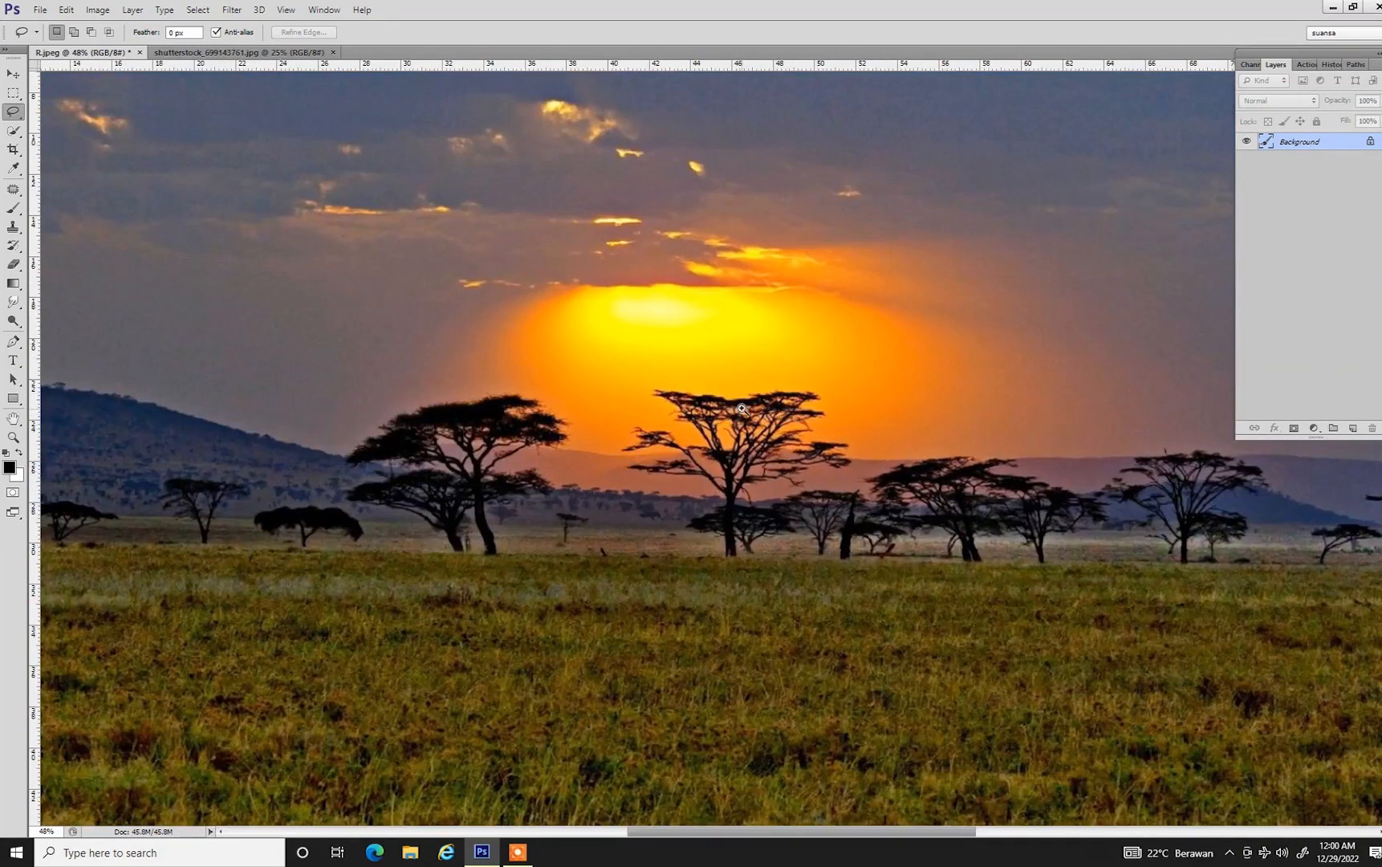
pyautogui.hotkey('ctrl', '-')
pyautogui.hotkey('ctrl', '-')
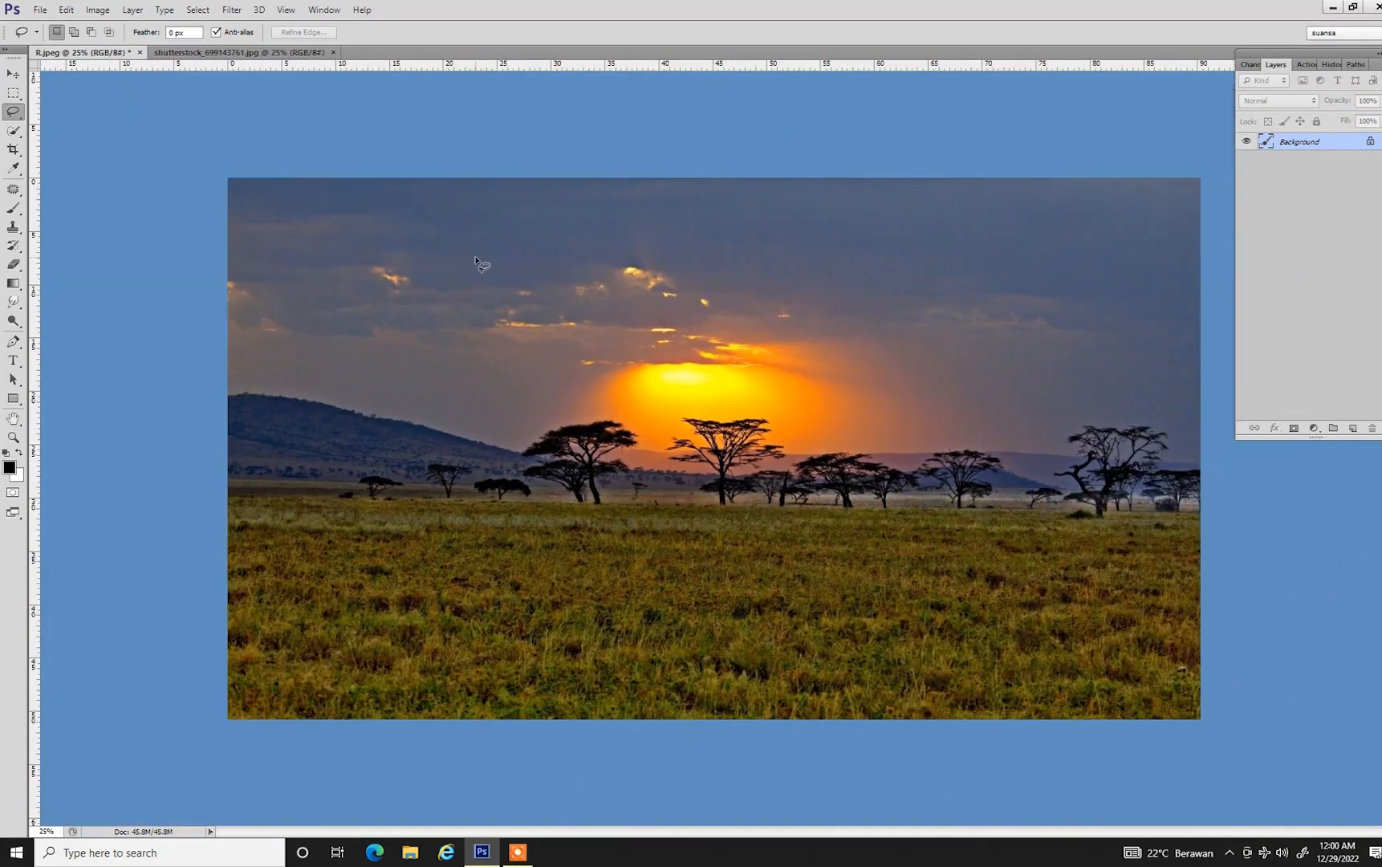
# Lower the pickup truck photo's resolution in its image size settings, keeping the document dimensions
pyautogui.click(239, 53)
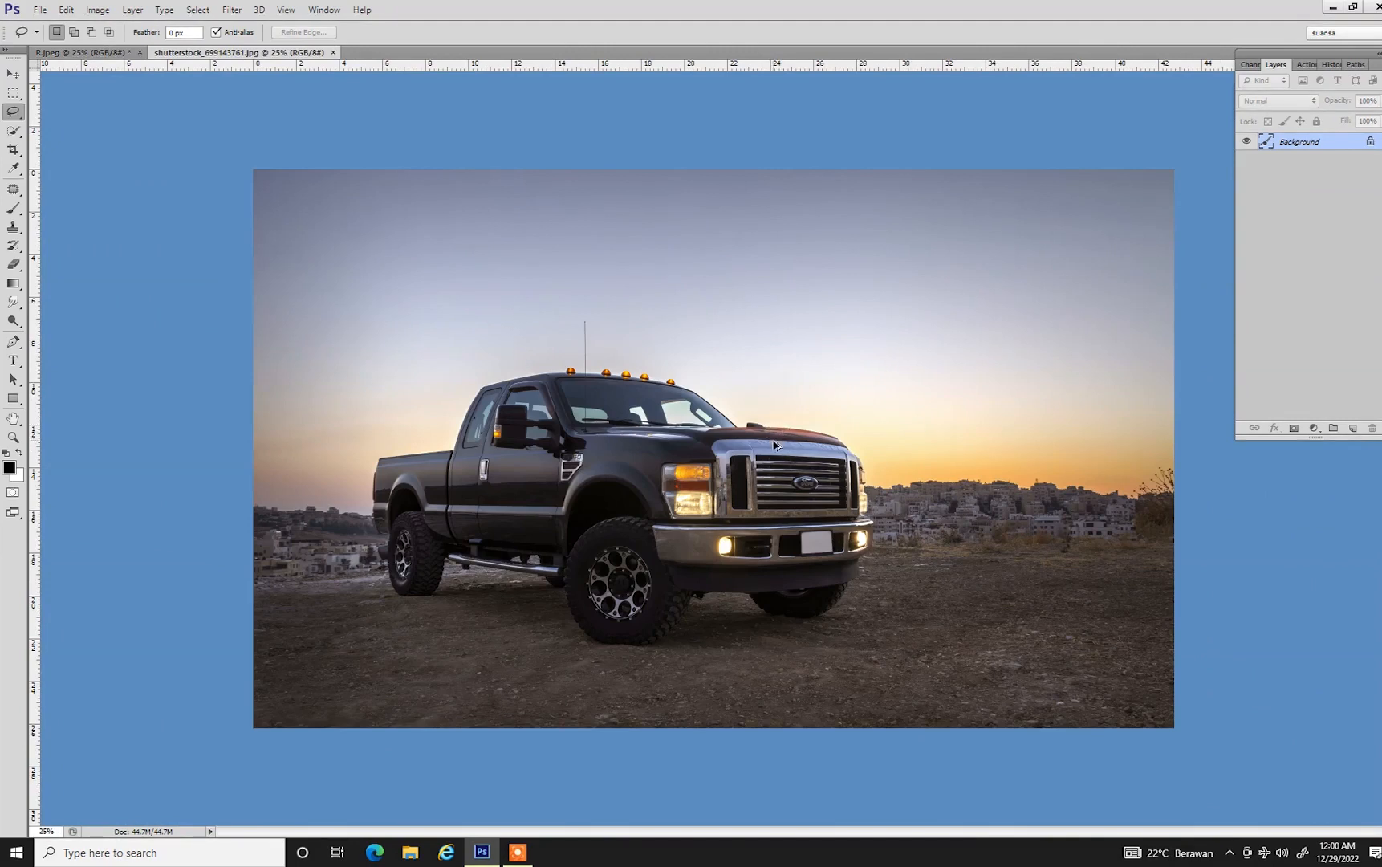
pyautogui.hotkey('ctrl', 'alt', 'i')
pyautogui.press('Return')
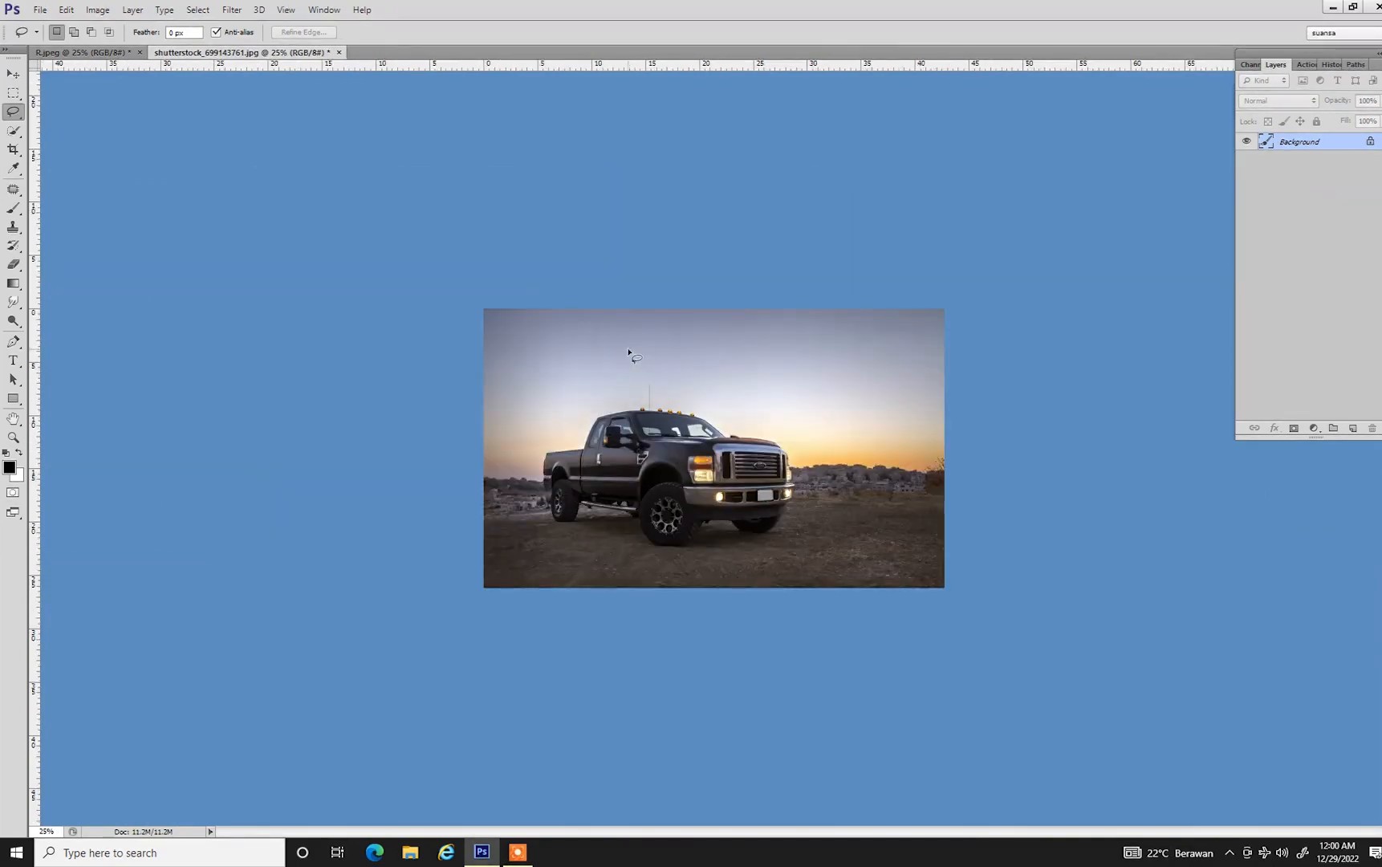
# Select the pickup truck's body, grille and wheels with the Quick Selection tool, enlarging the brush to about 60 px
pyautogui.keyDown('ctrl'); pyautogui.click(626, 380); pyautogui.keyUp('ctrl')
pyautogui.keyDown('ctrl'); pyautogui.click(578, 414); pyautogui.keyUp('ctrl')
pyautogui.moveTo(571, 422); pyautogui.dragTo(587, 385)
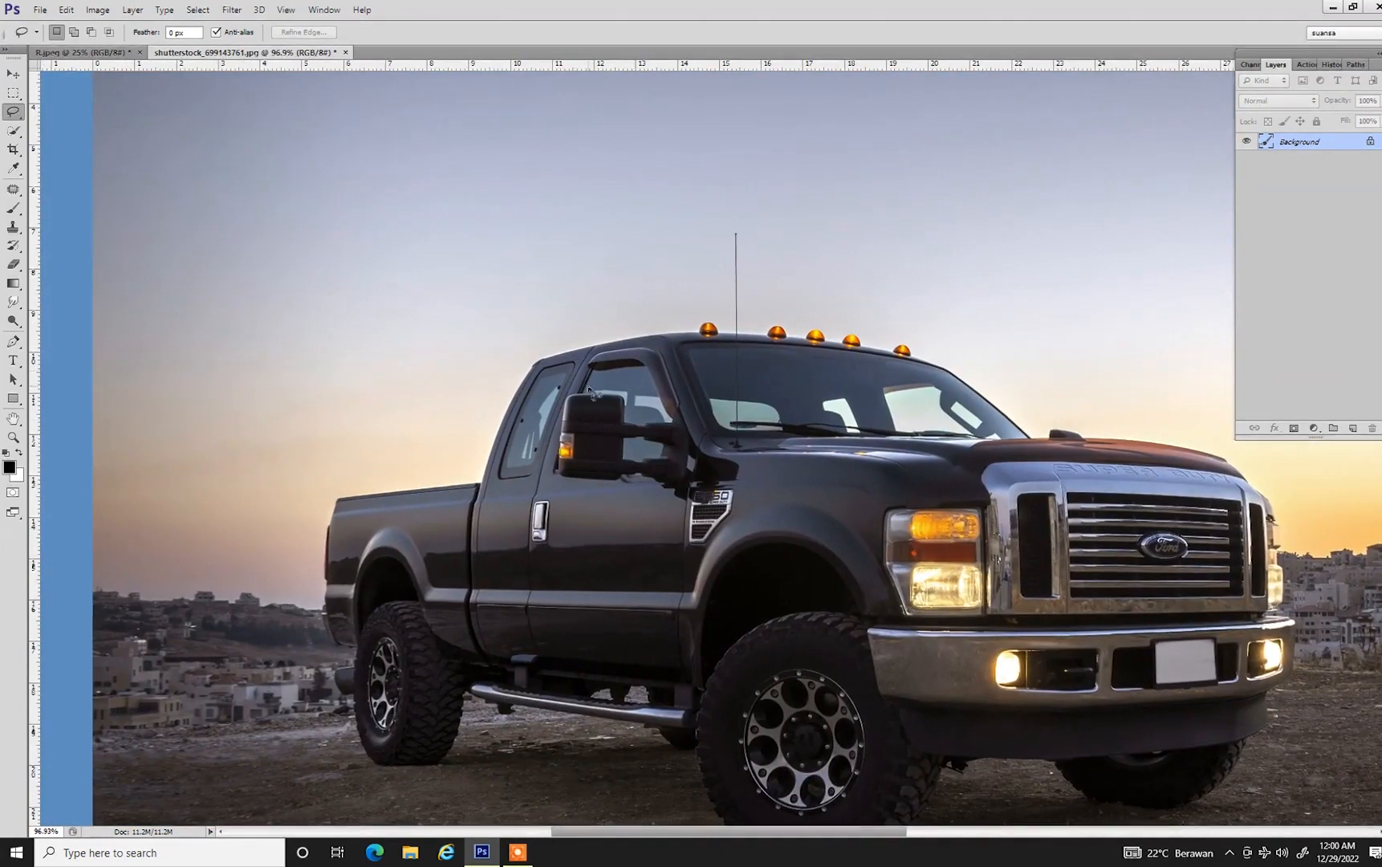
pyautogui.click(14, 131)
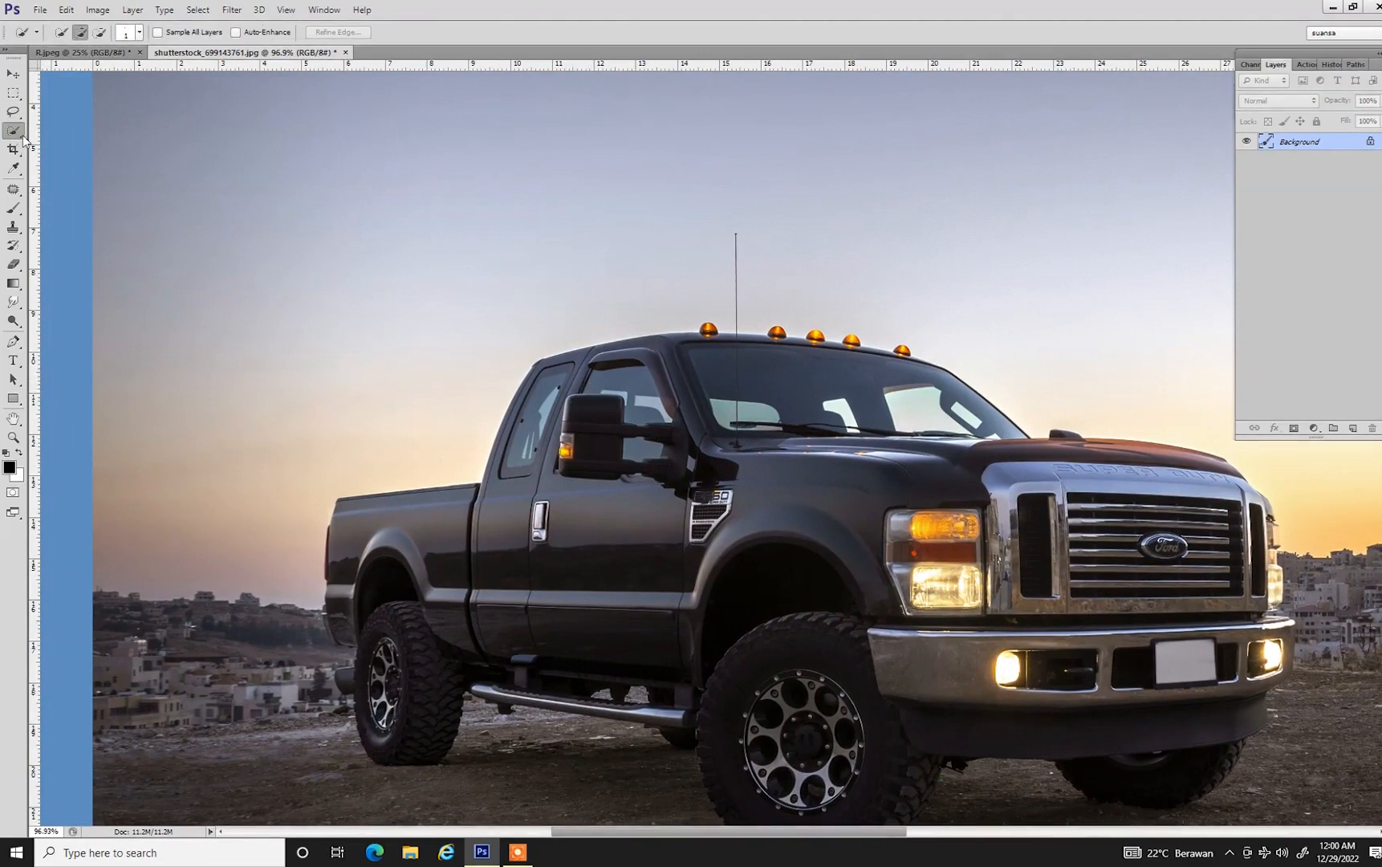
pyautogui.click(64, 126)
pyautogui.moveTo(616, 363); pyautogui.dragTo(538, 396)
pyautogui.moveTo(496, 511)
pyautogui.mouseDown()
pyautogui.moveTo(349, 522)
pyautogui.moveTo(348, 627)
pyautogui.moveTo(333, 616)
pyautogui.moveTo(349, 643)
pyautogui.mouseUp()
pyautogui.press('[')
pyautogui.press('[')
pyautogui.press('[')
pyautogui.press(']')
pyautogui.press(']')
pyautogui.press(']')
pyautogui.press(']')
pyautogui.press(']')
pyautogui.press(']')
pyautogui.press(']')
pyautogui.moveTo(549, 577)
pyautogui.mouseDown()
pyautogui.moveTo(754, 522)
pyautogui.moveTo(1019, 554)
pyautogui.moveTo(924, 419)
pyautogui.moveTo(939, 412)
pyautogui.mouseUp()
pyautogui.press(']')
pyautogui.moveTo(741, 708)
pyautogui.mouseDown()
pyautogui.moveTo(691, 574)
pyautogui.moveTo(821, 633)
pyautogui.moveTo(1119, 556)
pyautogui.moveTo(1116, 596)
pyautogui.mouseUp()
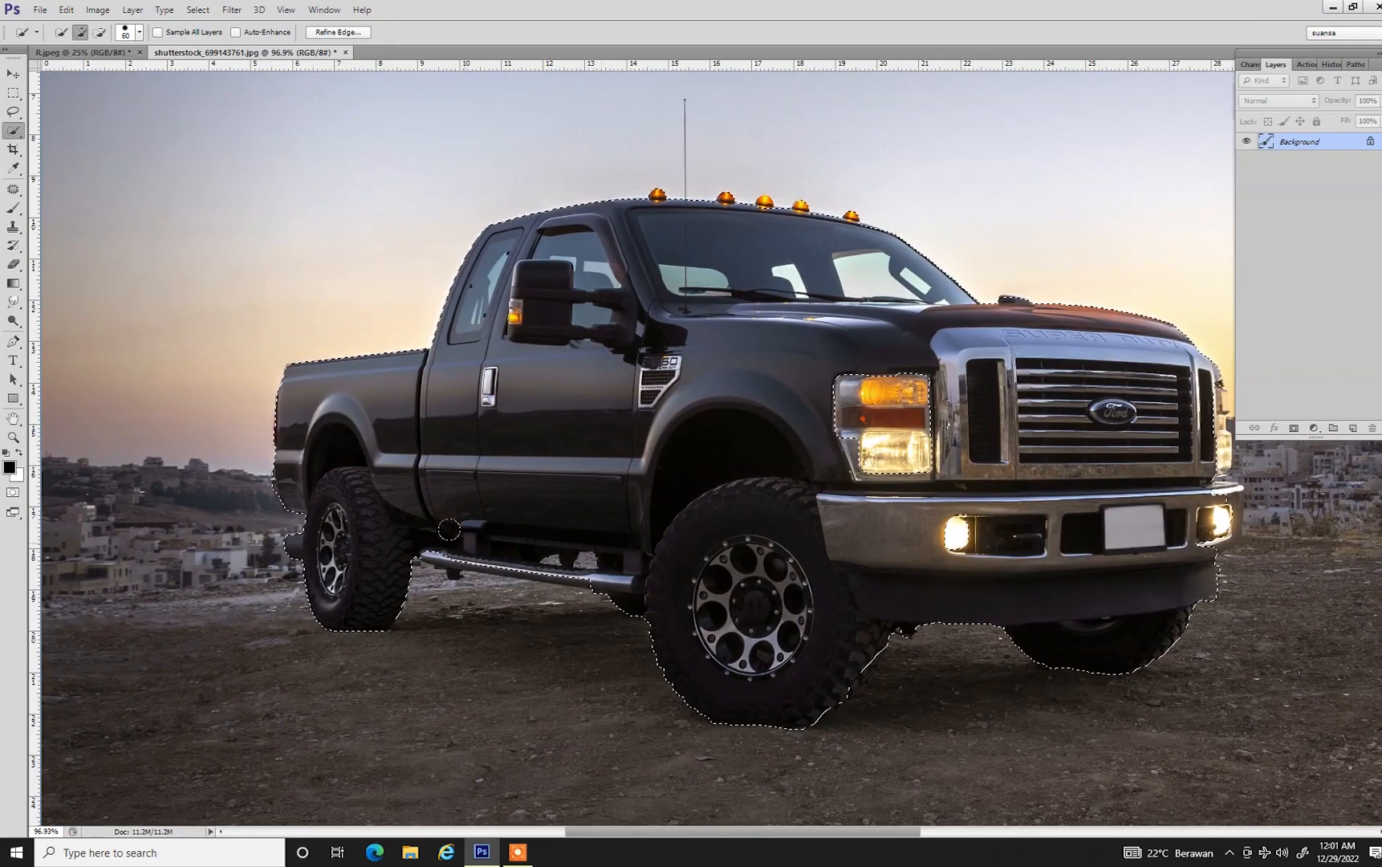
# Refine the truck selection along the rear, running board and wheels using a much smaller Quick Selection brush
pyautogui.scroll(10, 317, 522)
pyautogui.scroll(-4, 317, 523)
pyautogui.moveTo(273, 449); pyautogui.dragTo(455, 501)
pyautogui.press('[')
pyautogui.press('[')
pyautogui.press('[')
pyautogui.press('[')
pyautogui.press('[')
pyautogui.press('[')
pyautogui.press('[')
pyautogui.press('[')
pyautogui.press('[')
pyautogui.press('[')
pyautogui.press('[')
pyautogui.press('[')
pyautogui.moveTo(355, 408)
pyautogui.mouseDown()
pyautogui.moveTo(364, 481)
pyautogui.moveTo(407, 522)
pyautogui.mouseUp()
pyautogui.moveTo(519, 746); pyautogui.dragTo(507, 384)
pyautogui.moveTo(883, 473); pyautogui.dragTo(482, 540)
pyautogui.moveTo(475, 398)
pyautogui.mouseDown()
pyautogui.moveTo(597, 423)
pyautogui.moveTo(1116, 487)
pyautogui.mouseUp()
pyautogui.moveTo(863, 511); pyautogui.dragTo(834, 513)
pyautogui.moveTo(1131, 602)
pyautogui.mouseDown()
pyautogui.moveTo(537, 506)
pyautogui.moveTo(630, 653)
pyautogui.mouseUp()
pyautogui.moveTo(888, 584); pyautogui.dragTo(539, 525)
pyautogui.moveTo(833, 532); pyautogui.dragTo(741, 658)
pyautogui.moveTo(804, 586)
pyautogui.mouseDown()
pyautogui.moveTo(738, 701)
pyautogui.moveTo(623, 745)
pyautogui.moveTo(753, 689)
pyautogui.moveTo(713, 709)
pyautogui.moveTo(710, 683)
pyautogui.moveTo(650, 728)
pyautogui.mouseUp()
pyautogui.moveTo(909, 438); pyautogui.dragTo(756, 496)
# Shrink the brush to 3 px and clean up the selection edge under the front bumper and around the front tyres
pyautogui.press('[')
pyautogui.press('[')
pyautogui.press('[')
pyautogui.press('[')
pyautogui.press('[')
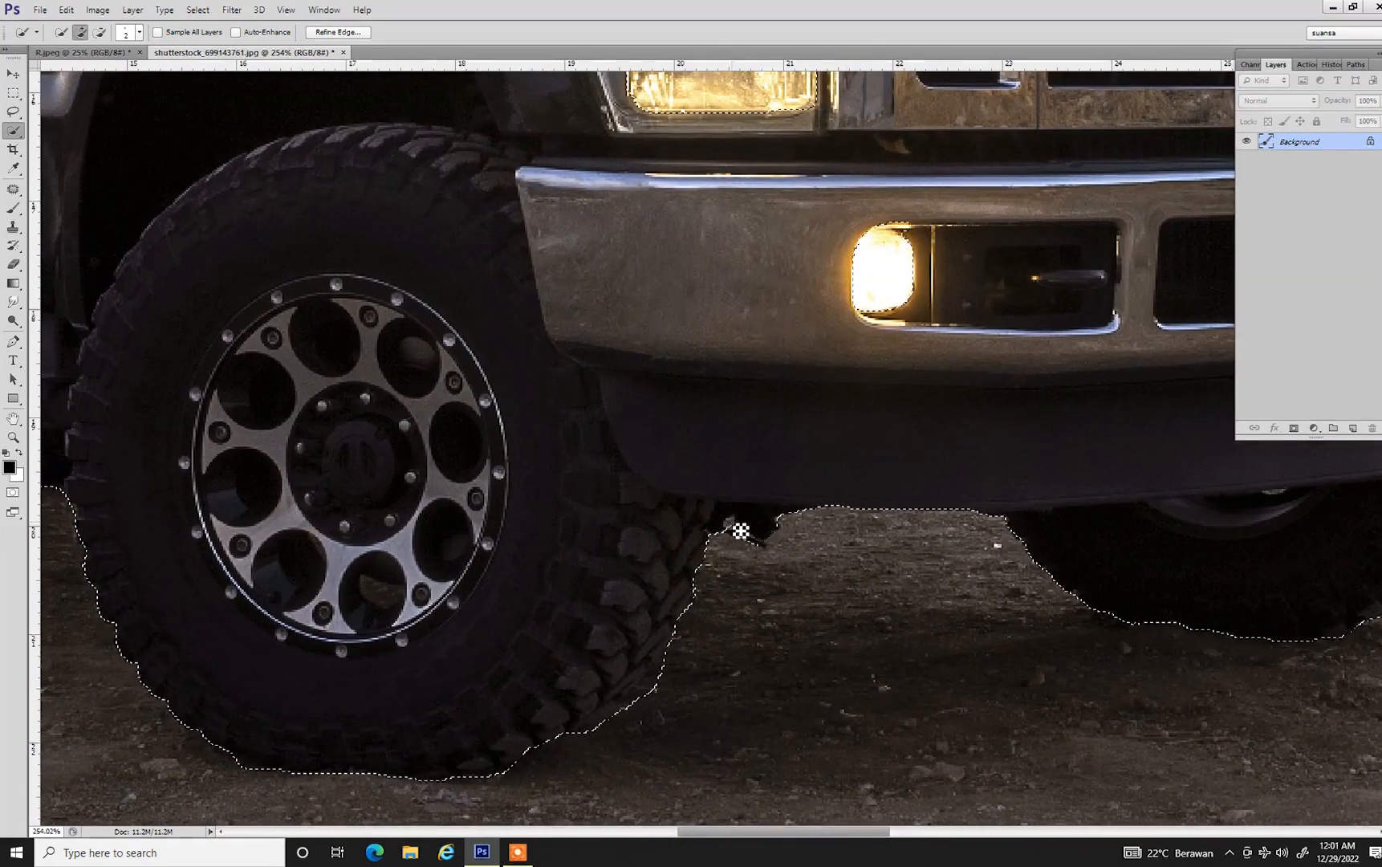
pyautogui.moveTo(1181, 486); pyautogui.dragTo(470, 505)
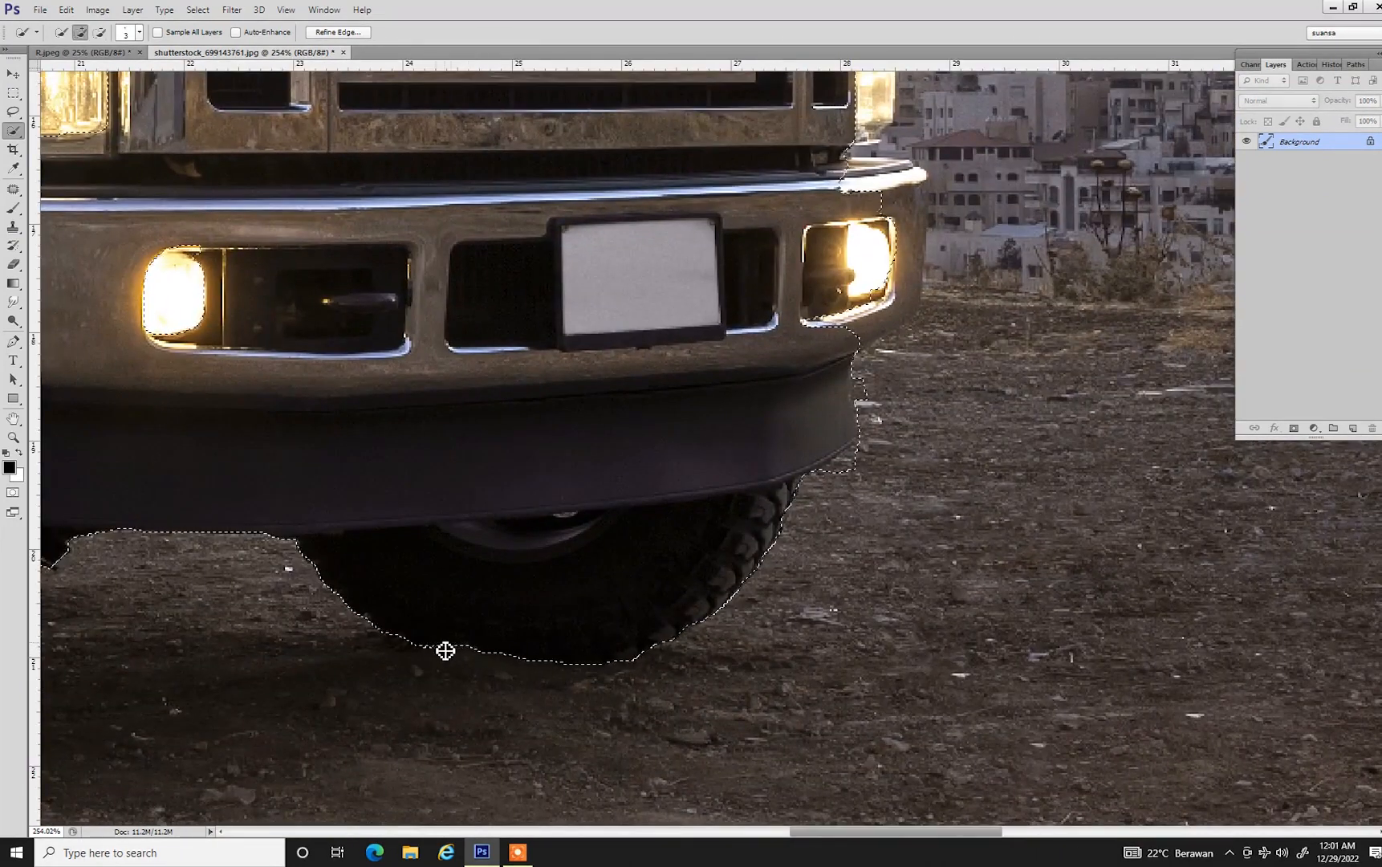
pyautogui.moveTo(861, 468); pyautogui.dragTo(845, 504)
pyautogui.keyDown('alt'); pyautogui.click(852, 429); pyautogui.keyUp('alt')
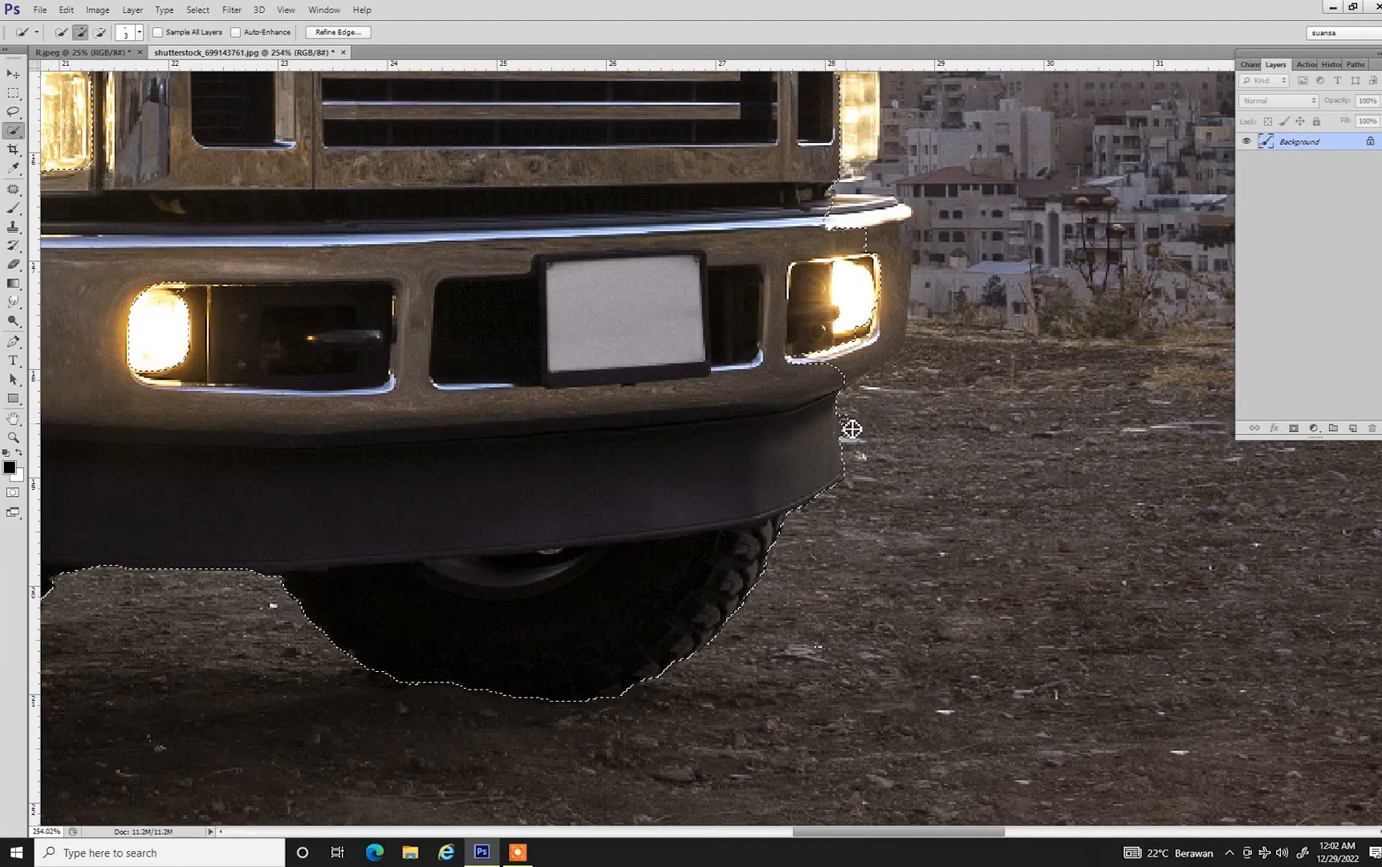
# Add the outer end of the front bumper and the far headlight to the selection and tidy the edge beside the grille
pyautogui.moveTo(862, 380)
pyautogui.mouseDown()
pyautogui.moveTo(891, 362)
pyautogui.moveTo(895, 286)
pyautogui.mouseUp()
pyautogui.keyDown('alt'); pyautogui.click(864, 395); pyautogui.keyUp('alt')
pyautogui.scroll(5, 882, 355)
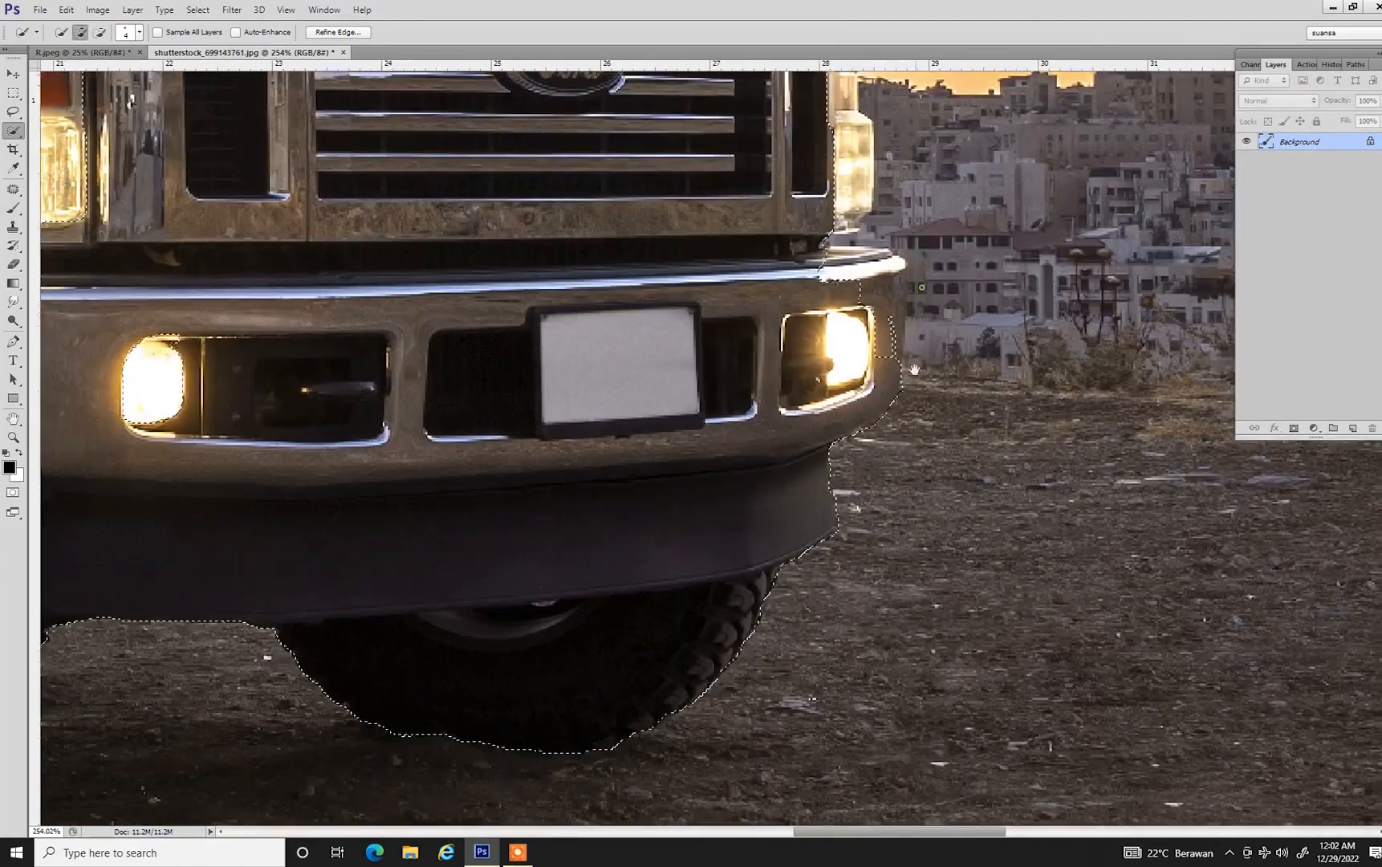
pyautogui.scroll(1, 914, 380)
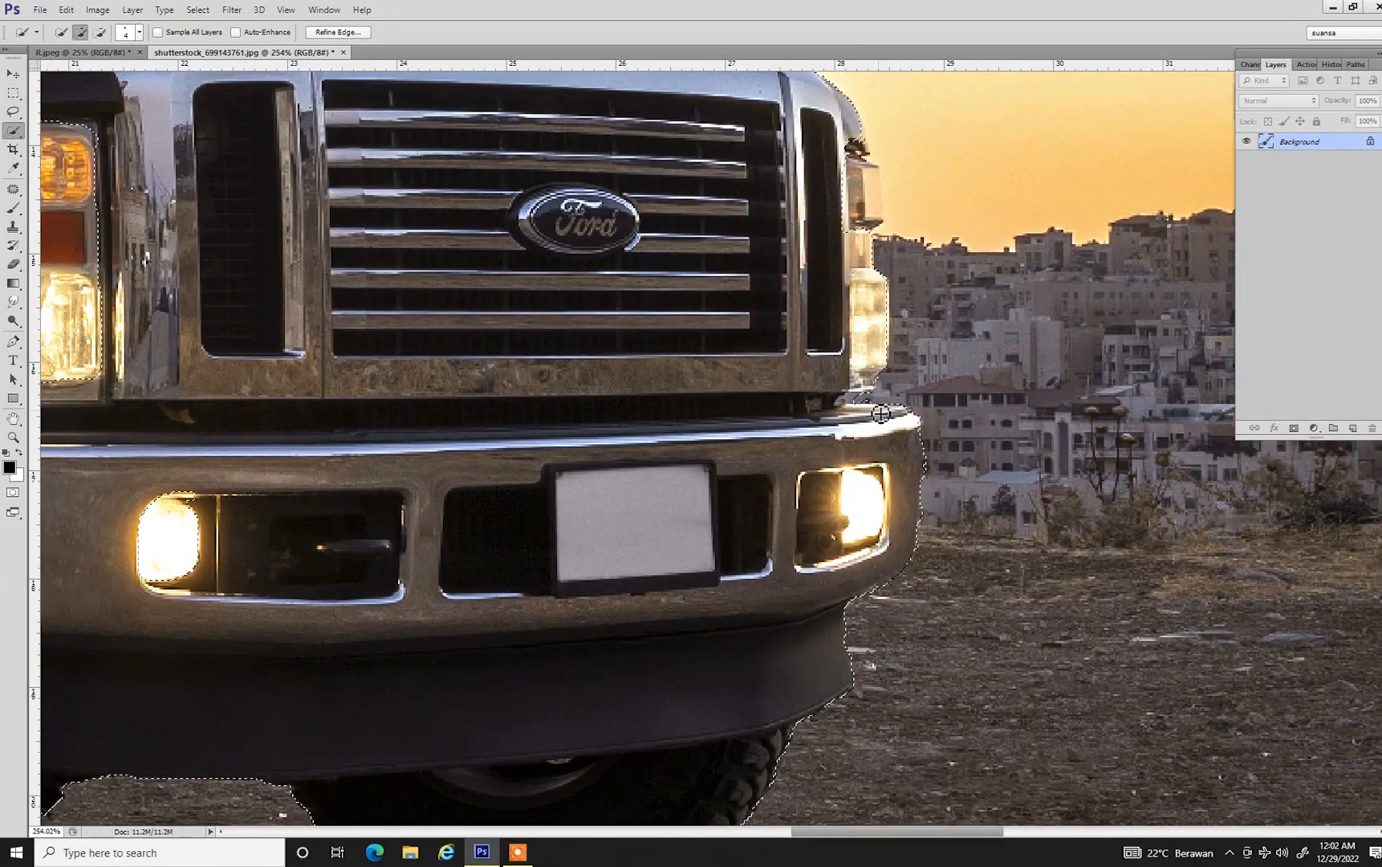
pyautogui.scroll(2, 891, 426)
pyautogui.scroll(7, 883, 347)
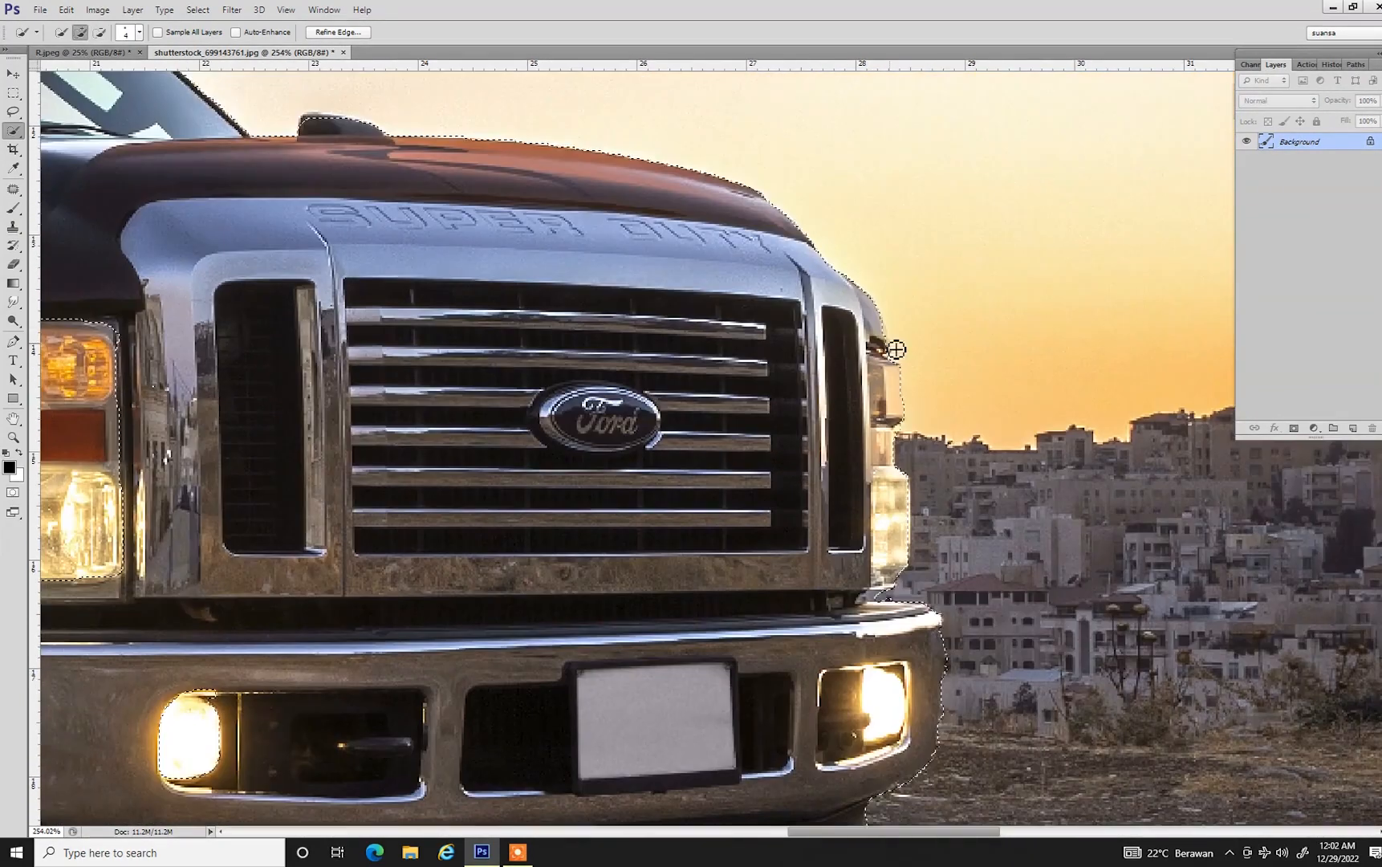
pyautogui.hscroll(-10, 899, 329)
pyautogui.moveTo(906, 326); pyautogui.dragTo(876, 321)
pyautogui.scroll(-4, 885, 371)
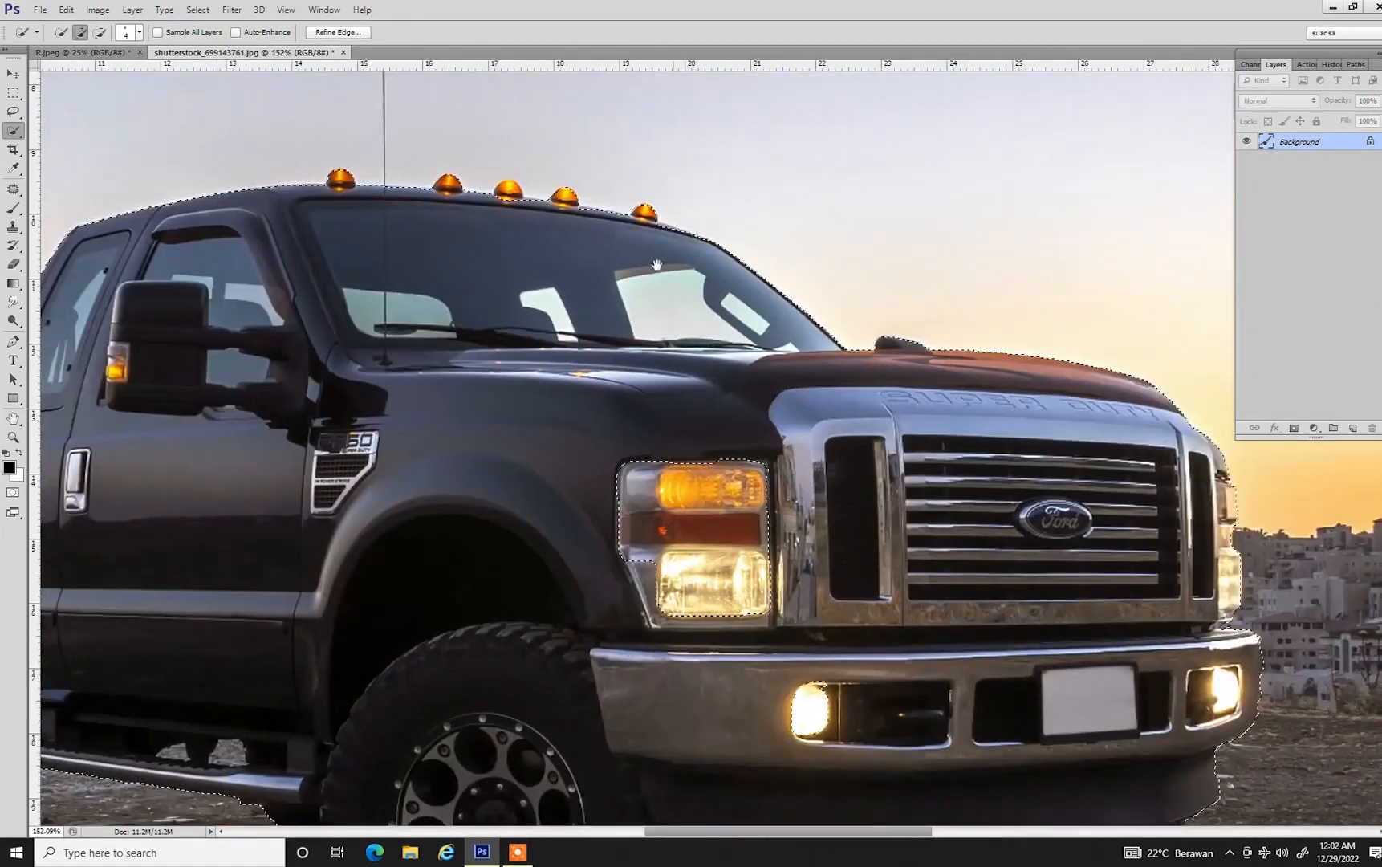
# Refine the selection around the orange roof lights and add the thin antenna above the cab
pyautogui.scroll(6, 564, 132)
pyautogui.hscroll(-4, 714, 339)
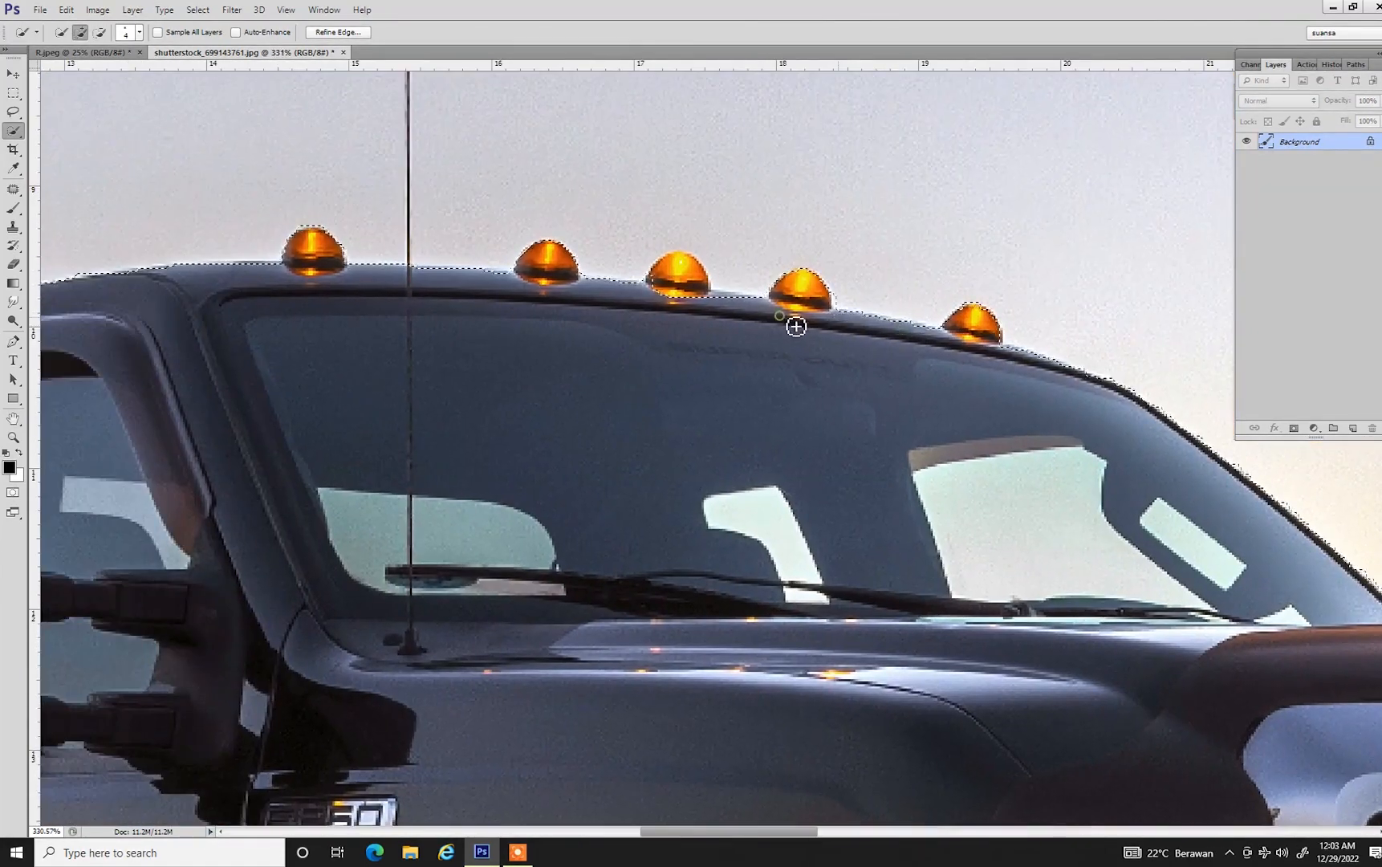
pyautogui.scroll(6, 672, 332)
pyautogui.hscroll(-4, 672, 332)
pyautogui.scroll(-2, 703, 404)
pyautogui.moveTo(650, 172)
pyautogui.mouseDown()
pyautogui.moveTo(666, 398)
pyautogui.moveTo(655, 522)
pyautogui.mouseUp()
pyautogui.press('alt')
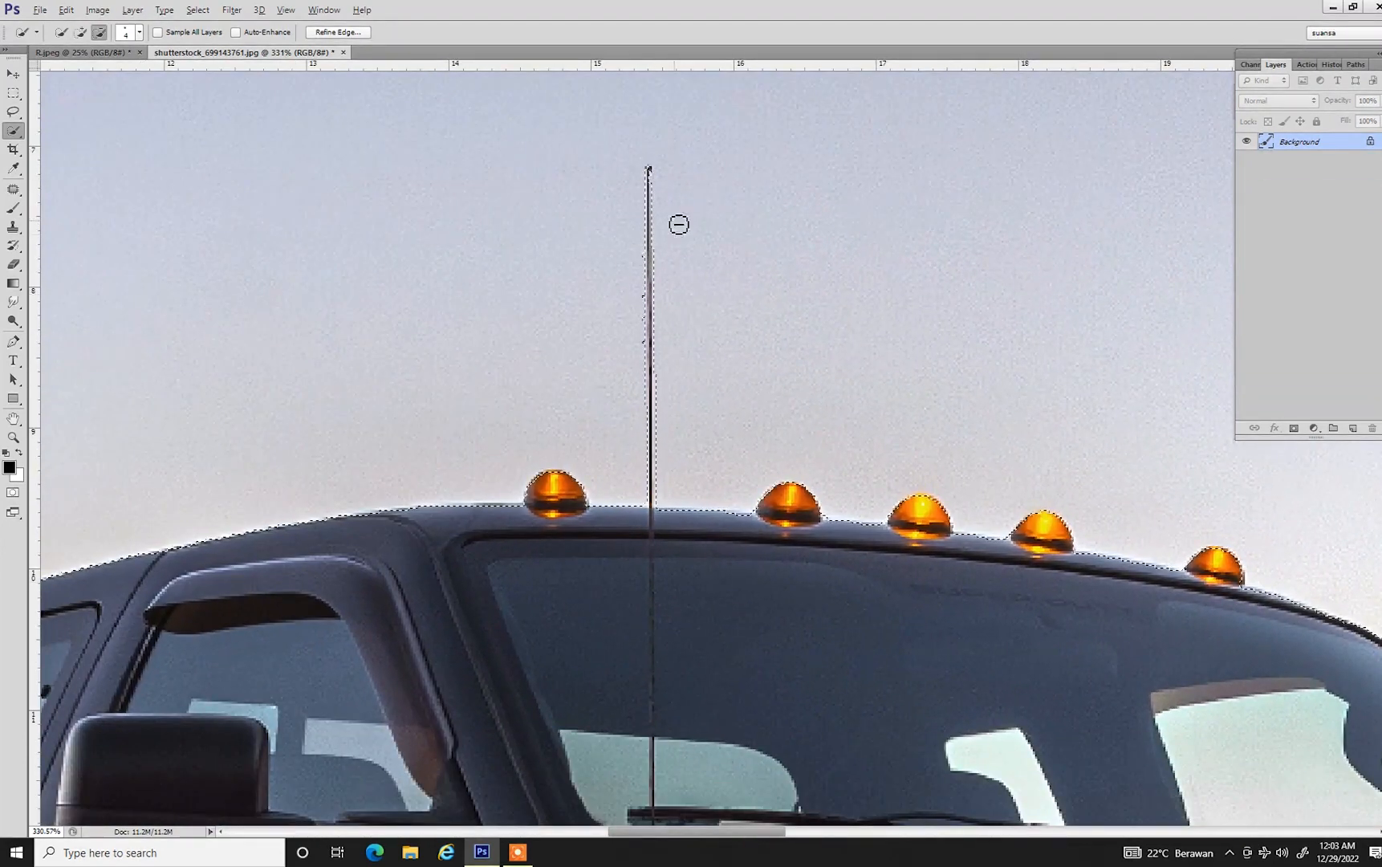
pyautogui.scroll(-6, 861, 594)
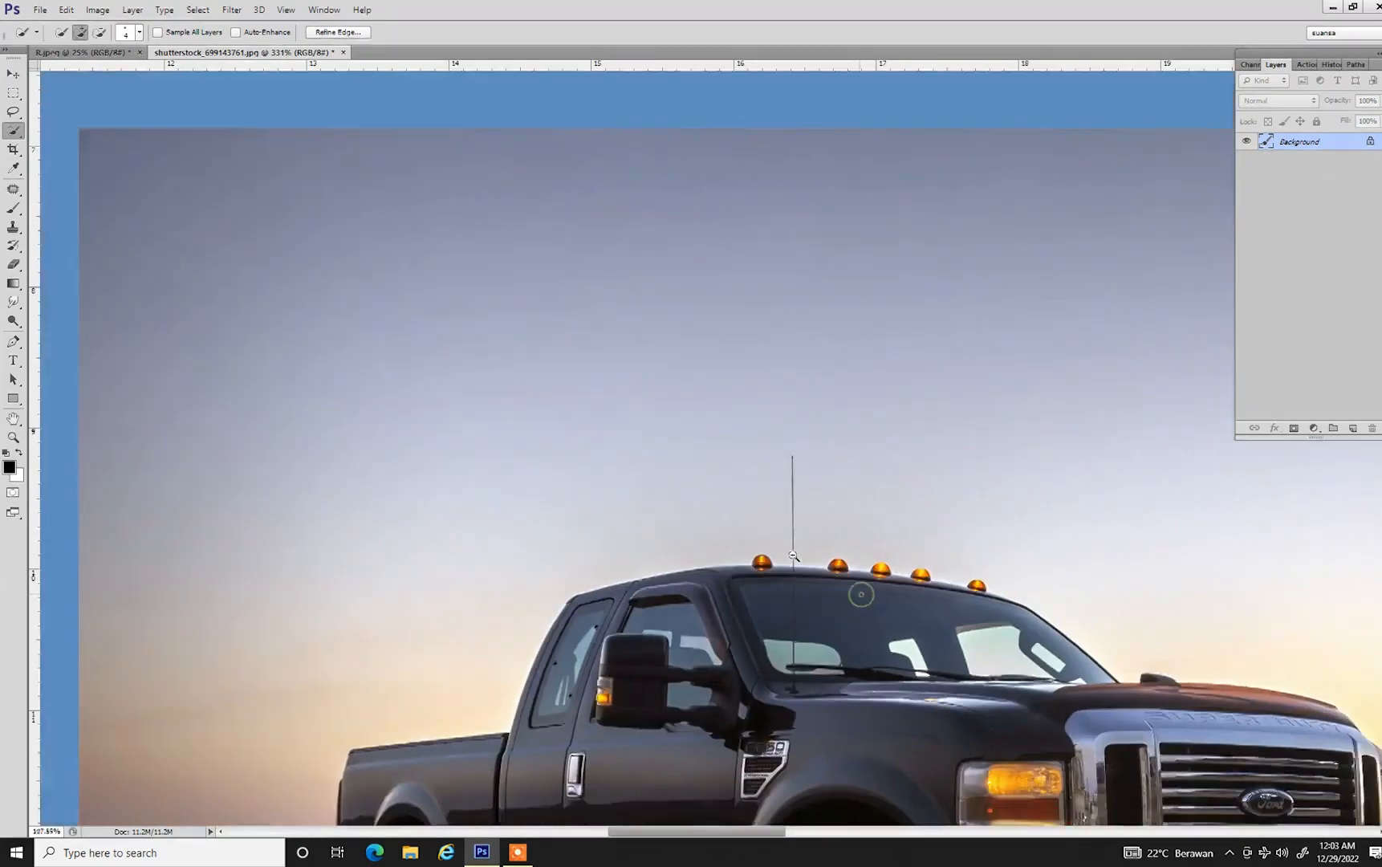
pyautogui.scroll(6, 721, 613)
pyautogui.moveTo(549, 405); pyautogui.dragTo(683, 577)
pyautogui.scroll(-6, 683, 577)
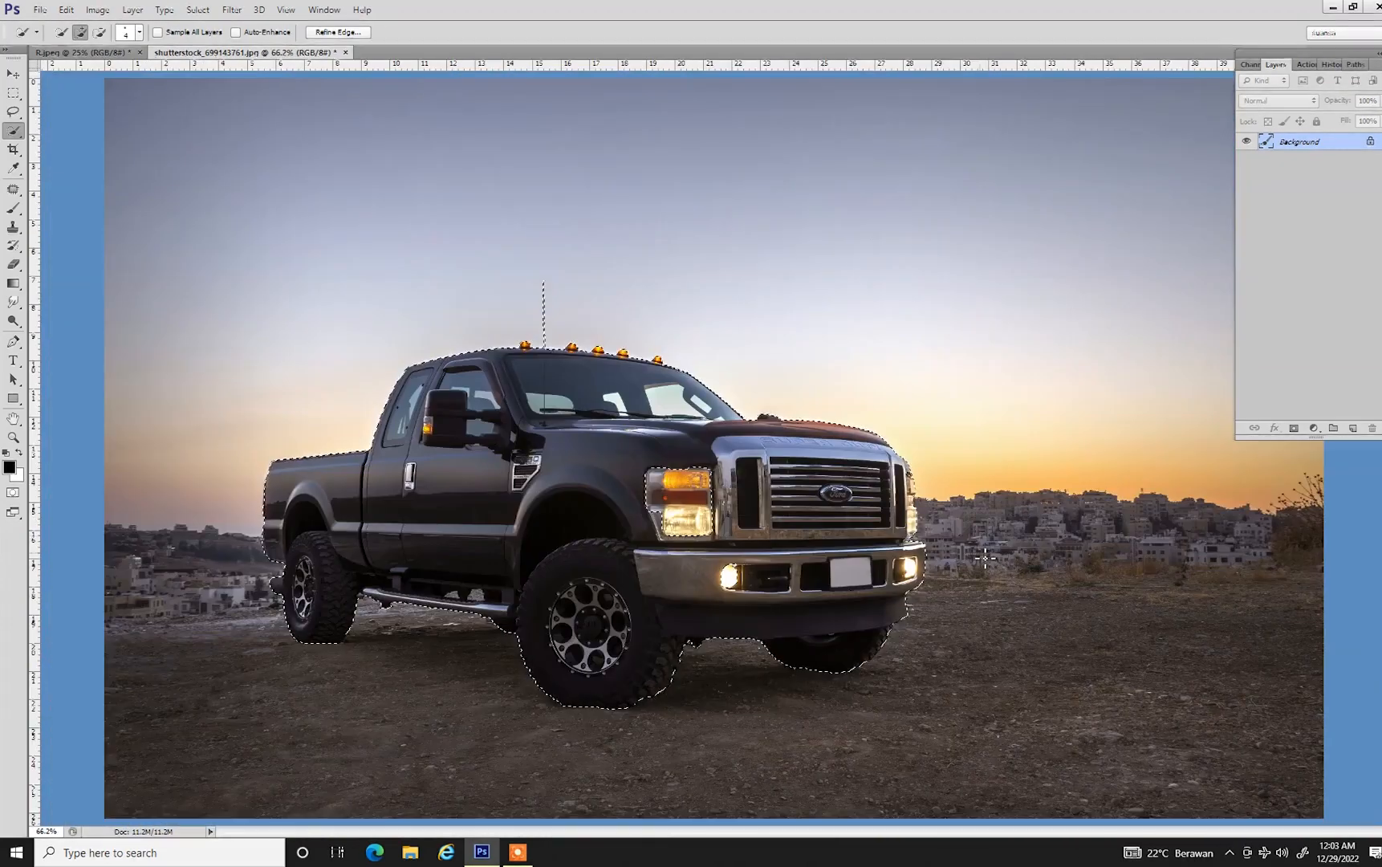
# Subtract the patches of ground showing through the gaps above the running board from the truck selection
pyautogui.scroll(6, 460, 586)
pyautogui.moveTo(530, 625); pyautogui.dragTo(672, 489)
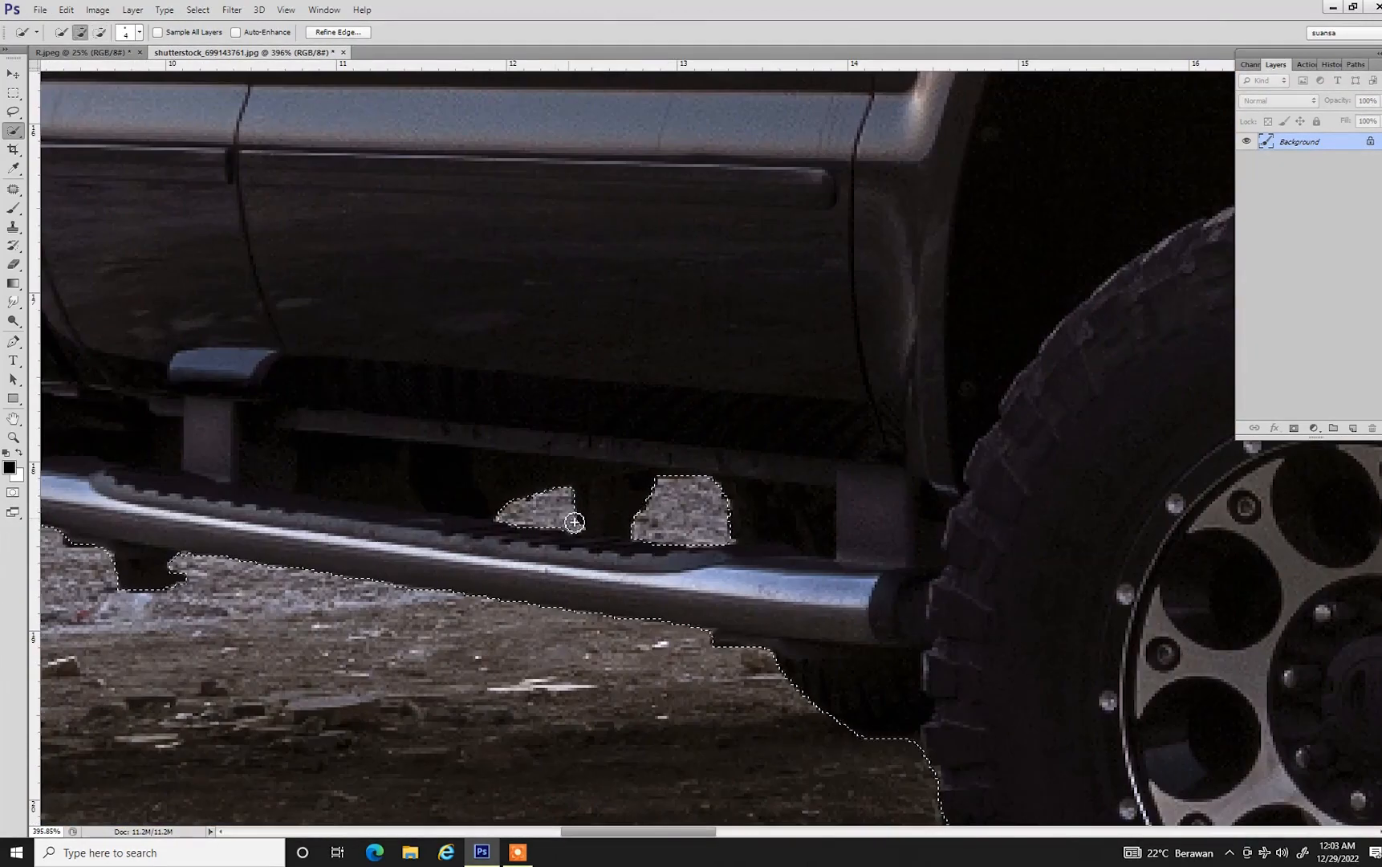
pyautogui.scroll(-6, 570, 519)
pyautogui.scroll(5, 484, 549)
pyautogui.scroll(-6, 490, 563)
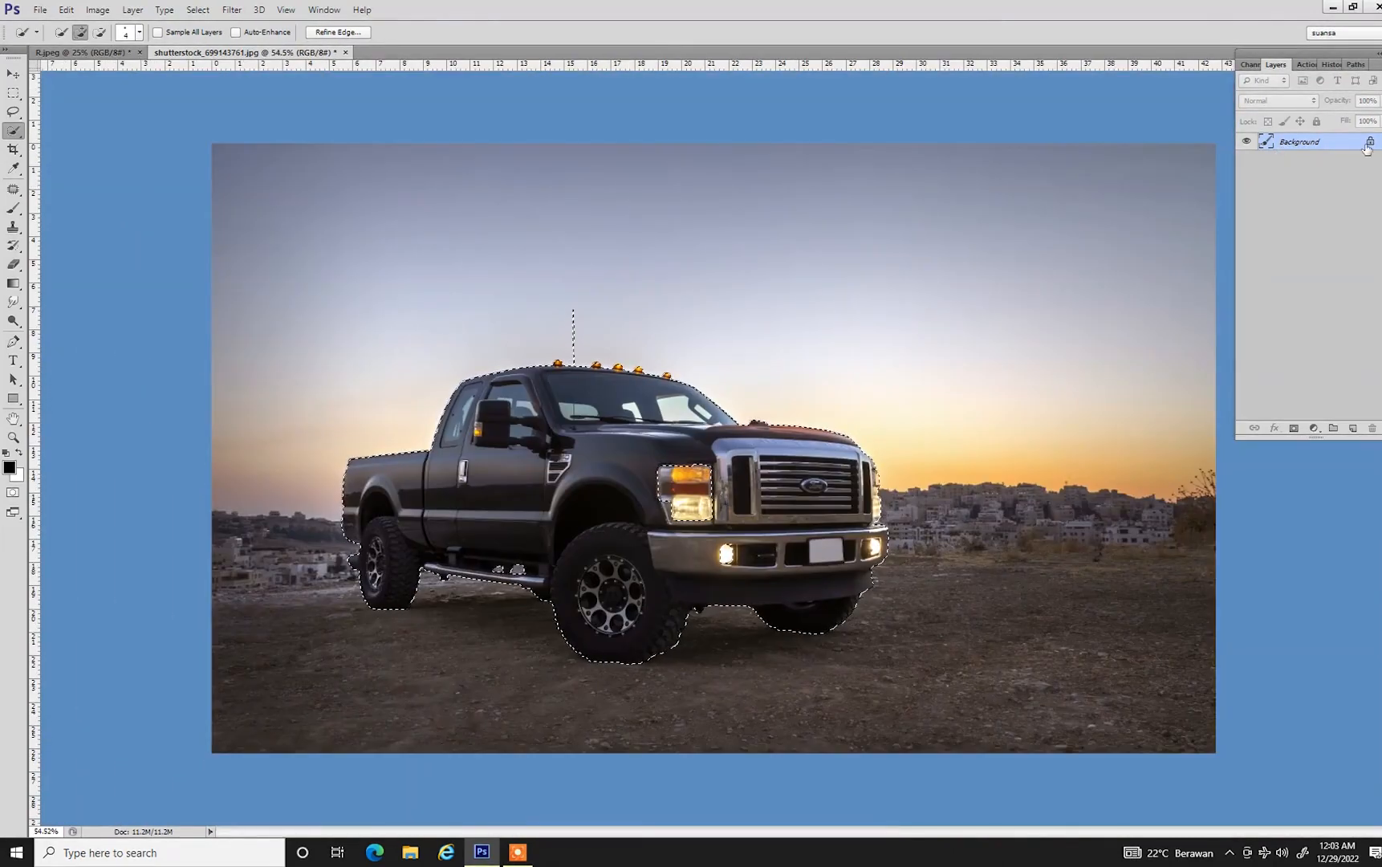
# Transfer the selected truck into the savanna image and place it on the grass below the sun
pyautogui.press('l')
pyautogui.moveTo(668, 464)
pyautogui.mouseDown()
pyautogui.moveTo(687, 459)
pyautogui.moveTo(671, 463)
pyautogui.mouseUp()
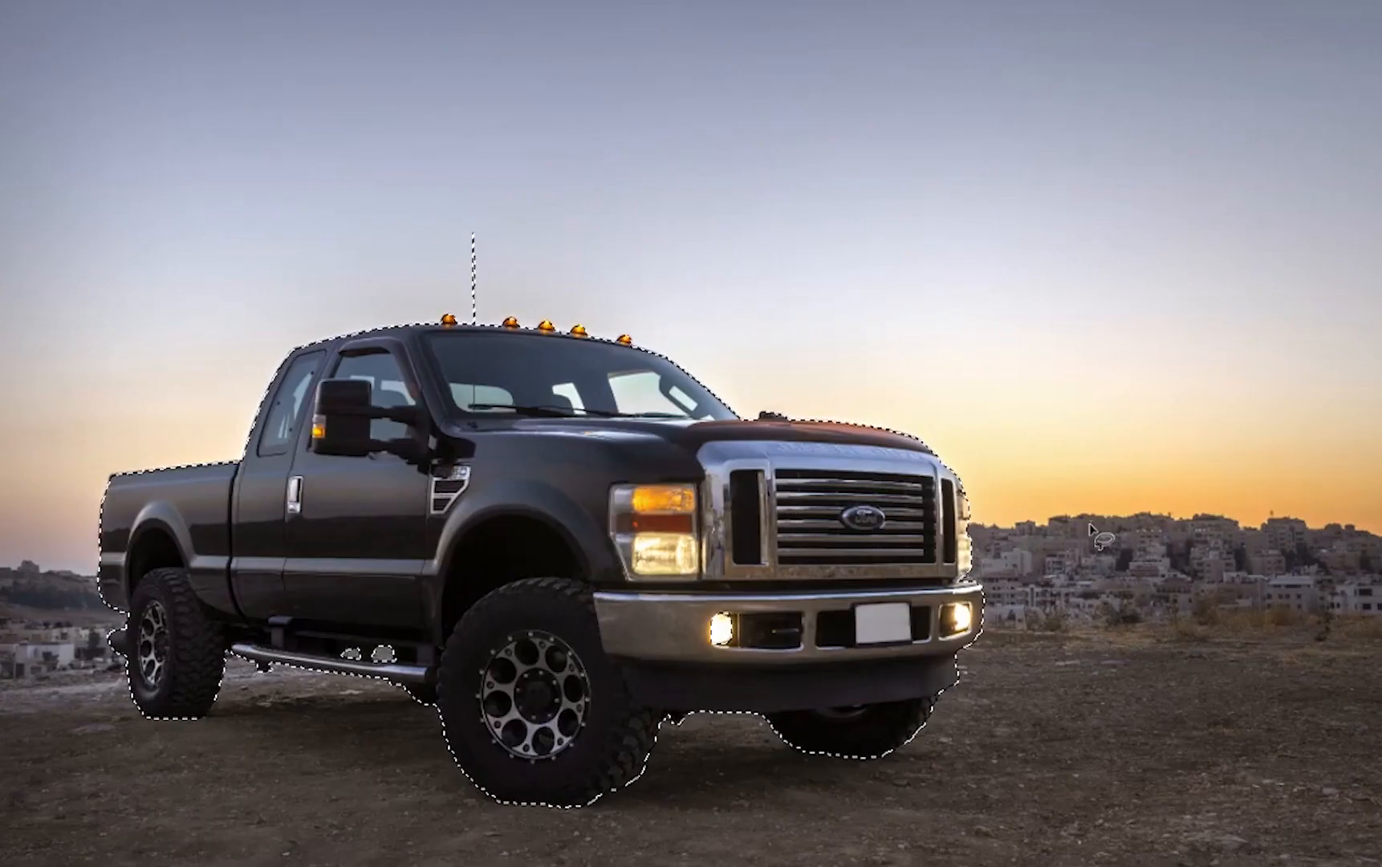
pyautogui.hotkey('alt', 'BackSpace')
pyautogui.hotkey('ctrl', 'z')
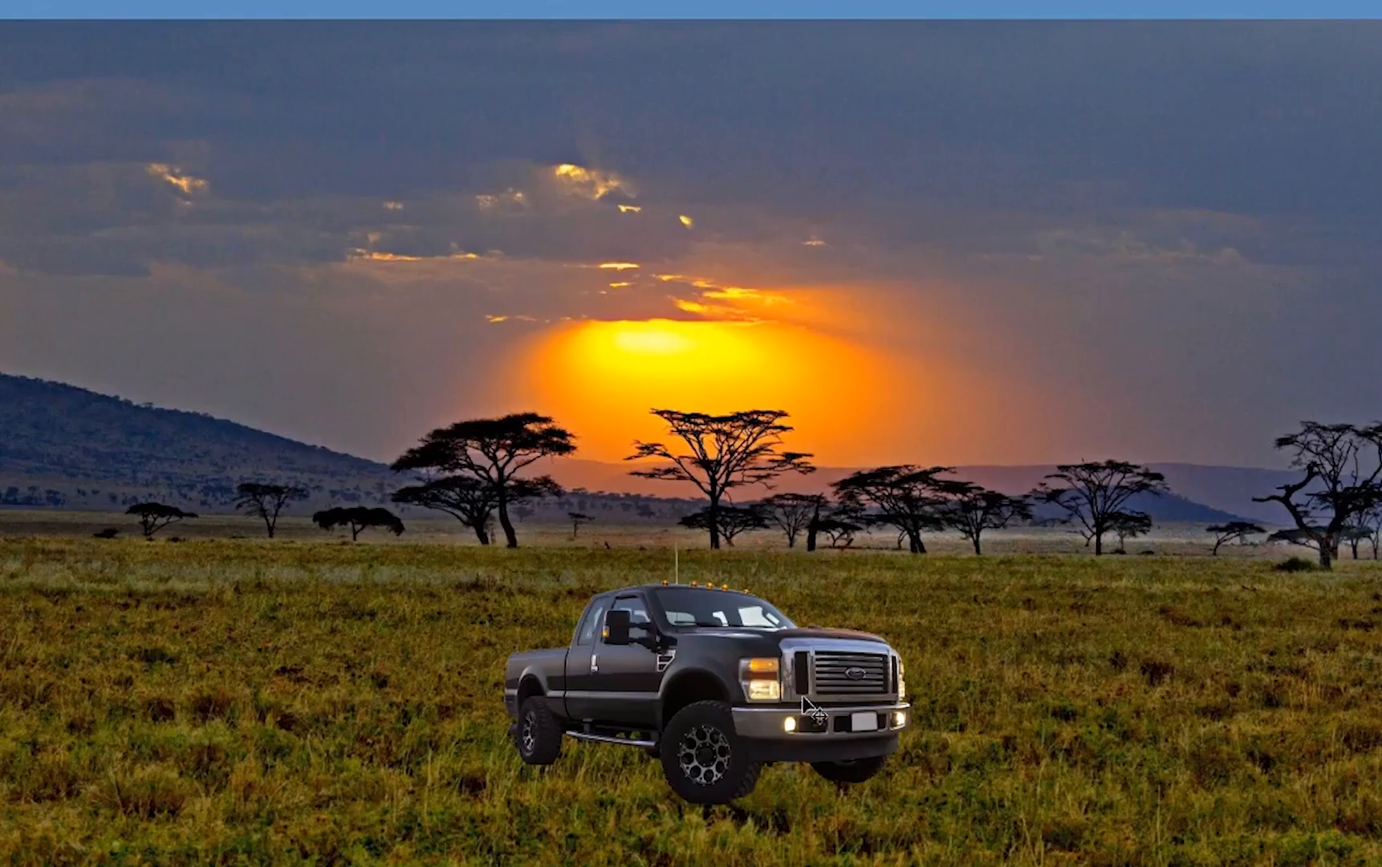
# Flip the truck layer horizontally
pyautogui.hotkey('ctrl', 't')
pyautogui.rightClick(923, 564)
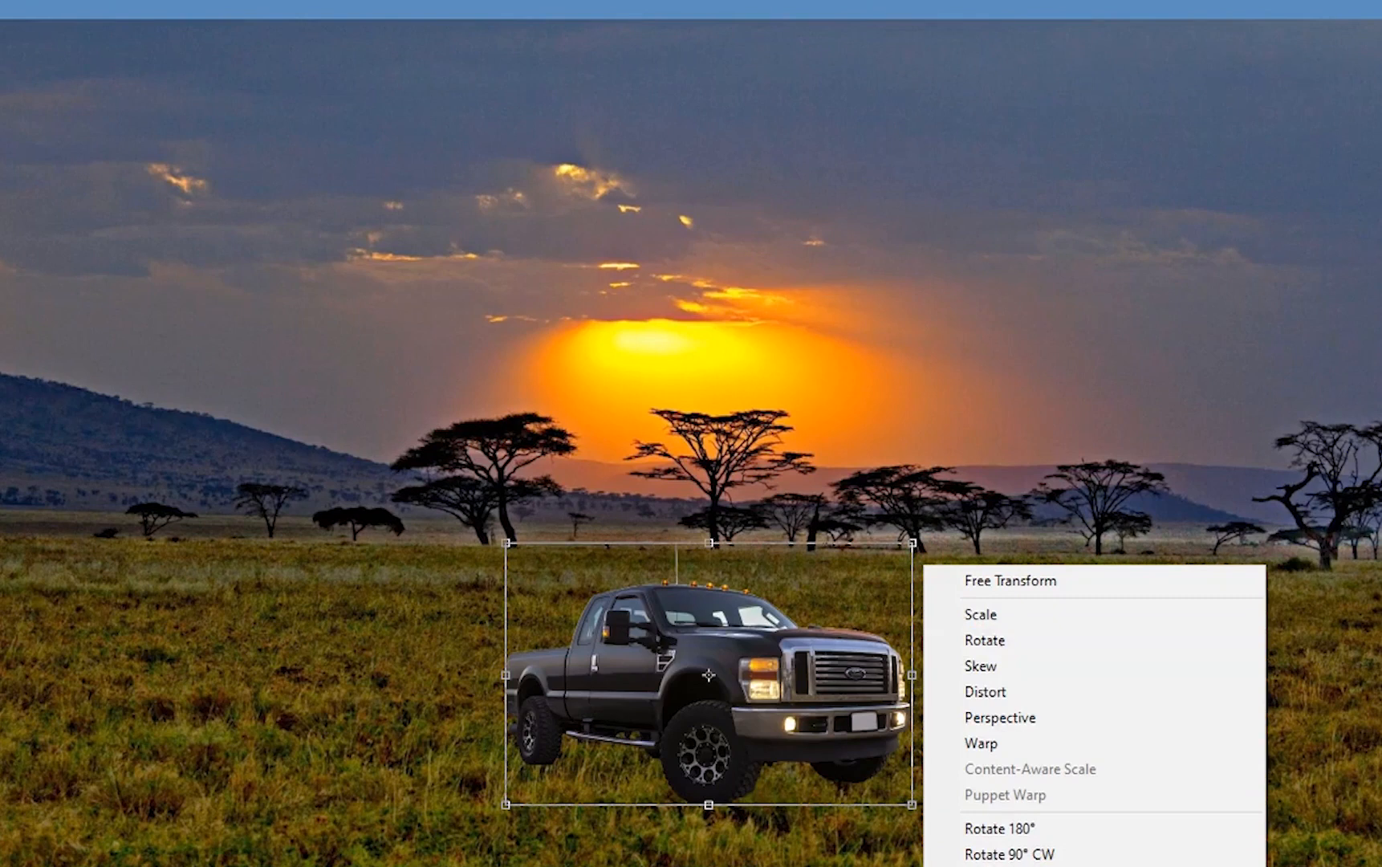
pyautogui.click(1003, 866)
pyautogui.press('Return')
# Scale up the truck with Free Transform and position it on the grass near the middle of the savanna
pyautogui.hotkey('ctrl', 't')
pyautogui.moveTo(913, 543); pyautogui.dragTo(1012, 483)
pyautogui.moveTo(888, 667); pyautogui.dragTo(830, 529)
pyautogui.moveTo(953, 342); pyautogui.dragTo(920, 373)
pyautogui.moveTo(835, 534); pyautogui.dragTo(844, 575)
pyautogui.moveTo(931, 416); pyautogui.dragTo(949, 404)
pyautogui.moveTo(833, 576)
pyautogui.mouseDown()
pyautogui.moveTo(811, 569)
pyautogui.moveTo(820, 578)
pyautogui.mouseUp()
pyautogui.moveTo(930, 395); pyautogui.dragTo(943, 393)
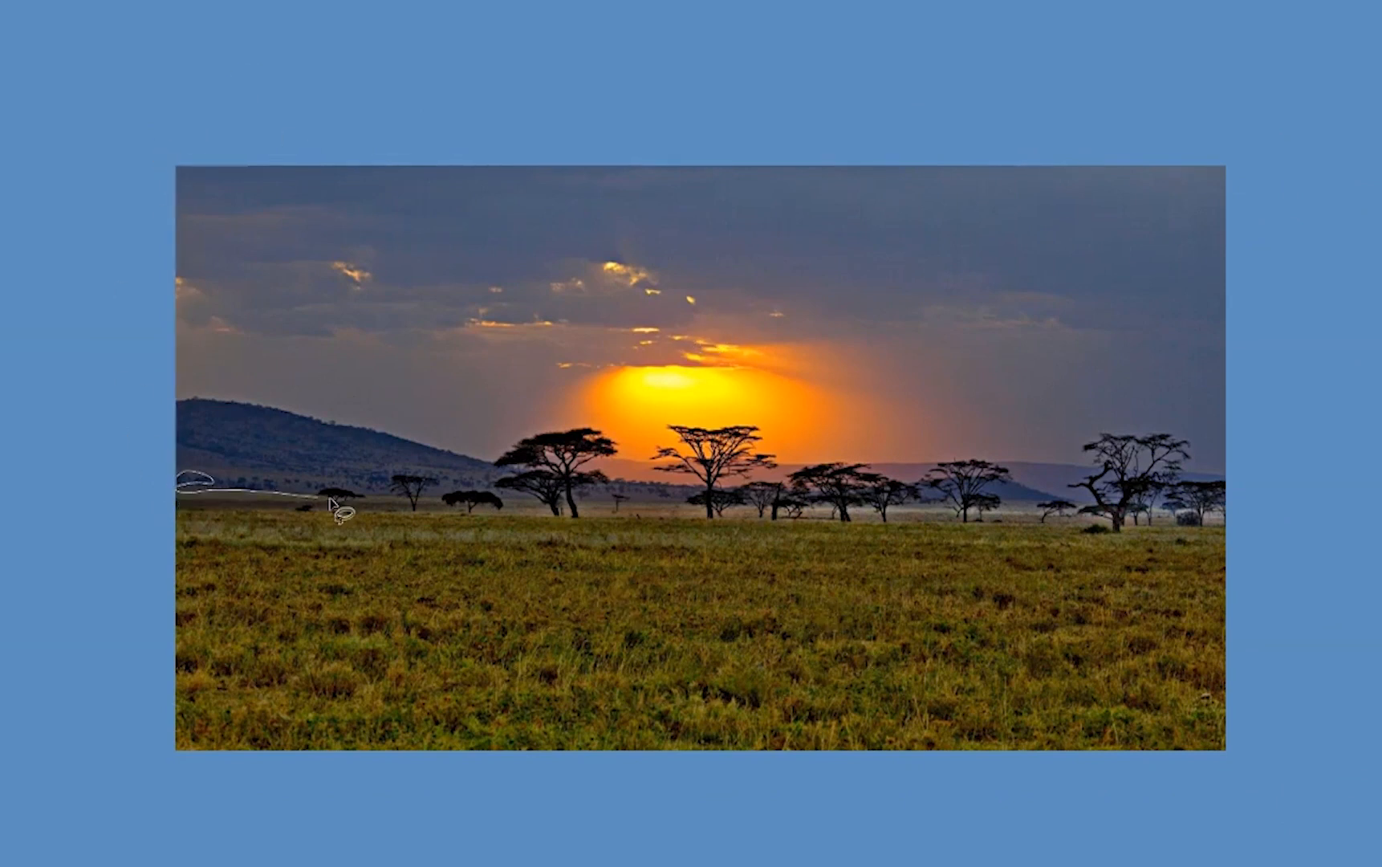
# Lasso the sky, hills and trees above the grass line of the savanna layer and delete them
pyautogui.moveTo(1355, 348); pyautogui.dragTo(170, 129)
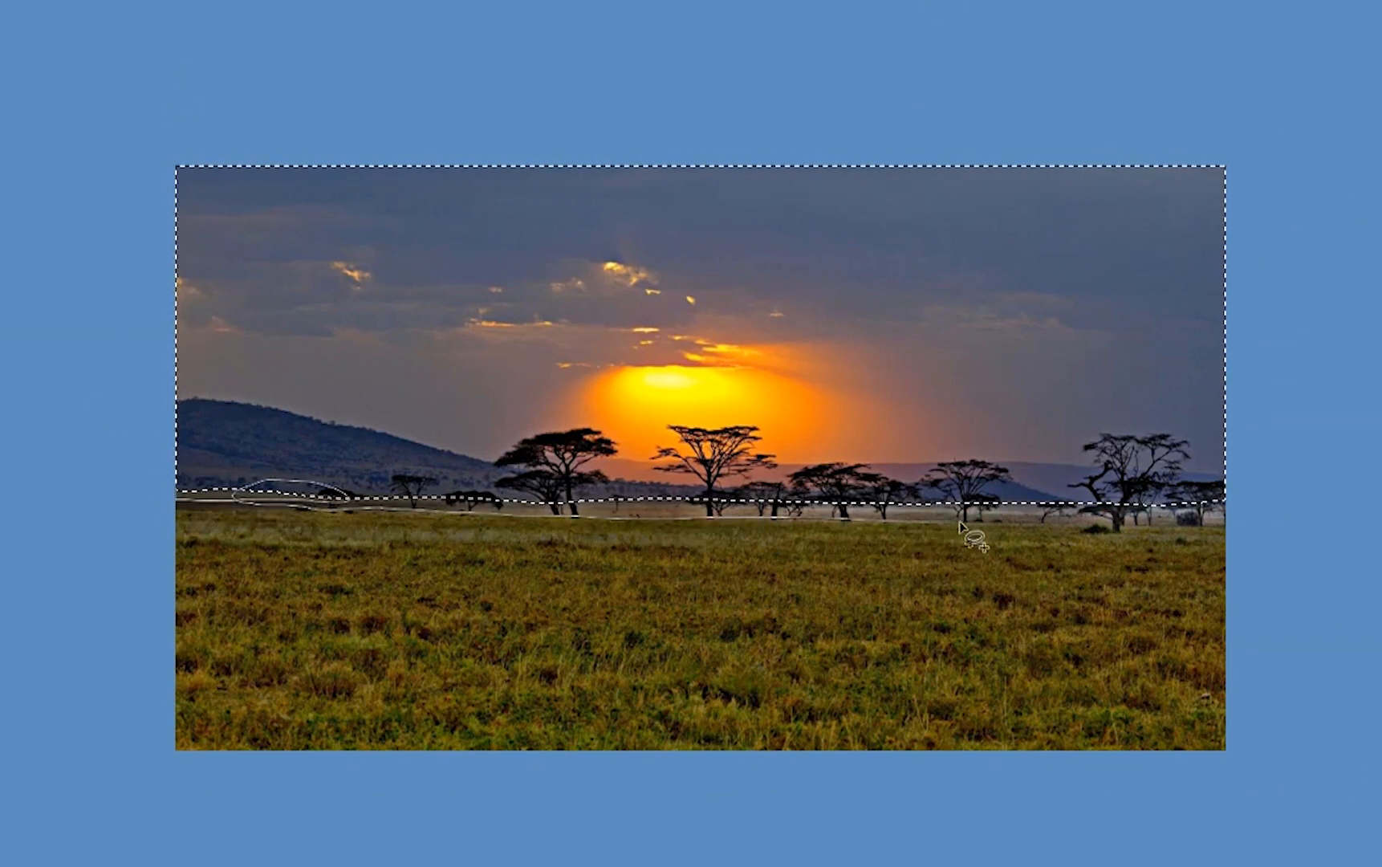
pyautogui.press('Delete')
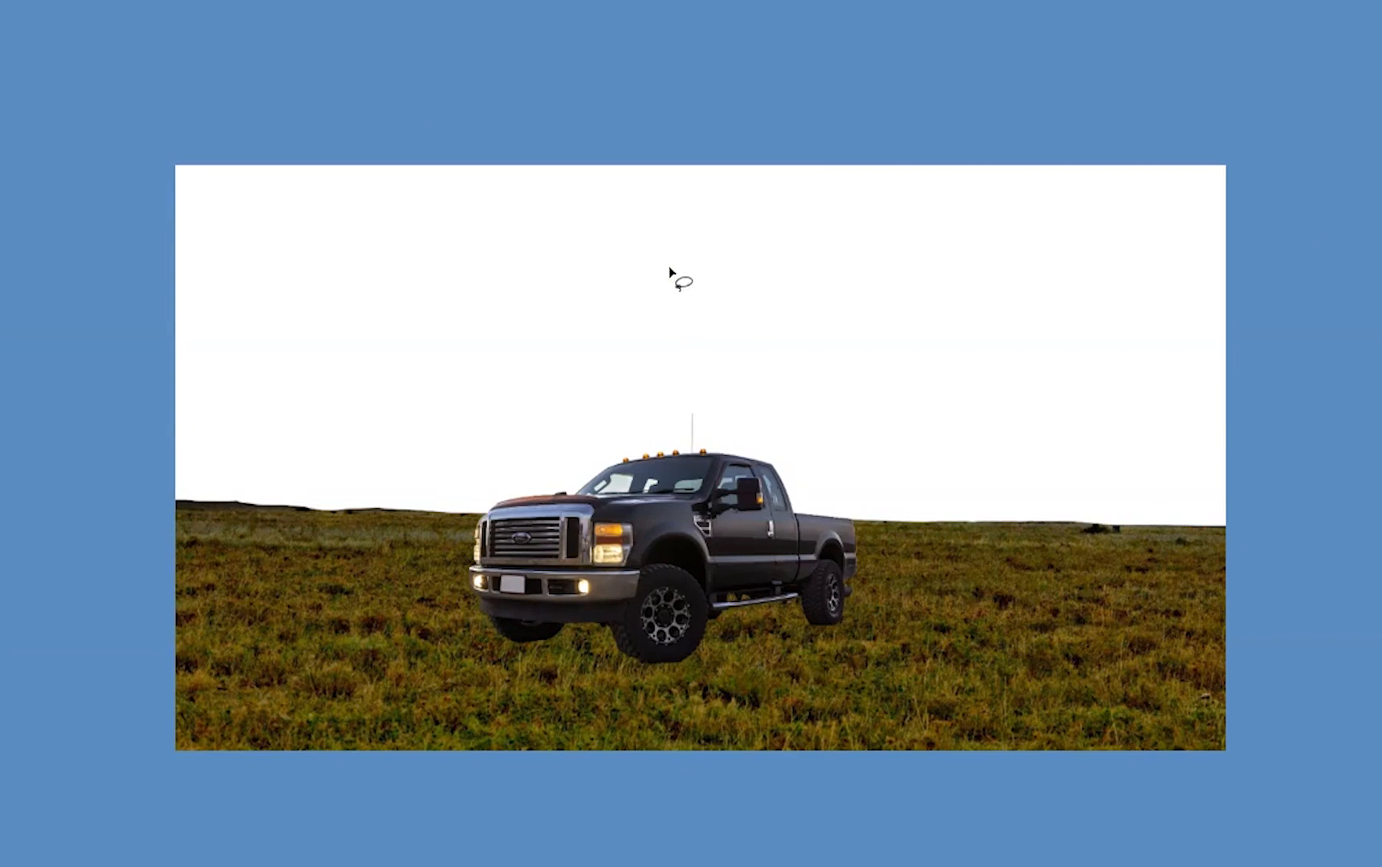
# Extend the canvas upward by setting its height to 75 centimeters
pyautogui.hotkey('ctrl', 'alt', 'c')
pyautogui.click(794, 247)
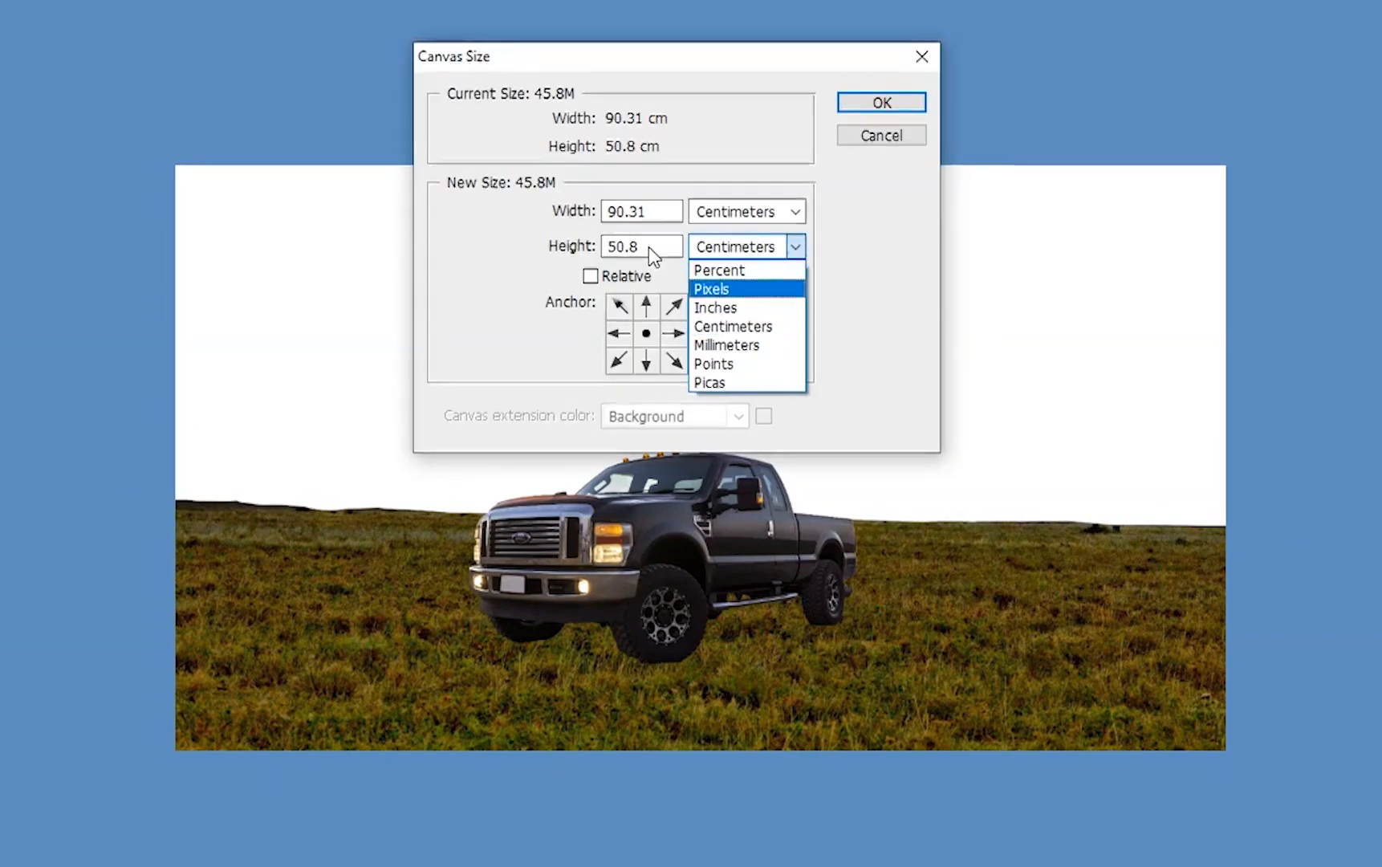
pyautogui.click(733, 326)
pyautogui.write('75')
pyautogui.press('Return')
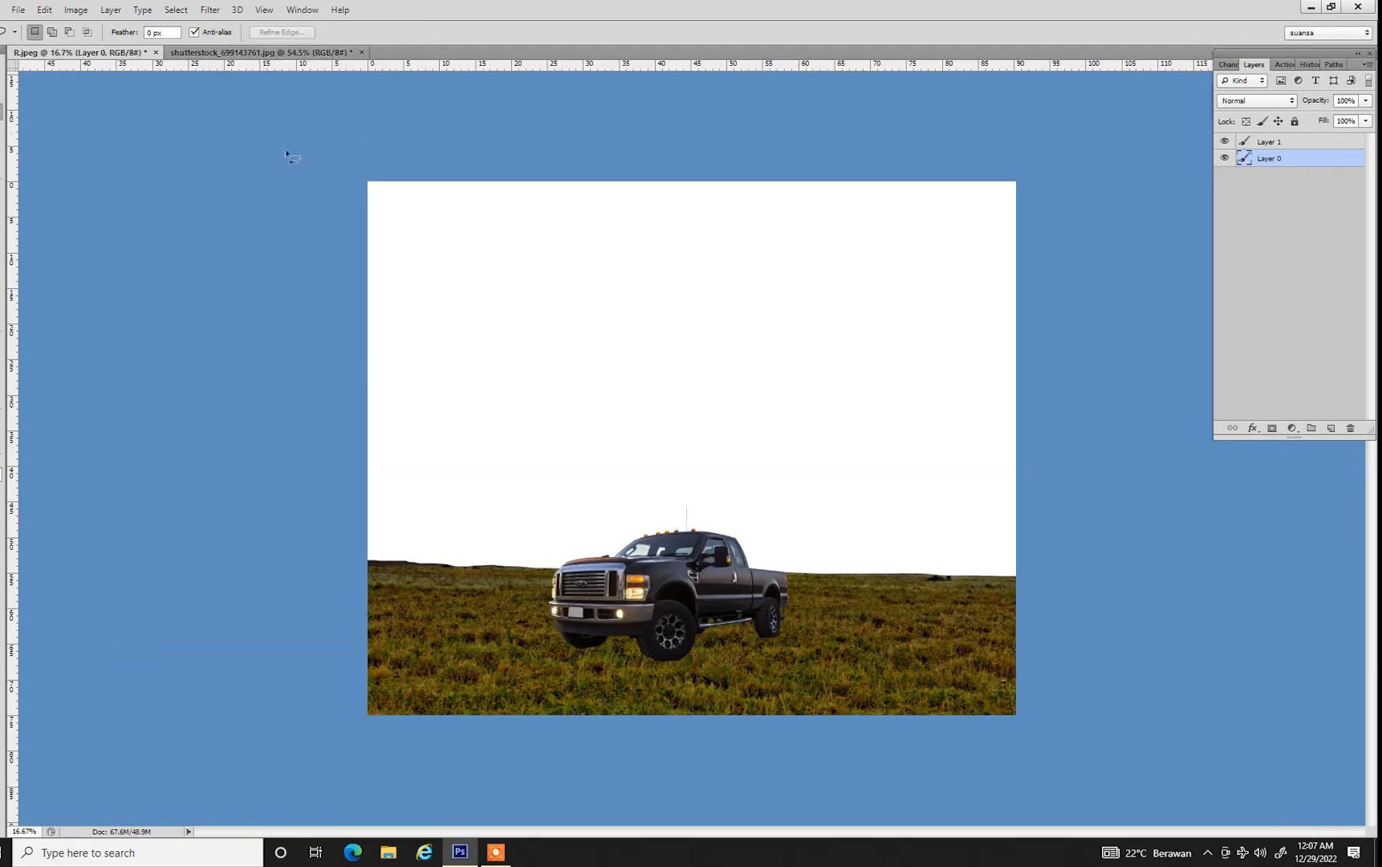
# Open the starry night sky image 17538 and unlock its background layer
pyautogui.hotkey('ctrl', 'o')
pyautogui.click(629, 122)
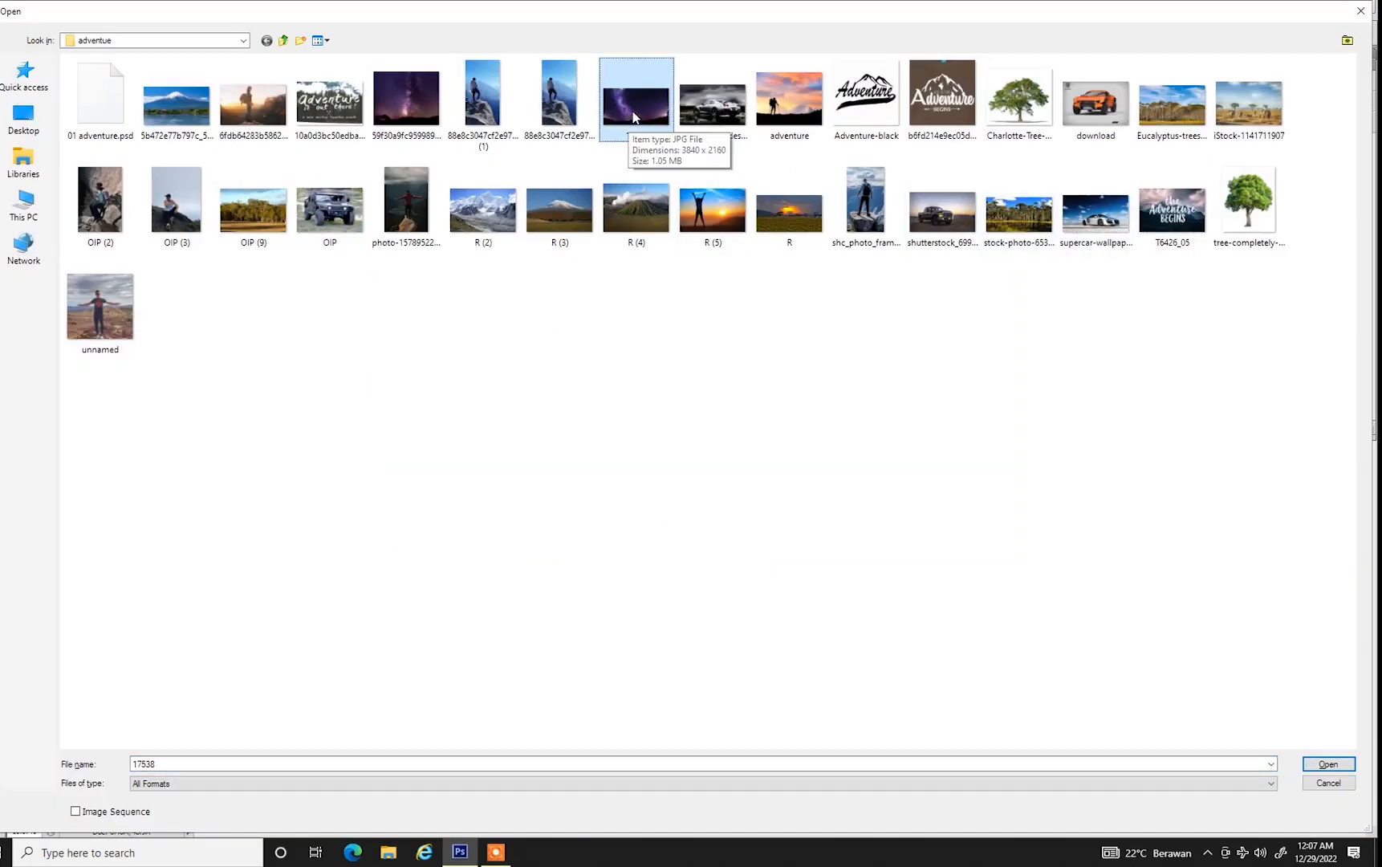
pyautogui.doubleClick(633, 119)
pyautogui.click(1347, 142)
# Set the starry sky image's resolution to 150 pixels/inch
pyautogui.hotkey('ctrl', 'alt', 'i')
pyautogui.moveTo(607, 358); pyautogui.dragTo(593, 375)
pyautogui.write('150')
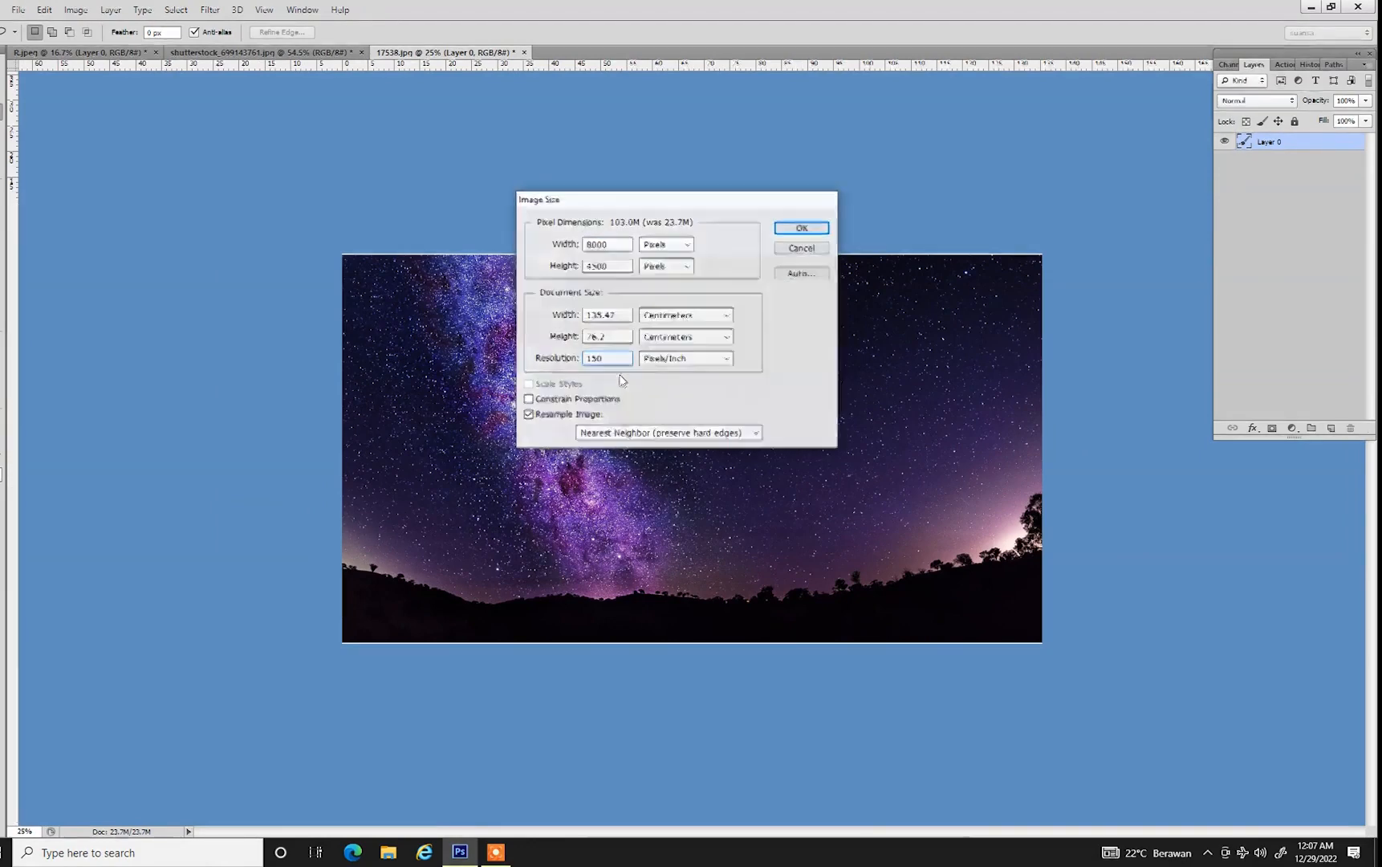
pyautogui.press('Return')
pyautogui.keyDown('alt'); pyautogui.click(668, 371); pyautogui.keyUp('alt')
pyautogui.keyDown('ctrl'); pyautogui.click(666, 364); pyautogui.keyUp('ctrl')
pyautogui.rightClick(680, 376)
pyautogui.click(716, 388)
pyautogui.keyDown('alt'); pyautogui.click(718, 385); pyautogui.keyUp('alt')
# Copy the whole starry sky into the savanna composite and stack its layer beneath the grass layer
pyautogui.hotkey('ctrl', 'a')
pyautogui.click(113, 54)
pyautogui.moveTo(702, 345); pyautogui.dragTo(712, 382)
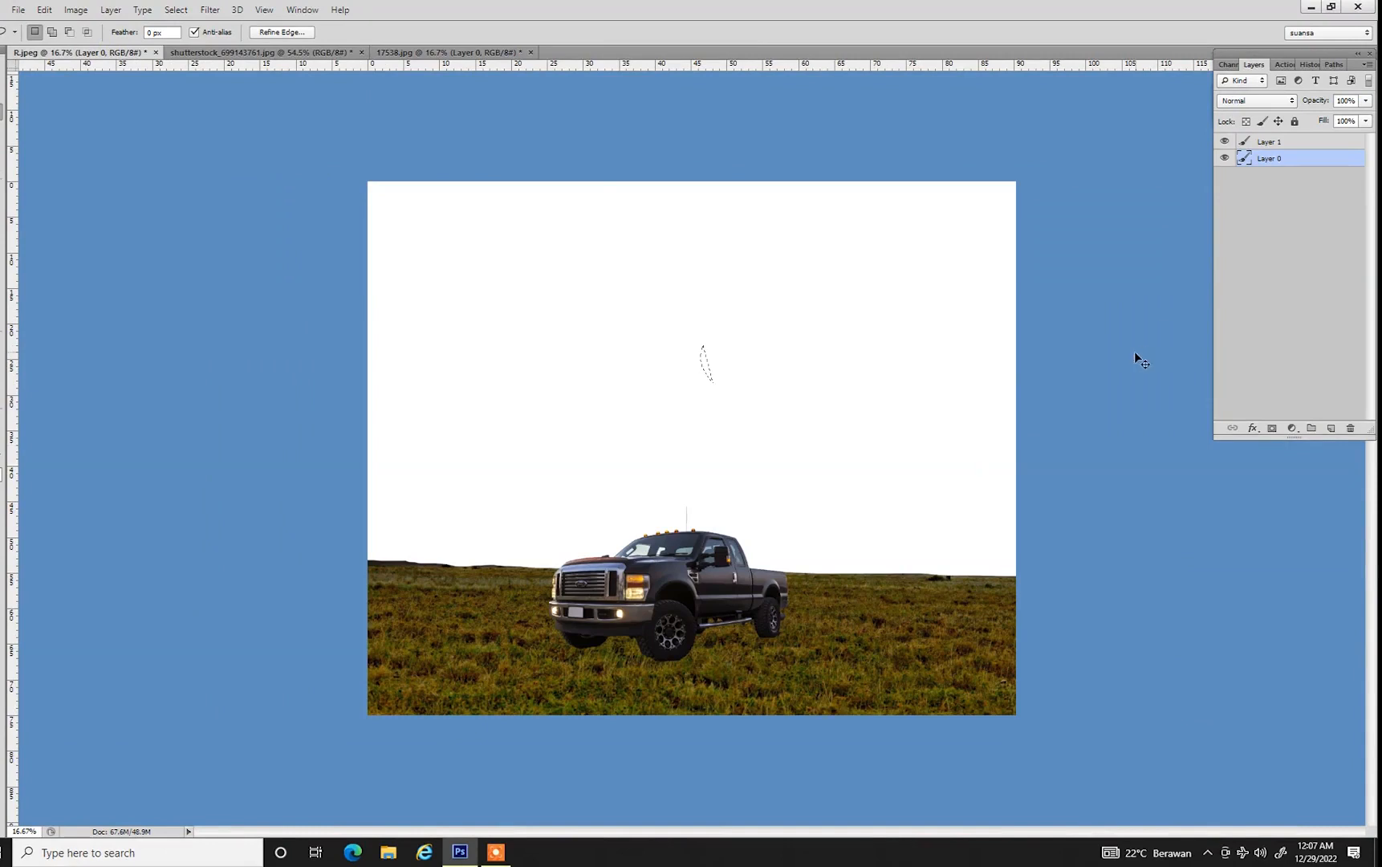
pyautogui.hotkey('ctrl', 'v')
pyautogui.moveTo(1277, 162); pyautogui.dragTo(1289, 189)
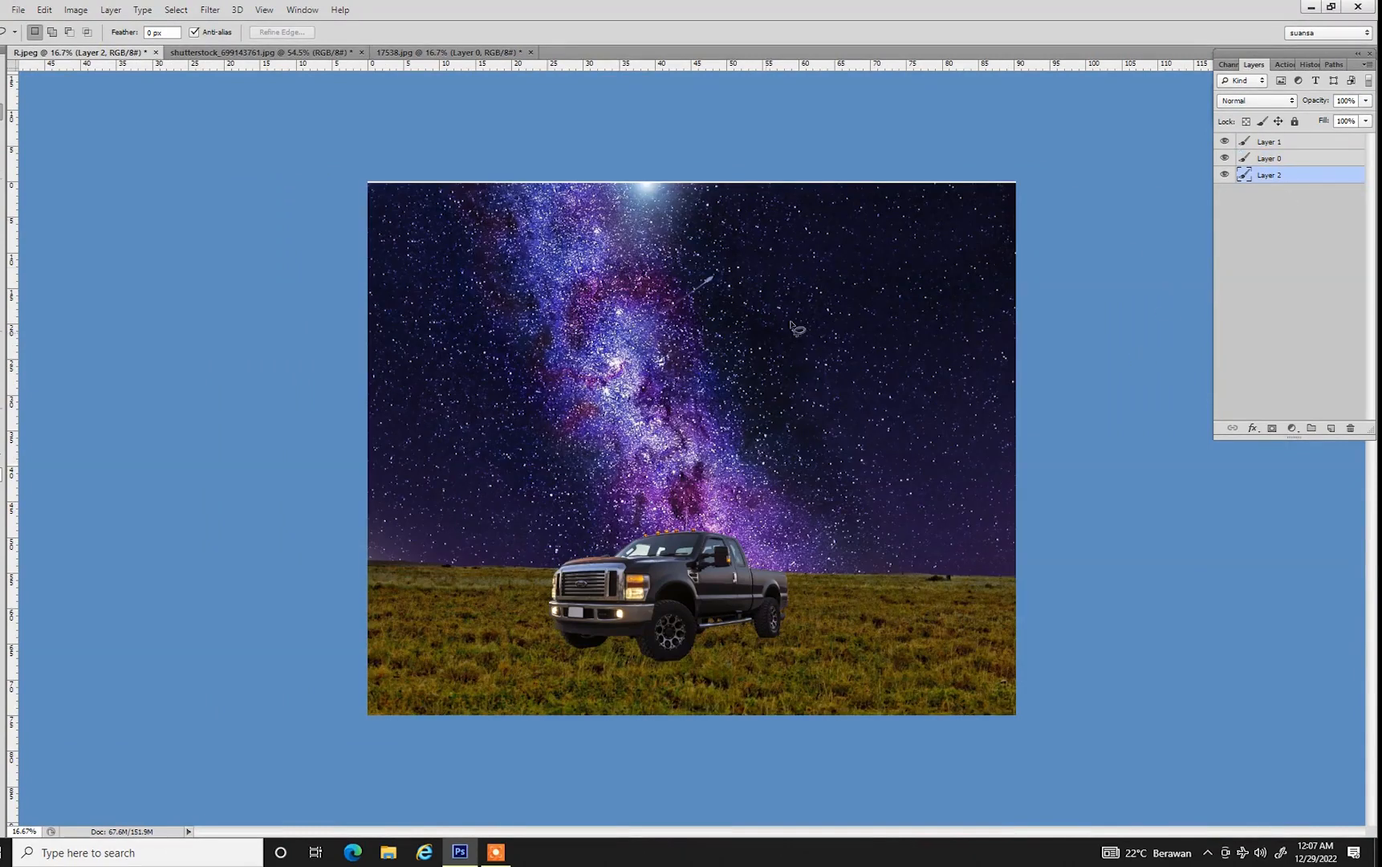
# Flip the starry sky layer horizontally and shift it sideways so the Milky Way falls within the canvas
pyautogui.hotkey('ctrl', 't')
pyautogui.rightClick(789, 370)
pyautogui.click(862, 587)
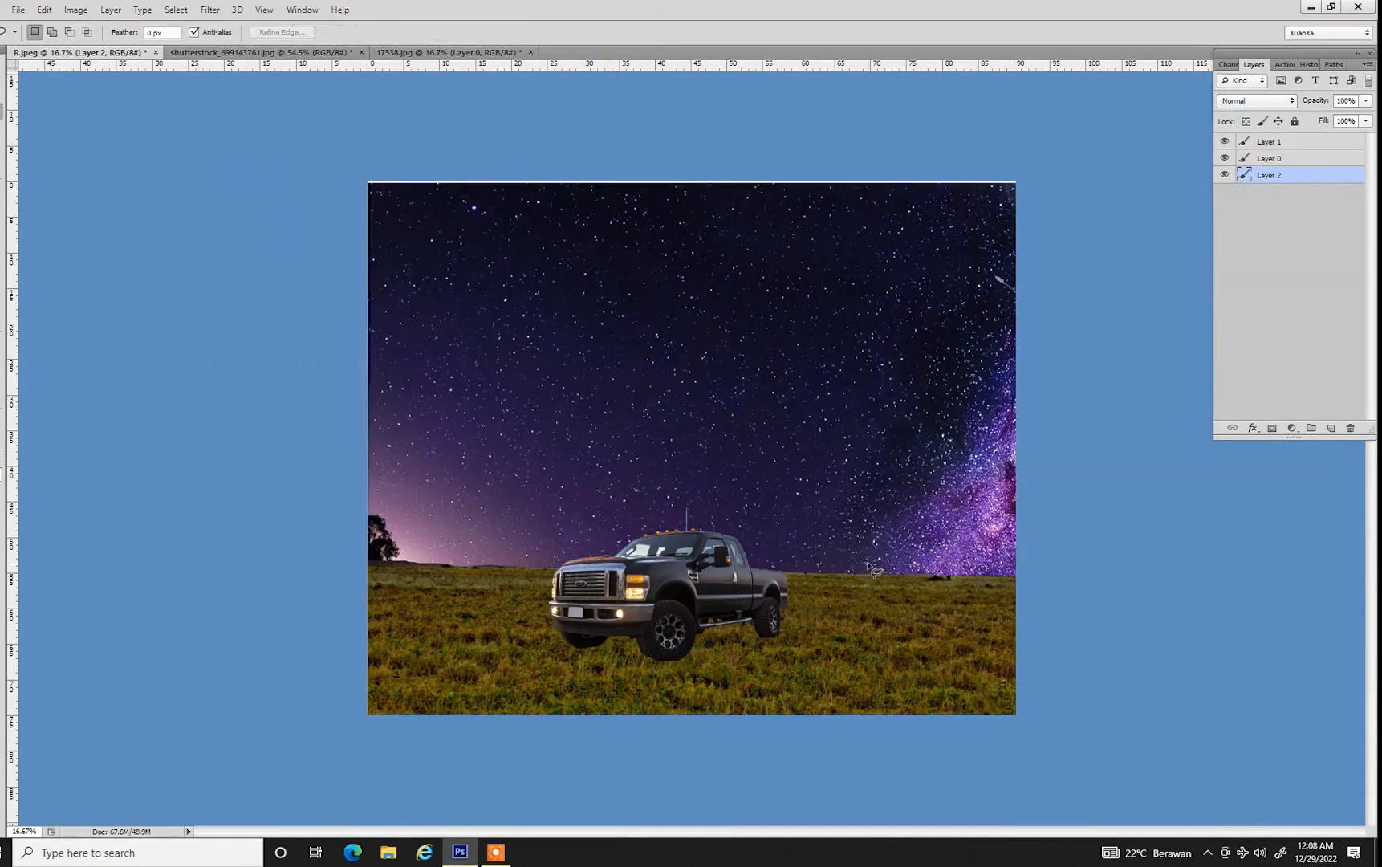
pyautogui.press('Return')
pyautogui.hotkey('ctrl', '-')
pyautogui.moveTo(889, 470); pyautogui.dragTo(735, 475)
# Scale the sky layer down to about 76% and position it so its tree-lined horizon sits above the grass
pyautogui.hotkey('ctrl', 't')
pyautogui.moveTo(1022, 654); pyautogui.dragTo(947, 613)
pyautogui.moveTo(803, 462); pyautogui.dragTo(805, 399)
pyautogui.moveTo(950, 230); pyautogui.dragTo(941, 239)
pyautogui.moveTo(865, 360); pyautogui.dragTo(861, 370)
pyautogui.moveTo(836, 448); pyautogui.dragTo(836, 454)
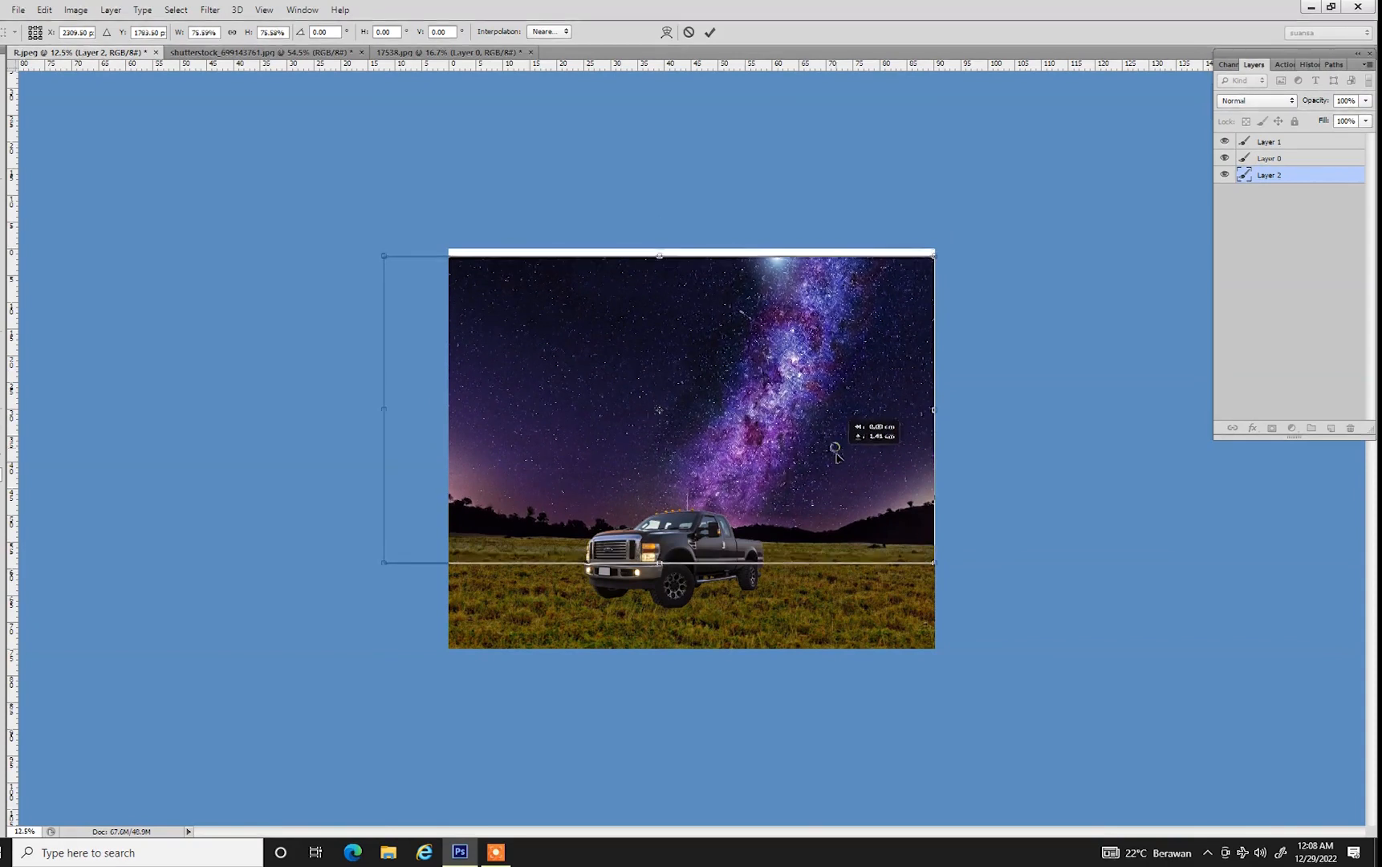
# Stretch the sky layer to the canvas's upper edge and shift it right so it covers the whole background
pyautogui.moveTo(659, 251); pyautogui.dragTo(658, 249)
pyautogui.moveTo(933, 405); pyautogui.dragTo(943, 407)
pyautogui.moveTo(852, 429); pyautogui.dragTo(882, 430)
pyautogui.press('Return')
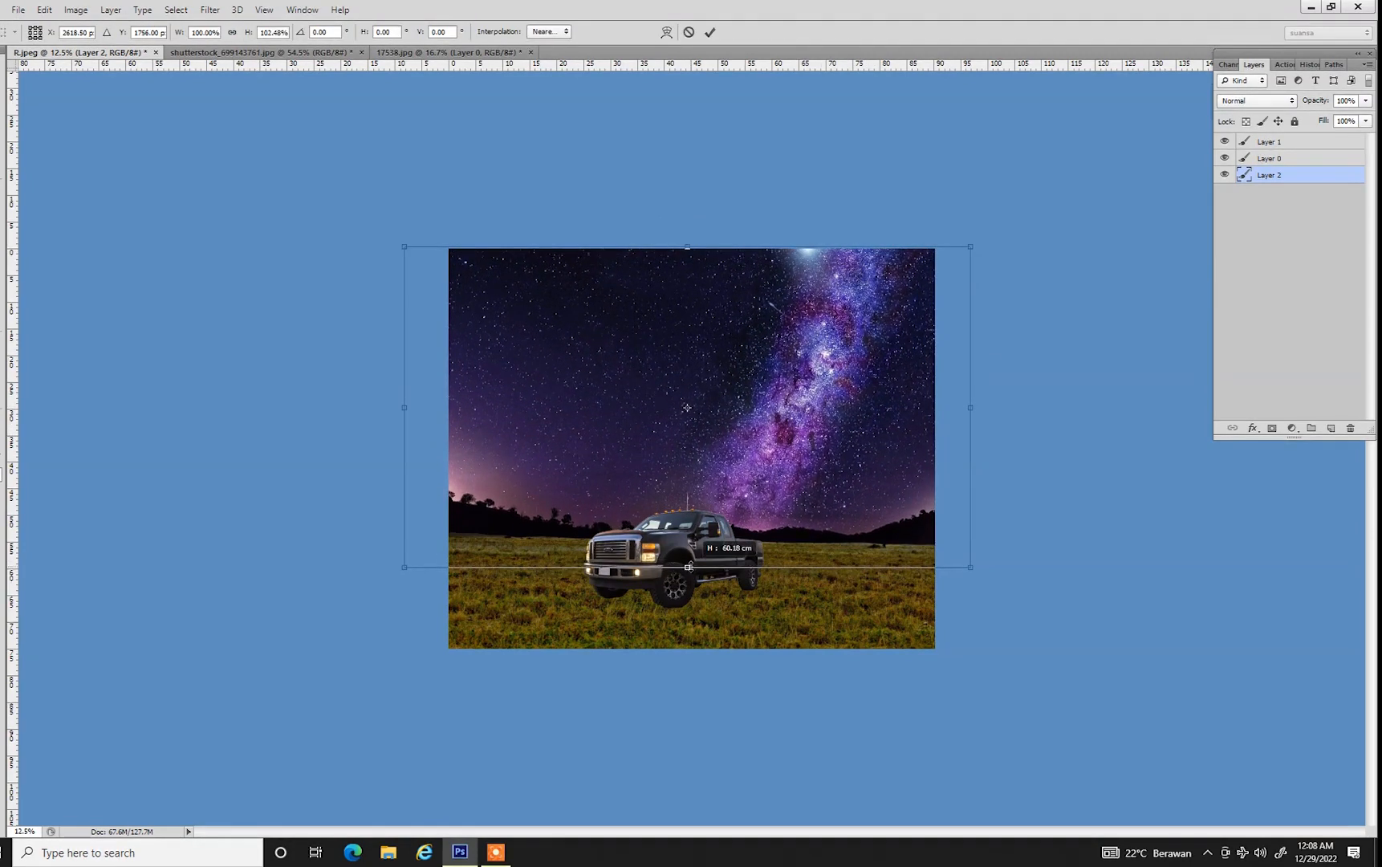
pyautogui.hotkey('ctrl', '+')
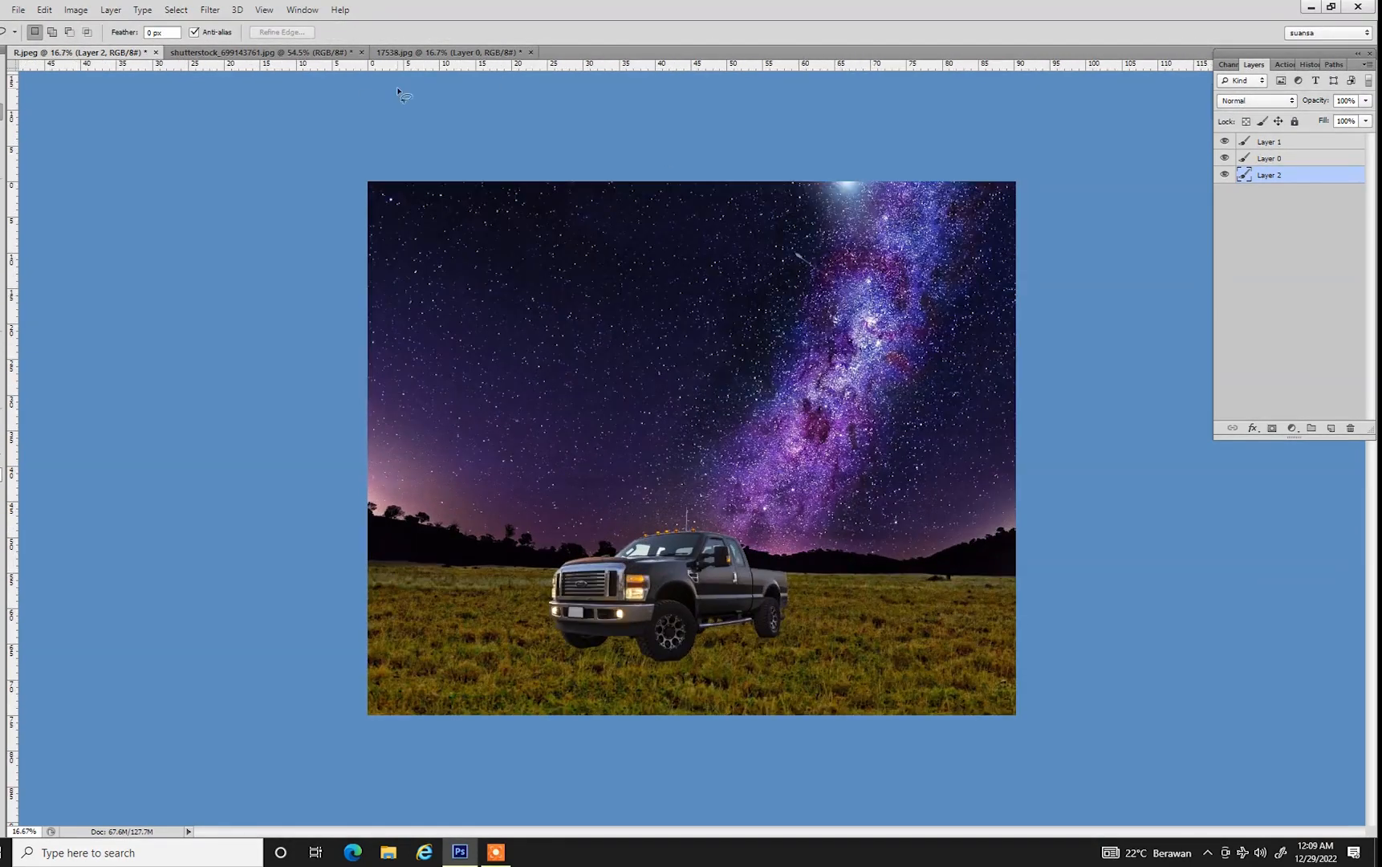
# Open the photo of the woman with a backpack standing on a rock and apply an image size change
pyautogui.hotkey('ctrl', 'o')
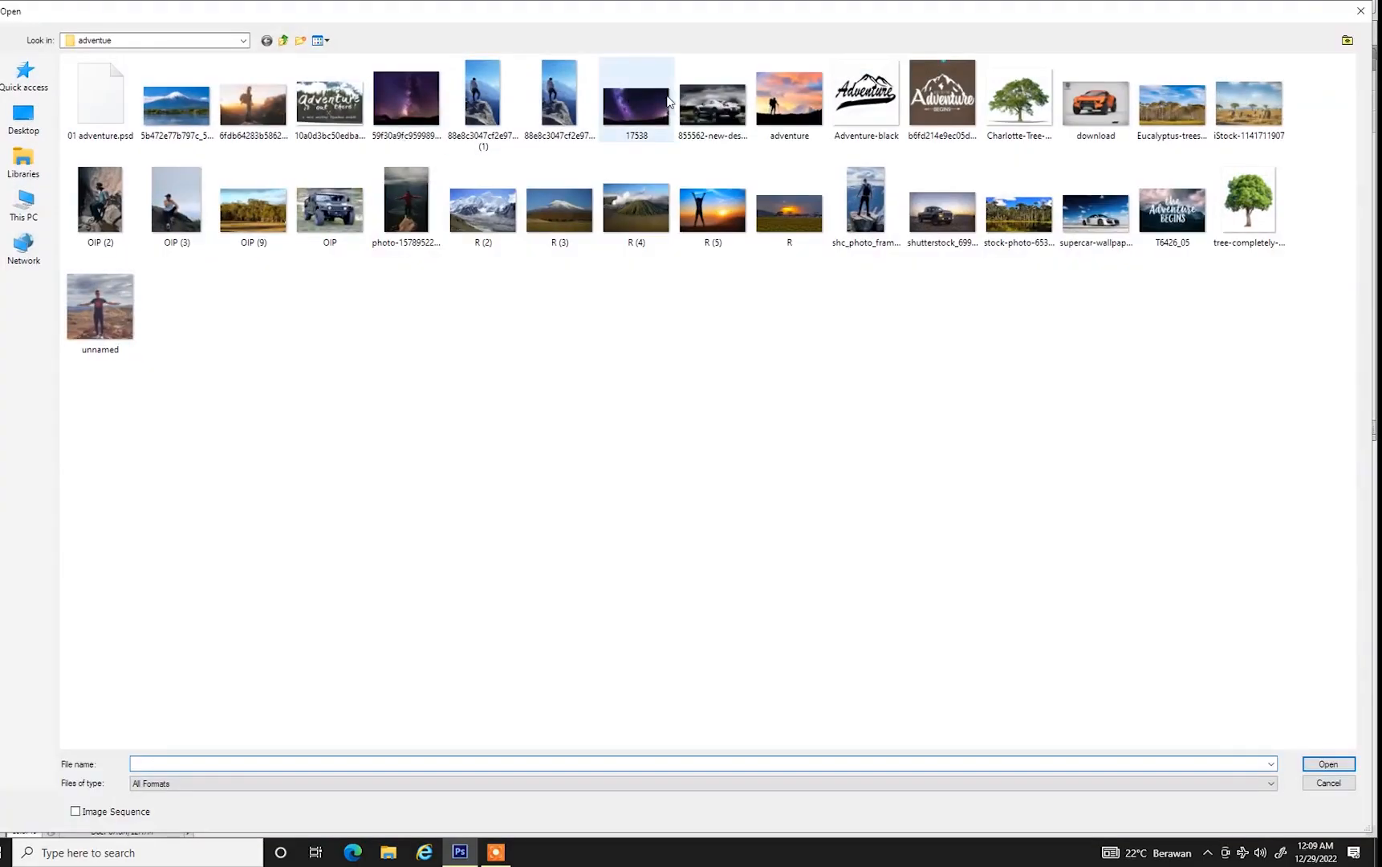
pyautogui.doubleClick(262, 116)
pyautogui.hotkey('ctrl', 'alt', 'i')
pyautogui.press('Return')
pyautogui.hotkey('ctrl', 'k')
pyautogui.click(642, 191)
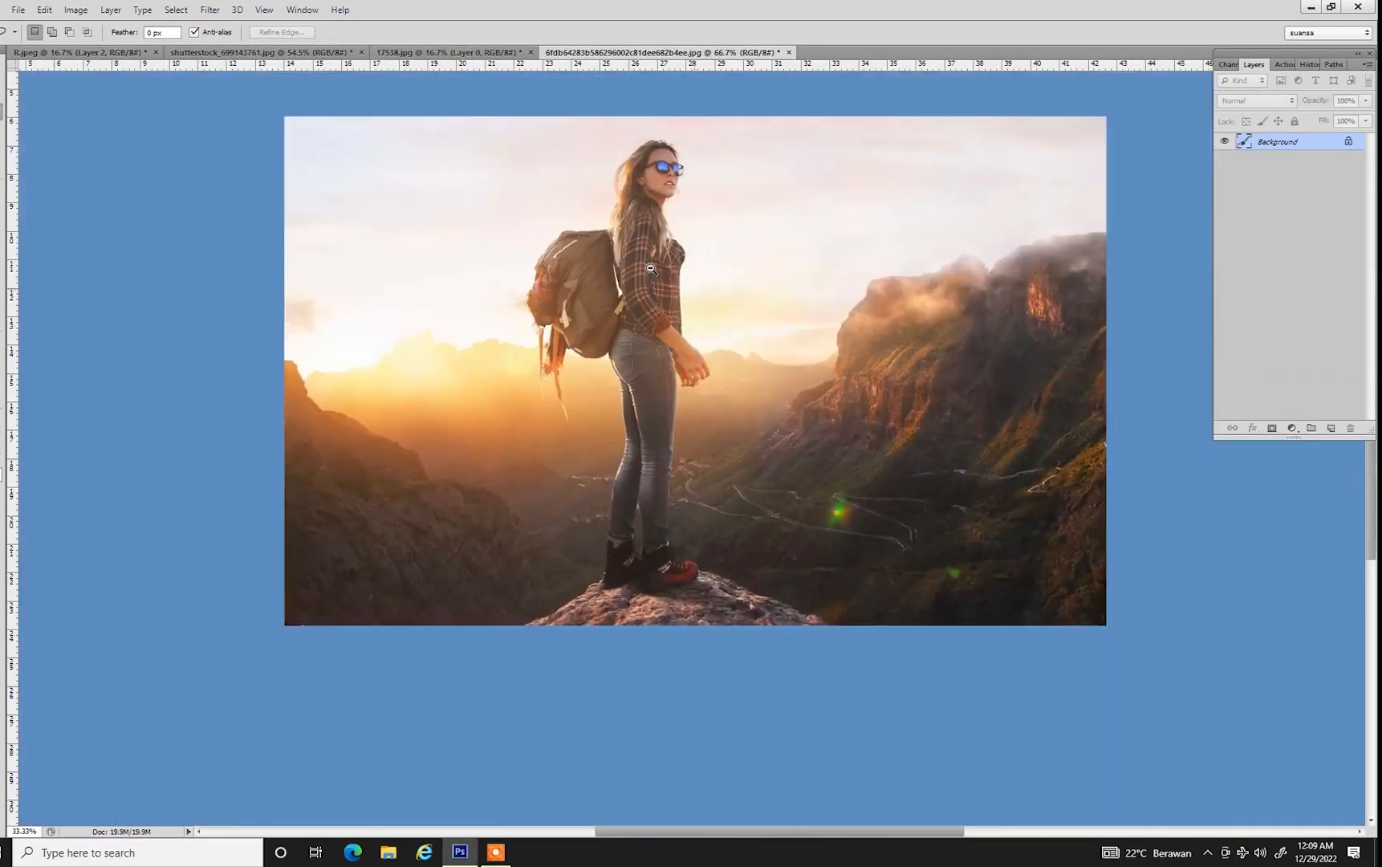
# Select the woman and her backpack from head to boots with Quick Selection, trimming the rock beneath the boots
pyautogui.scroll(3, 676, 257)
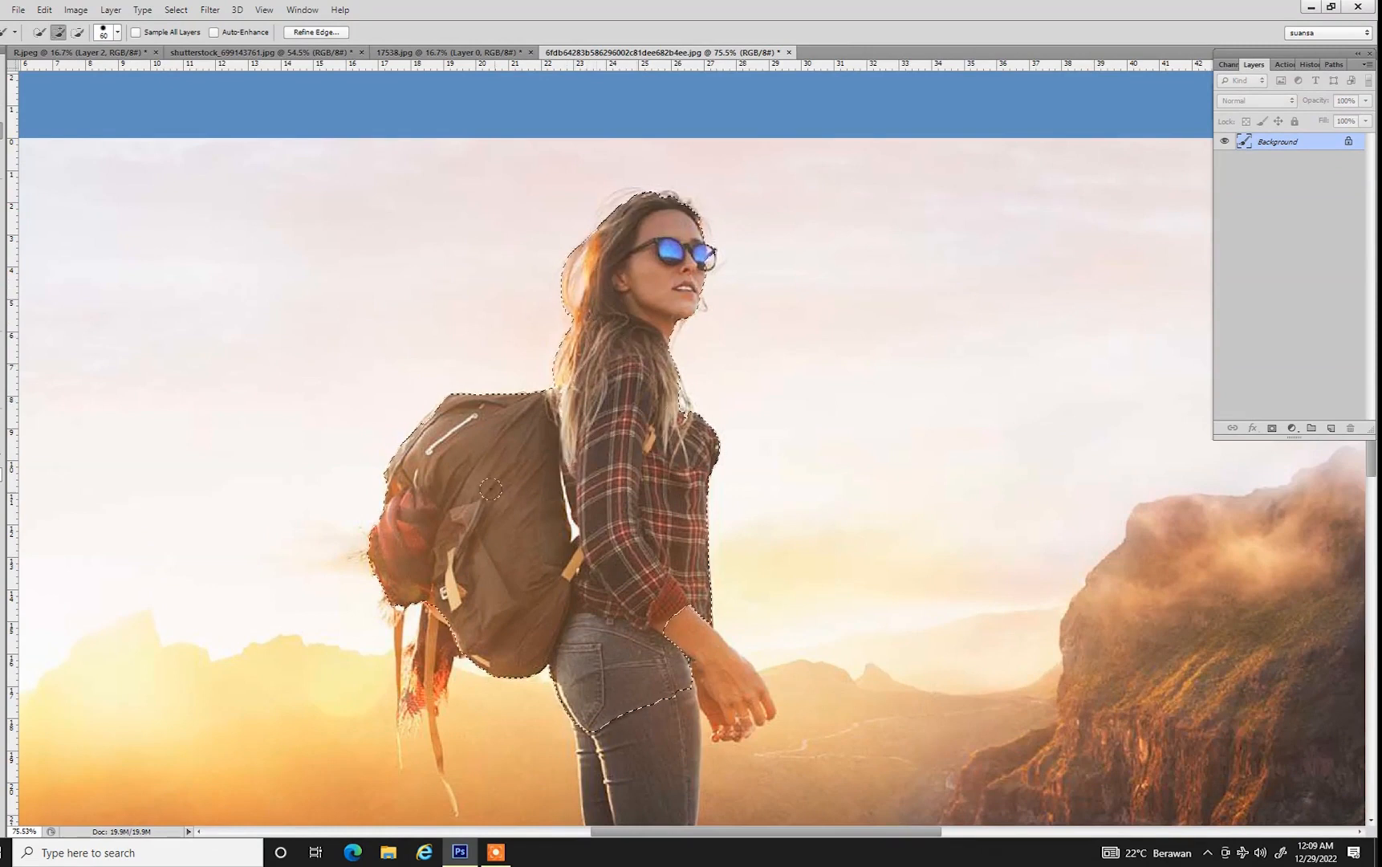
pyautogui.scroll(-2, 490, 485)
pyautogui.scroll(-4, 553, 435)
pyautogui.press('[')
pyautogui.moveTo(557, 661); pyautogui.dragTo(599, 449)
pyautogui.press('[')
pyautogui.moveTo(591, 424); pyautogui.dragTo(583, 496)
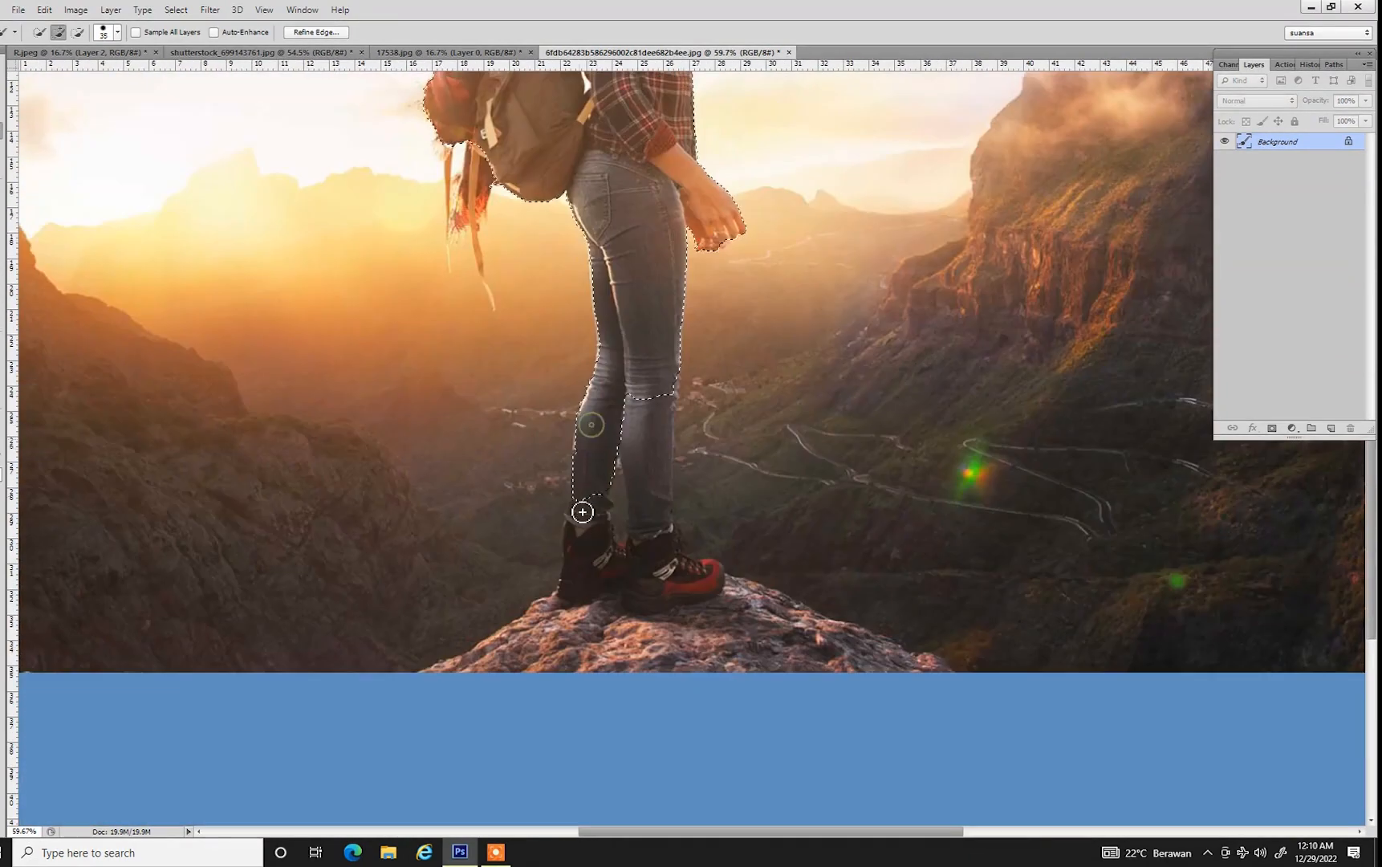
pyautogui.moveTo(613, 602)
pyautogui.mouseDown()
pyautogui.moveTo(684, 591)
pyautogui.moveTo(623, 589)
pyautogui.moveTo(692, 591)
pyautogui.moveTo(674, 572)
pyautogui.moveTo(655, 400)
pyautogui.mouseUp()
pyautogui.moveTo(733, 605)
pyautogui.mouseDown()
pyautogui.moveTo(676, 644)
pyautogui.moveTo(614, 623)
pyautogui.mouseUp()
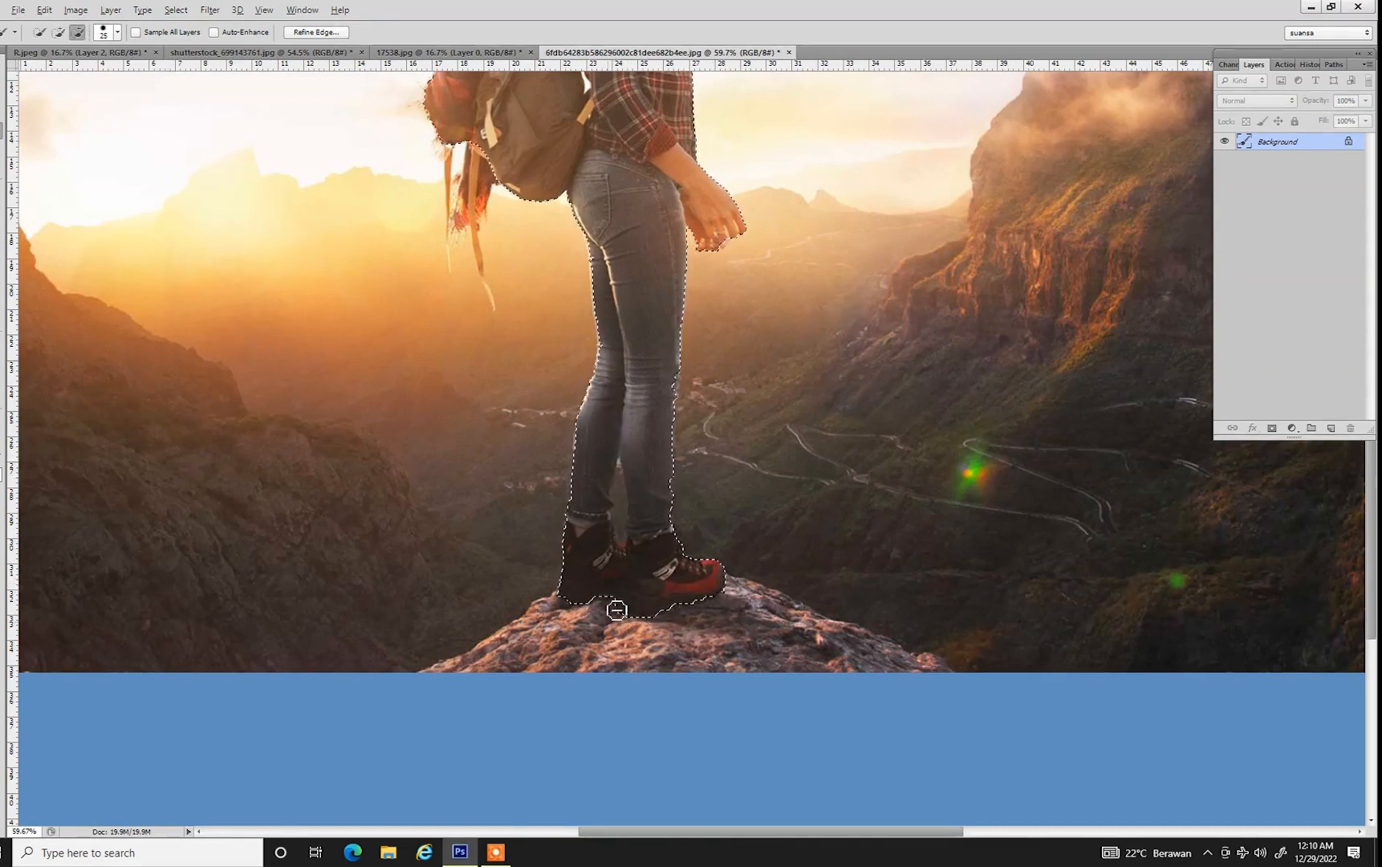
# Refine the selection edge along the woman's leg and around her hand and fingers with a smaller brush
pyautogui.moveTo(684, 314); pyautogui.dragTo(694, 401)
pyautogui.scroll(4, 739, 317)
pyautogui.moveTo(739, 317)
pyautogui.mouseDown()
pyautogui.moveTo(786, 487)
pyautogui.moveTo(775, 526)
pyautogui.mouseUp()
pyautogui.press('[')
pyautogui.press('[')
pyautogui.press('[')
pyautogui.press('[')
pyautogui.press('[')
pyautogui.press('[')
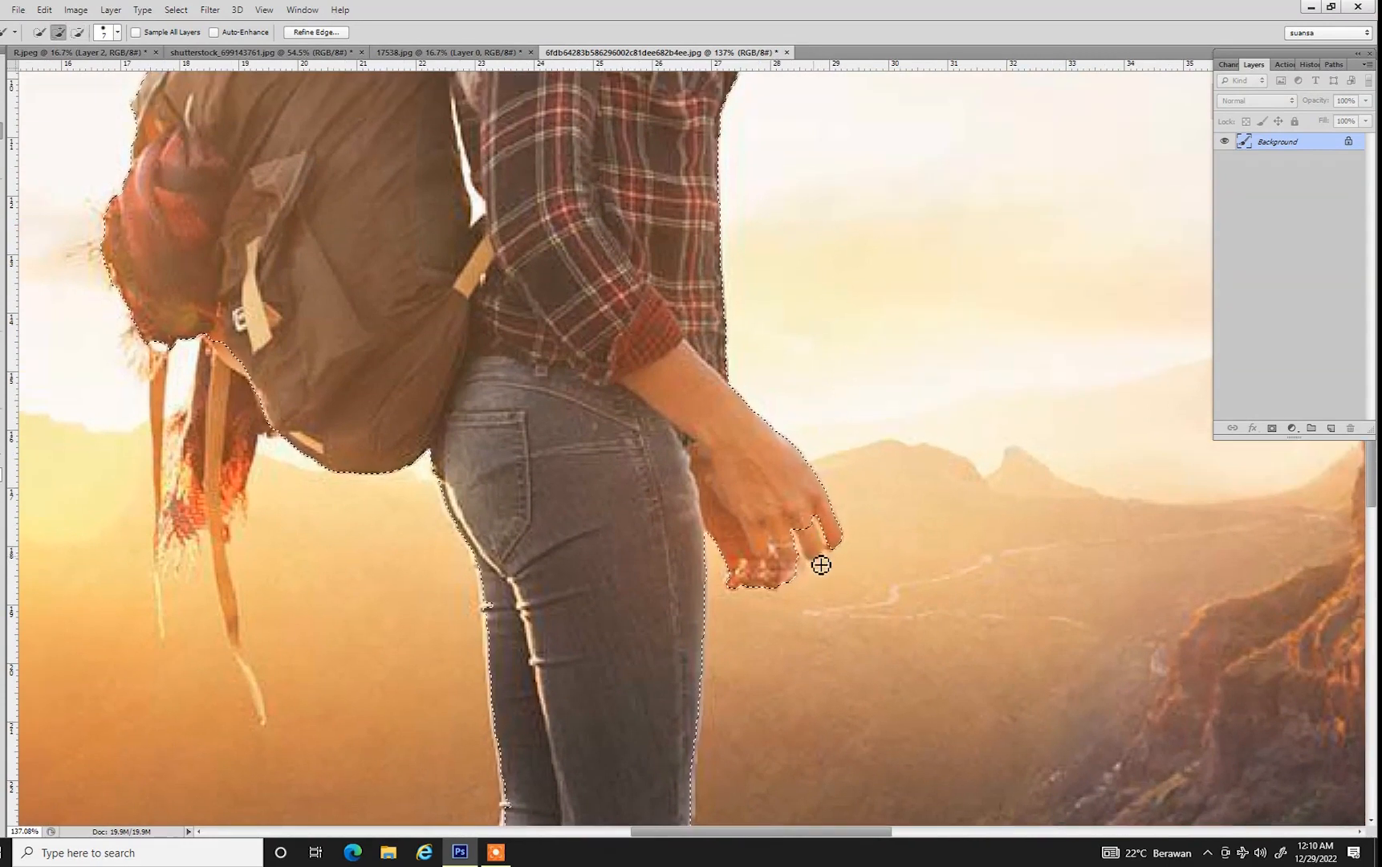
# Clean up the selection around the woman's face and neck and add the backpack's hanging straps
pyautogui.scroll(5, 751, 587)
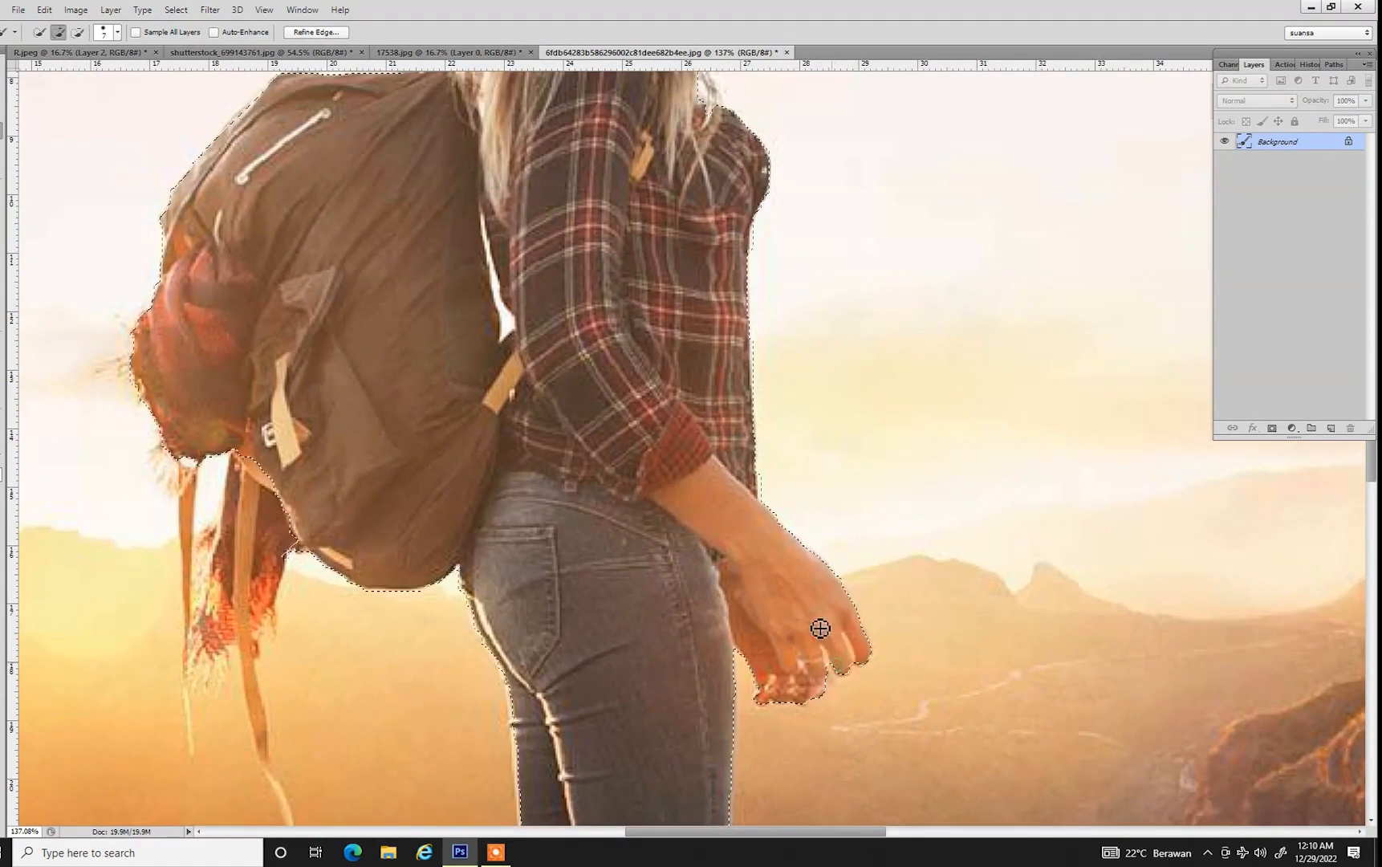
pyautogui.scroll(2, 825, 279)
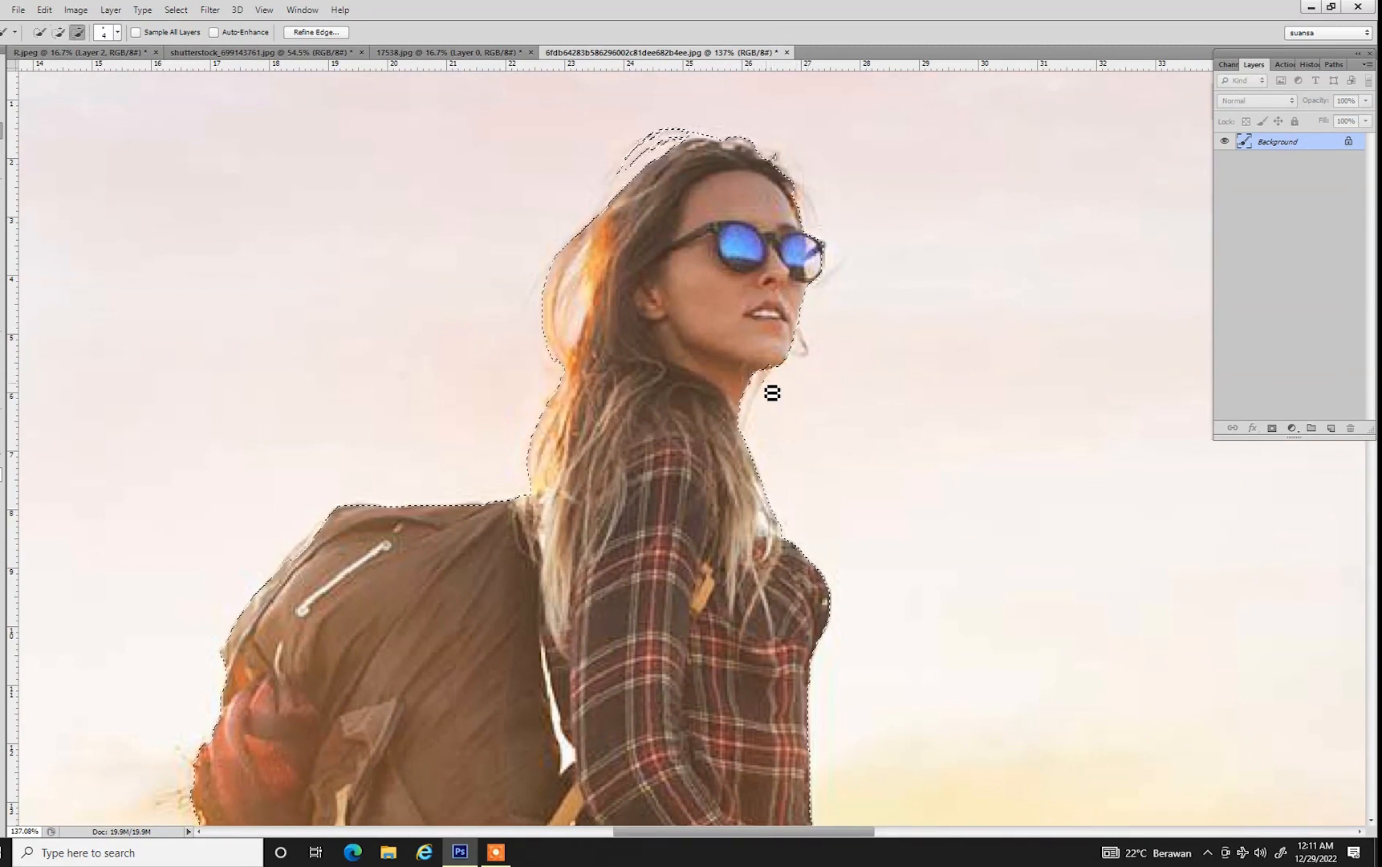
pyautogui.moveTo(793, 402); pyautogui.dragTo(579, 480)
pyautogui.moveTo(523, 737); pyautogui.dragTo(582, 611)
pyautogui.moveTo(583, 556)
pyautogui.mouseDown()
pyautogui.moveTo(580, 593)
pyautogui.moveTo(618, 614)
pyautogui.moveTo(626, 678)
pyautogui.mouseUp()
pyautogui.moveTo(591, 551); pyautogui.dragTo(590, 552)
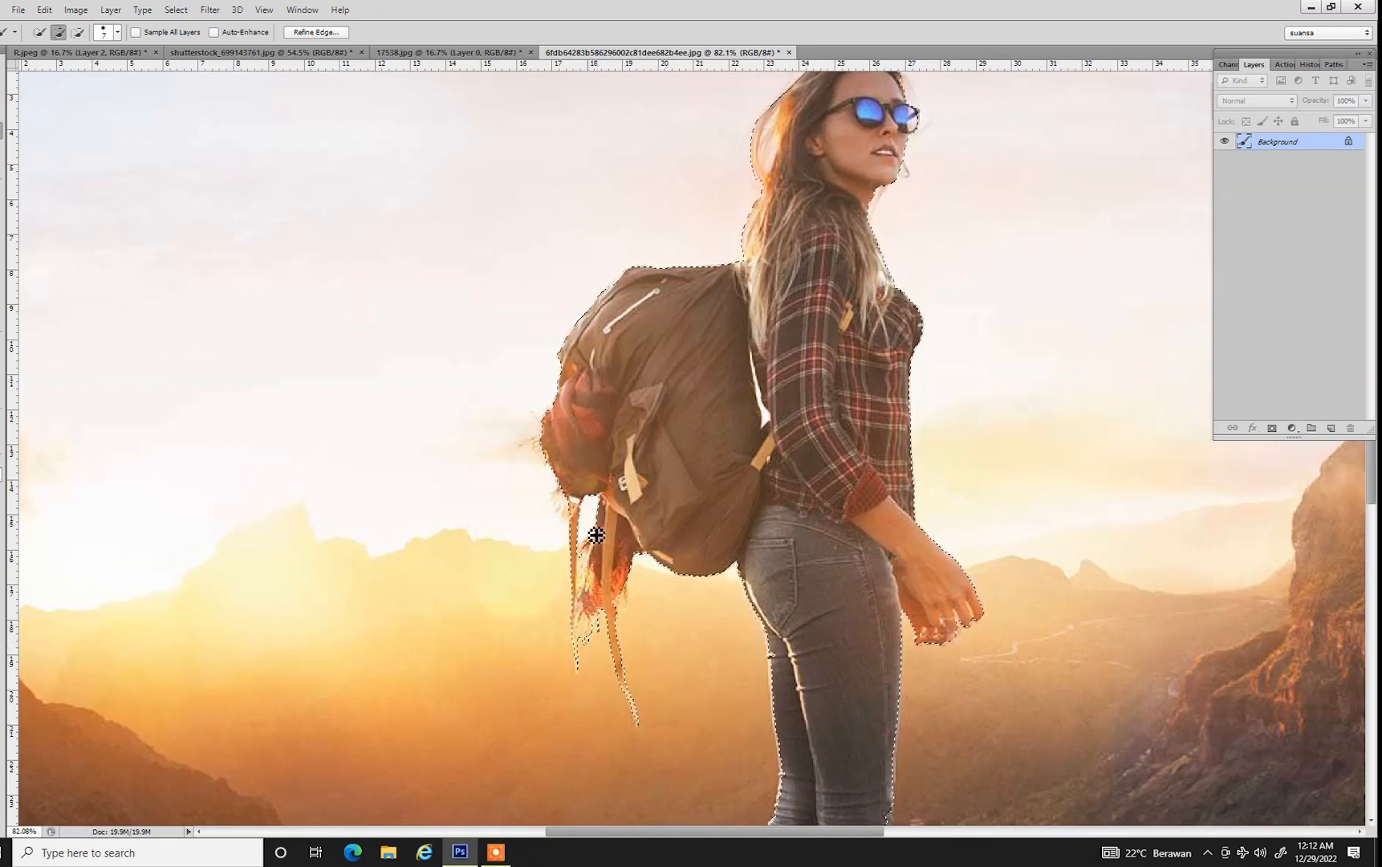
# Subtract the gap between the woman's lower legs and the background around her boots from the selection
pyautogui.moveTo(923, 516); pyautogui.dragTo(895, 541)
pyautogui.moveTo(593, 739)
pyautogui.mouseDown()
pyautogui.moveTo(648, 777)
pyautogui.moveTo(689, 775)
pyautogui.mouseUp()
pyautogui.moveTo(627, 459)
pyautogui.mouseDown()
pyautogui.moveTo(635, 694)
pyautogui.moveTo(633, 484)
pyautogui.mouseUp()
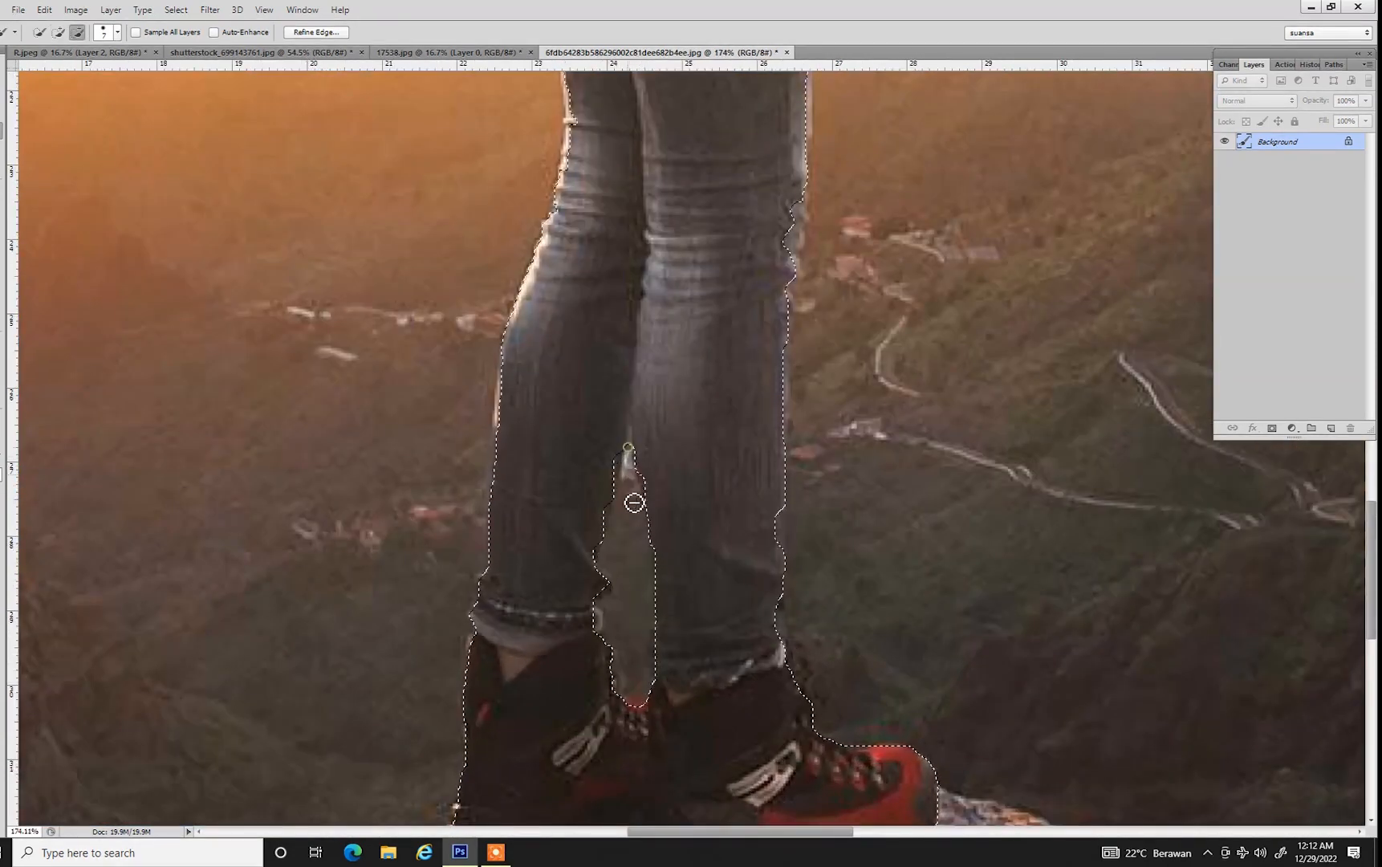
pyautogui.moveTo(698, 598); pyautogui.dragTo(666, 606)
pyautogui.moveTo(602, 695); pyautogui.dragTo(646, 710)
pyautogui.scroll(-4, 835, 770)
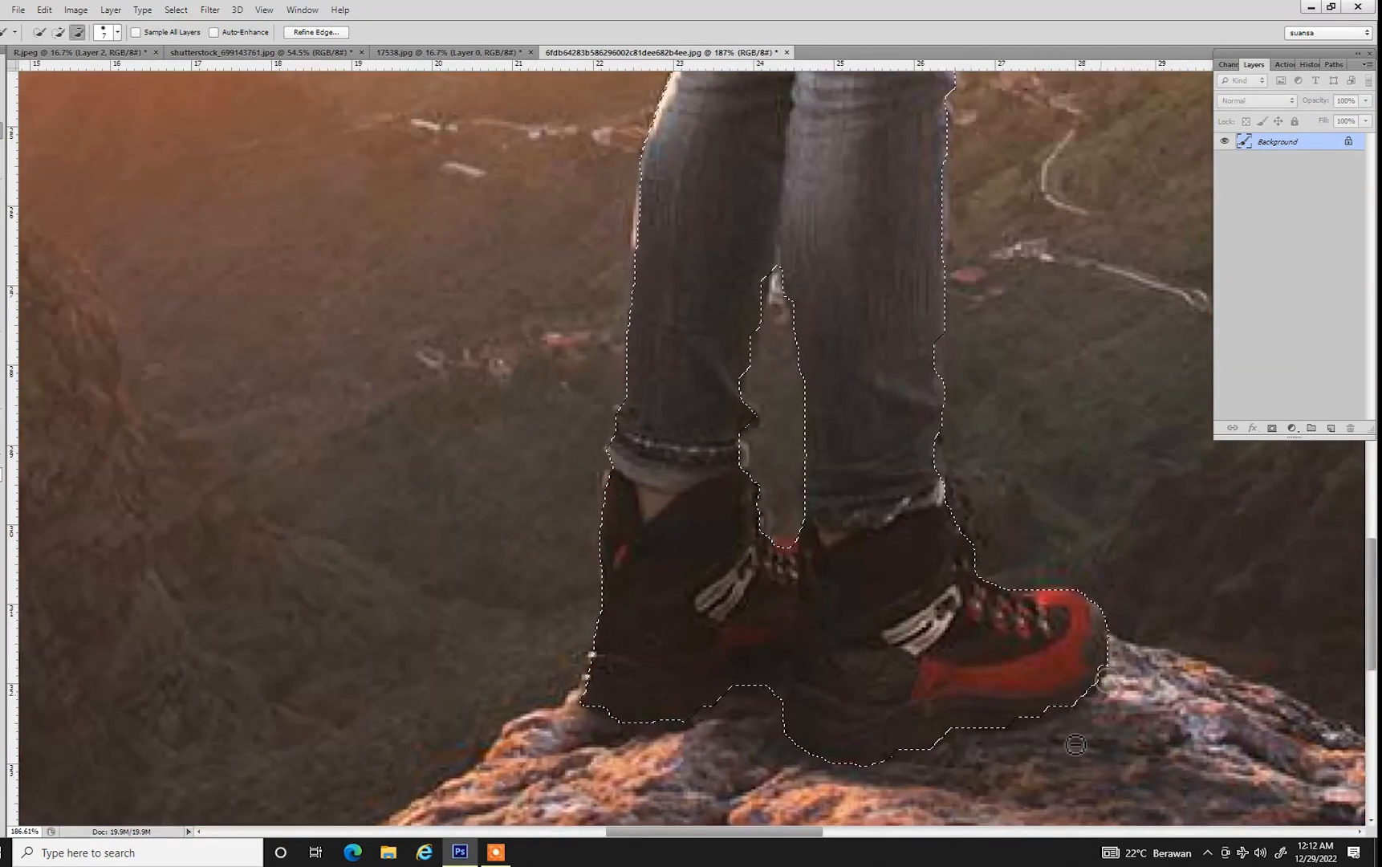
# Subtract the bright gap between the backpack and the woman's arm and leftover edge areas using a smaller brush
pyautogui.scroll(5, 782, 421)
pyautogui.keyDown('alt'); pyautogui.moveTo(774, 398); pyautogui.dragTo(780, 431); pyautogui.keyUp('alt')
pyautogui.moveTo(807, 524)
pyautogui.keyDown('alt'); pyautogui.mouseDown()
pyautogui.moveTo(809, 538)
pyautogui.moveTo(793, 496)
pyautogui.mouseUp(); pyautogui.keyUp('alt')
pyautogui.hotkey('ctrl', 'z')
pyautogui.press('[')
pyautogui.press('[')
pyautogui.press('[')
pyautogui.keyDown('alt'); pyautogui.moveTo(825, 580); pyautogui.dragTo(818, 604); pyautogui.keyUp('alt')
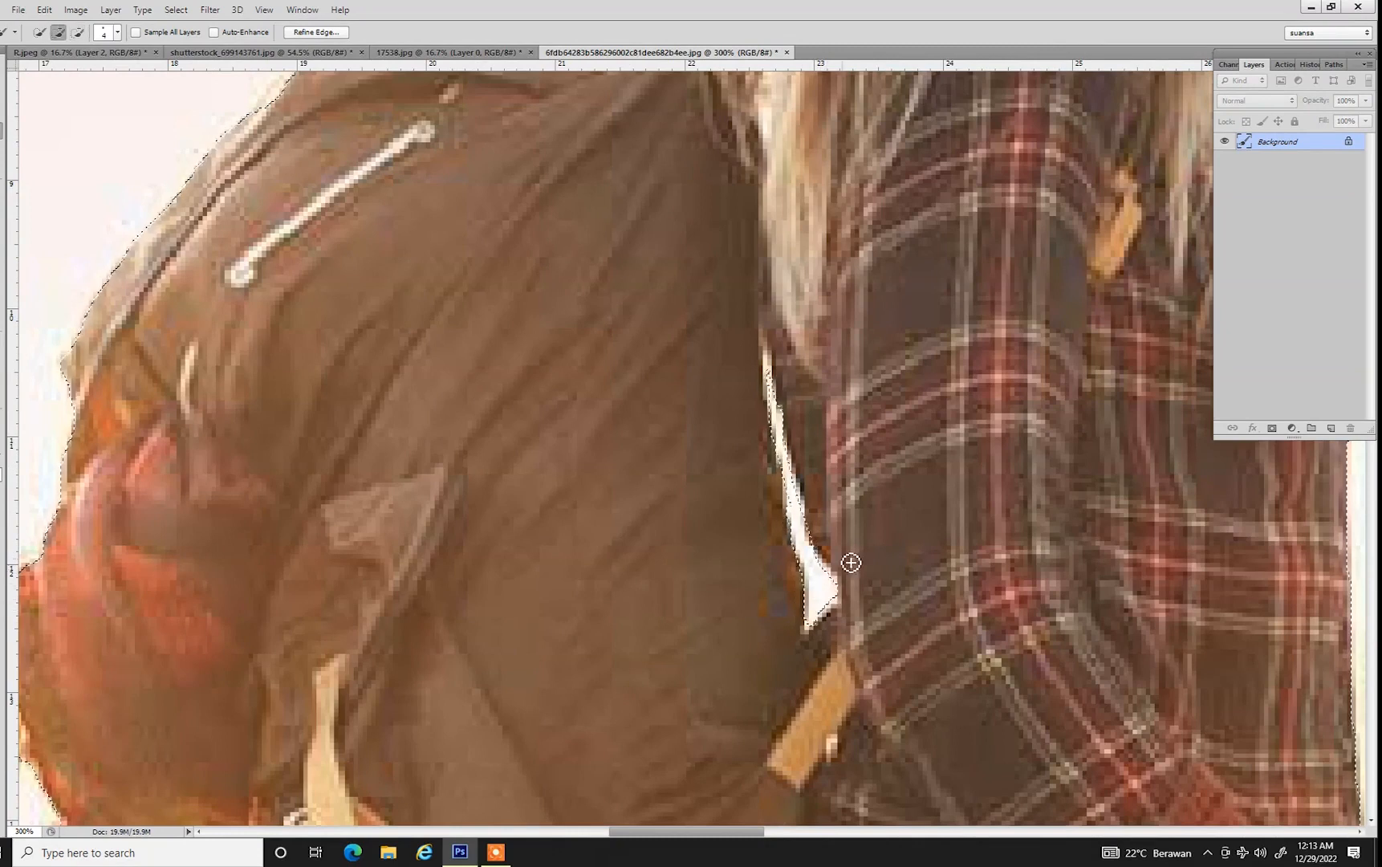
pyautogui.scroll(-5, 819, 590)
pyautogui.scroll(5, 596, 189)
pyautogui.keyDown('alt'); pyautogui.moveTo(620, 170); pyautogui.dragTo(577, 358); pyautogui.keyUp('alt')
pyautogui.moveTo(615, 283)
pyautogui.keyDown('alt'); pyautogui.mouseDown()
pyautogui.moveTo(579, 360)
pyautogui.moveTo(584, 321)
pyautogui.mouseUp(); pyautogui.keyUp('alt')
# Copy the selected woman into the truck composite as the top layer and place her above the truck's roof
pyautogui.keyDown('ctrl'); pyautogui.moveTo(948, 544); pyautogui.dragTo(774, 401); pyautogui.keyUp('ctrl')
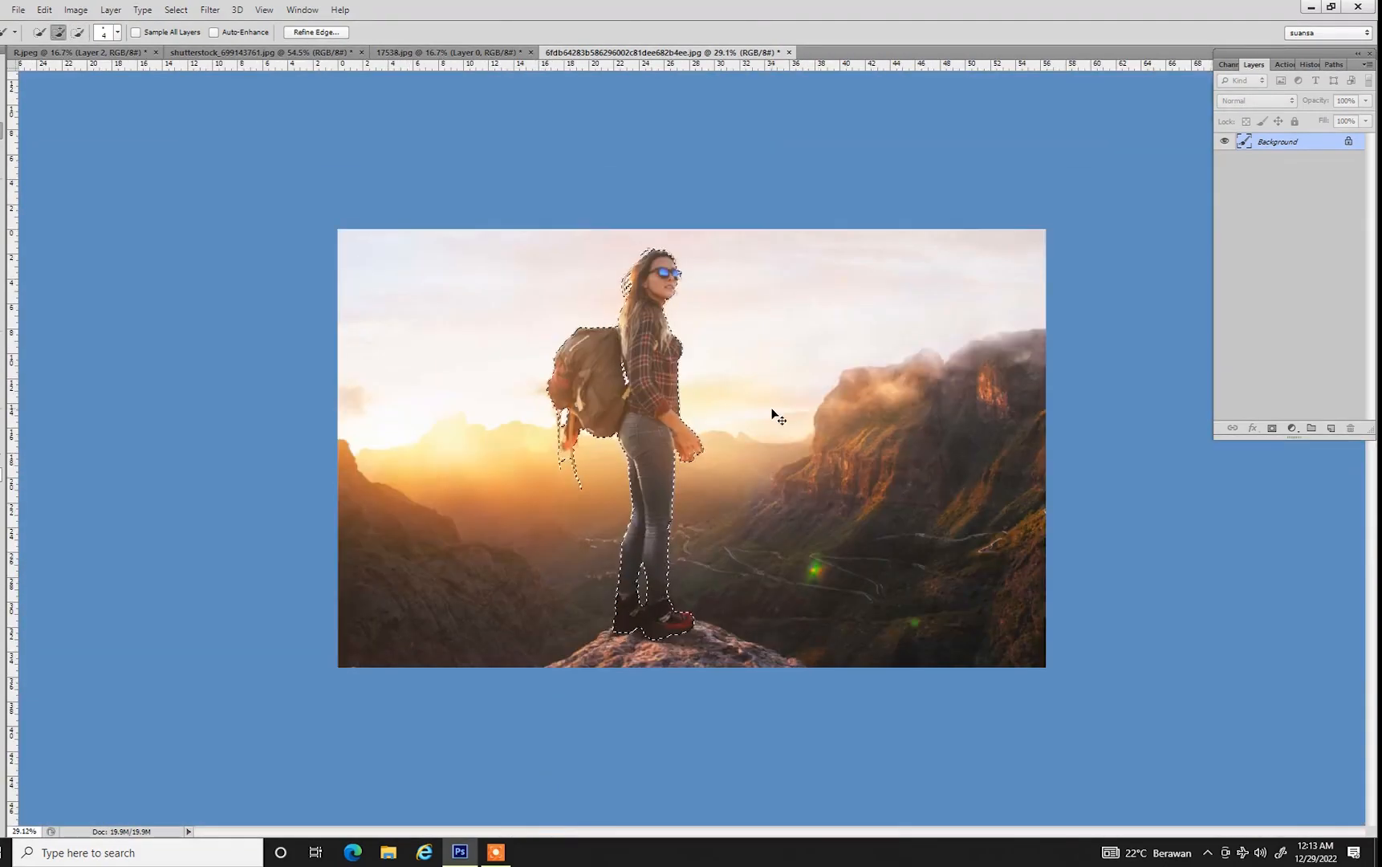
pyautogui.click(17, 10)
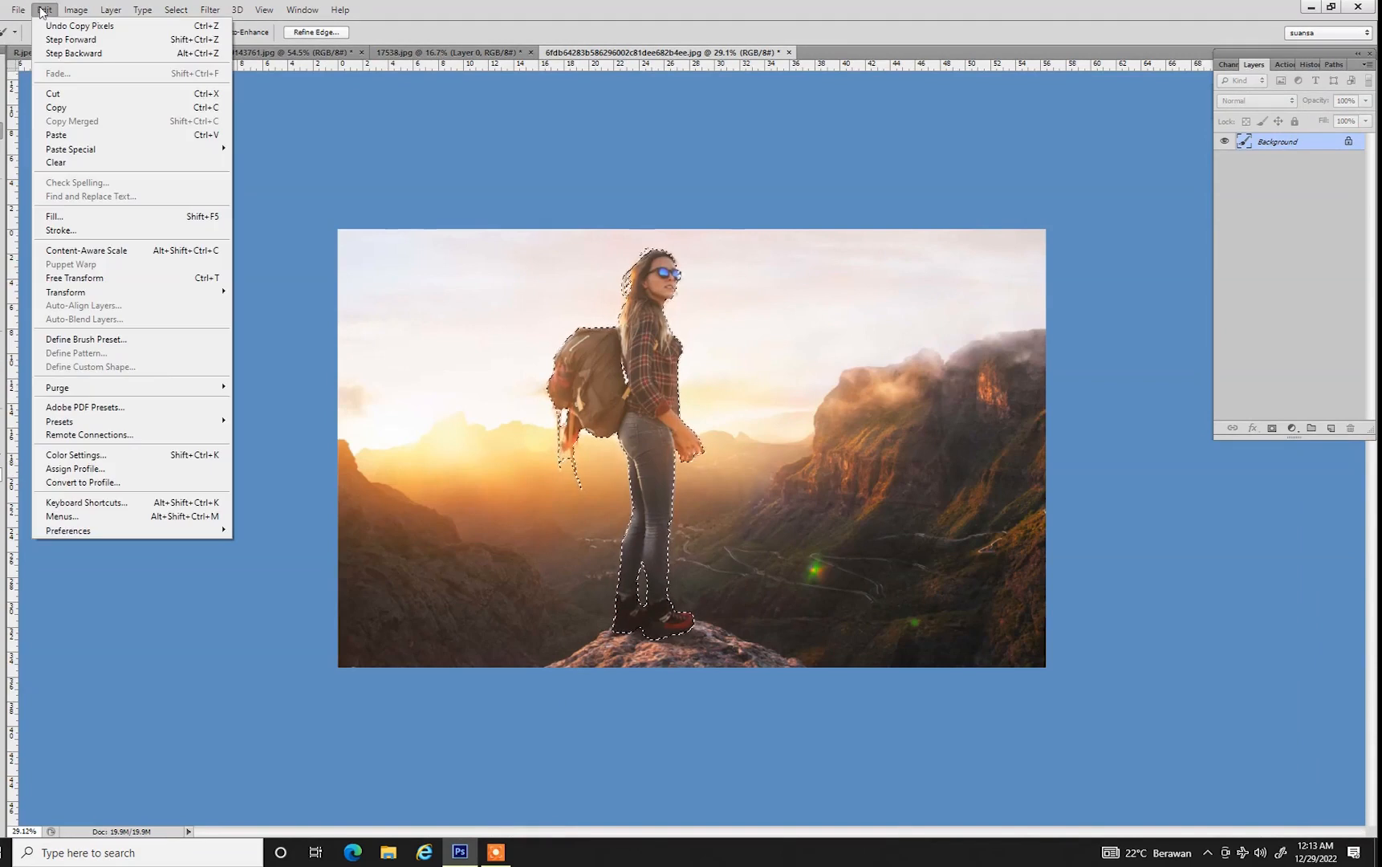
pyautogui.click(54, 108)
pyautogui.click(64, 52)
pyautogui.click(2, 112)
pyautogui.click(1290, 143)
pyautogui.hotkey('ctrl', 'v')
pyautogui.moveTo(714, 482); pyautogui.dragTo(706, 450)
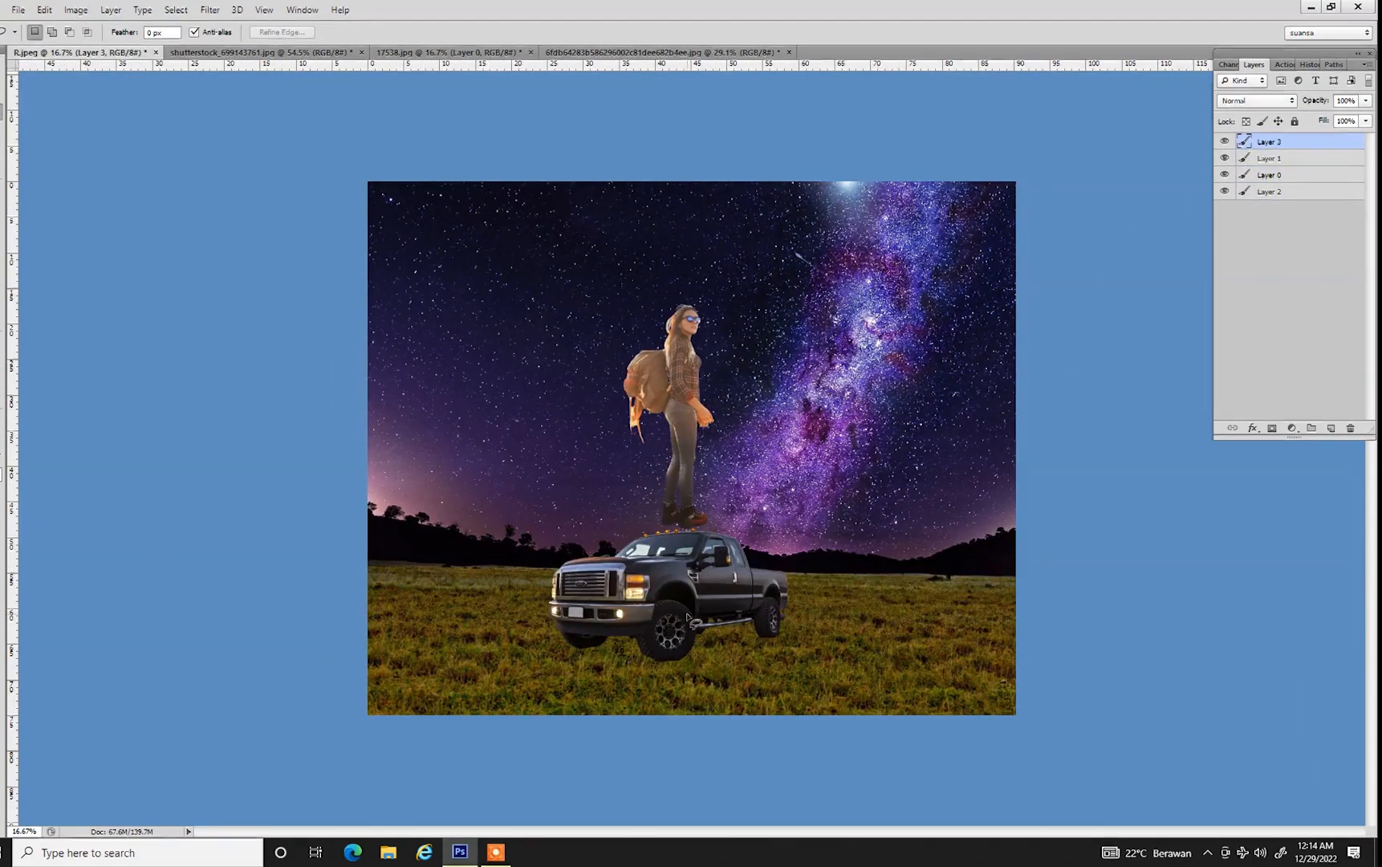
# Scale the truck layer up to about 119% and reposition it on the grass beneath the woman
pyautogui.click(1225, 174)
pyautogui.click(1225, 174)
pyautogui.click(1300, 175)
pyautogui.click(1224, 192)
pyautogui.click(1225, 192)
pyautogui.click(1300, 192)
pyautogui.click(1300, 158)
pyautogui.hotkey('ctrl', 't')
pyautogui.moveTo(784, 511); pyautogui.dragTo(813, 491)
pyautogui.moveTo(741, 578)
pyautogui.mouseDown()
pyautogui.moveTo(751, 560)
pyautogui.moveTo(739, 576)
pyautogui.mouseUp()
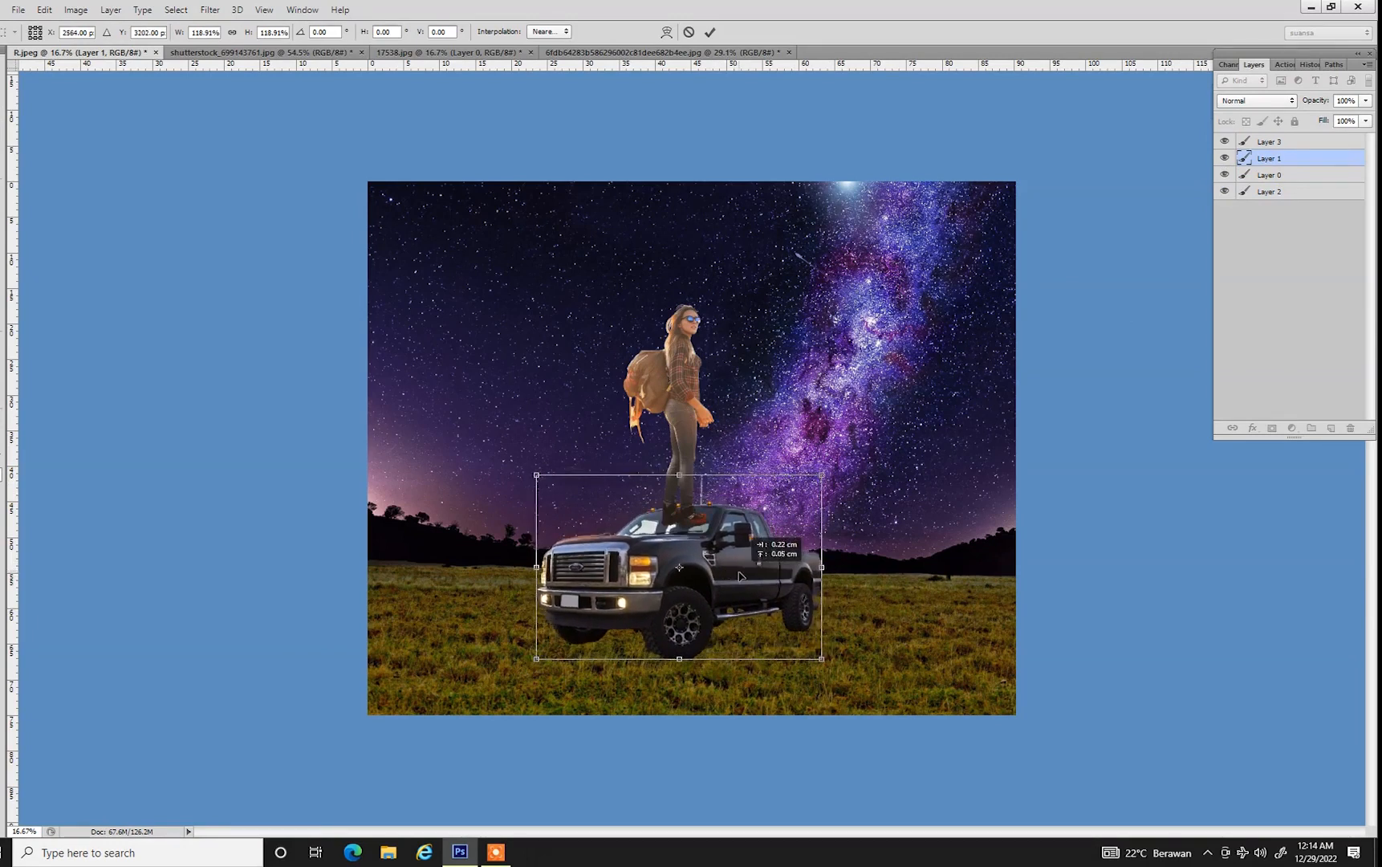
pyautogui.press('Return')
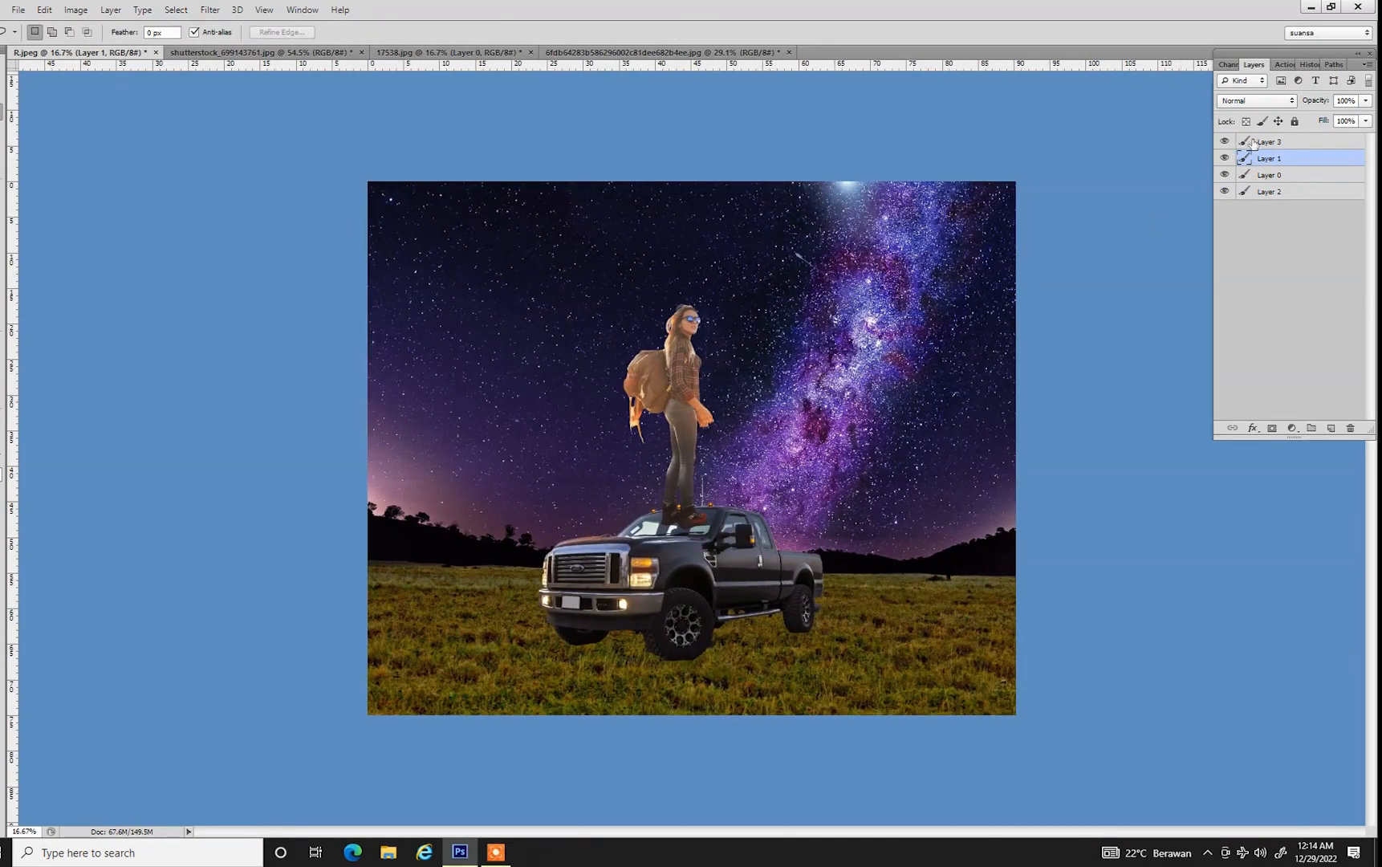
# Scale down the woman's layer and move her onto the truck's roof
pyautogui.click(1225, 143)
pyautogui.click(1224, 142)
pyautogui.click(1272, 142)
pyautogui.hotkey('ctrl', 't')
pyautogui.moveTo(716, 303); pyautogui.dragTo(706, 331)
pyautogui.moveTo(675, 432); pyautogui.dragTo(692, 448)
pyautogui.press('Return')
# Stack the woman's layer below the truck layer, scale her to about 71% and stand her behind the roof edge
pyautogui.click(1224, 192)
pyautogui.click(1225, 192)
pyautogui.moveTo(1280, 142); pyautogui.dragTo(1283, 166)
pyautogui.hotkey('ctrl', 't')
pyautogui.moveTo(726, 347); pyautogui.dragTo(699, 457)
pyautogui.hotkey('ctrl', '+')
pyautogui.hotkey('ctrl', '-')
pyautogui.hotkey('ctrl', '-')
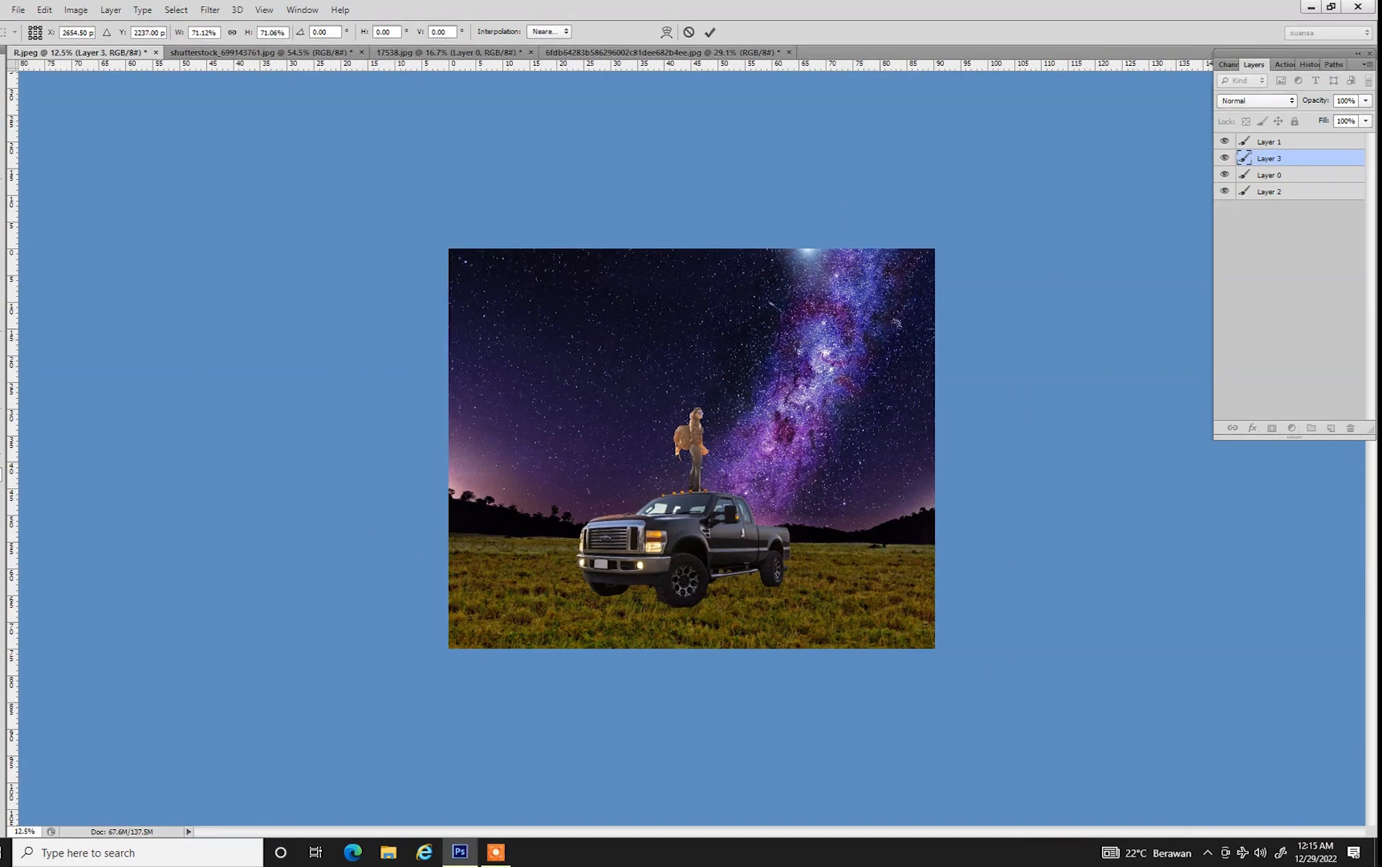
pyautogui.press('Return')
# Add a Curves adjustment layer directly above the night sky layer
pyautogui.press('l')
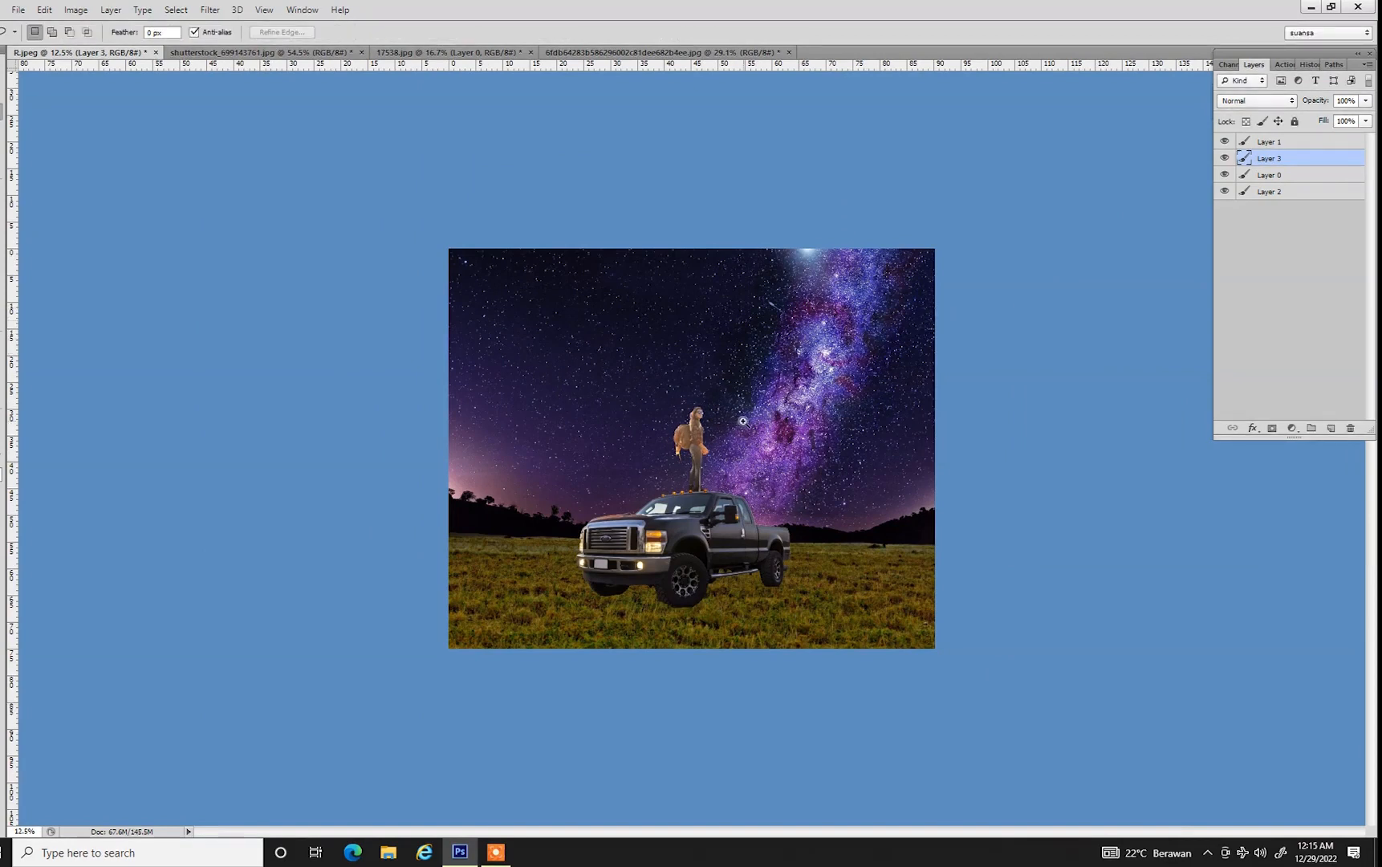
pyautogui.keyDown('ctrl'); pyautogui.click(793, 382); pyautogui.keyUp('ctrl')
pyautogui.keyDown('alt'); pyautogui.click(794, 381); pyautogui.keyUp('alt')
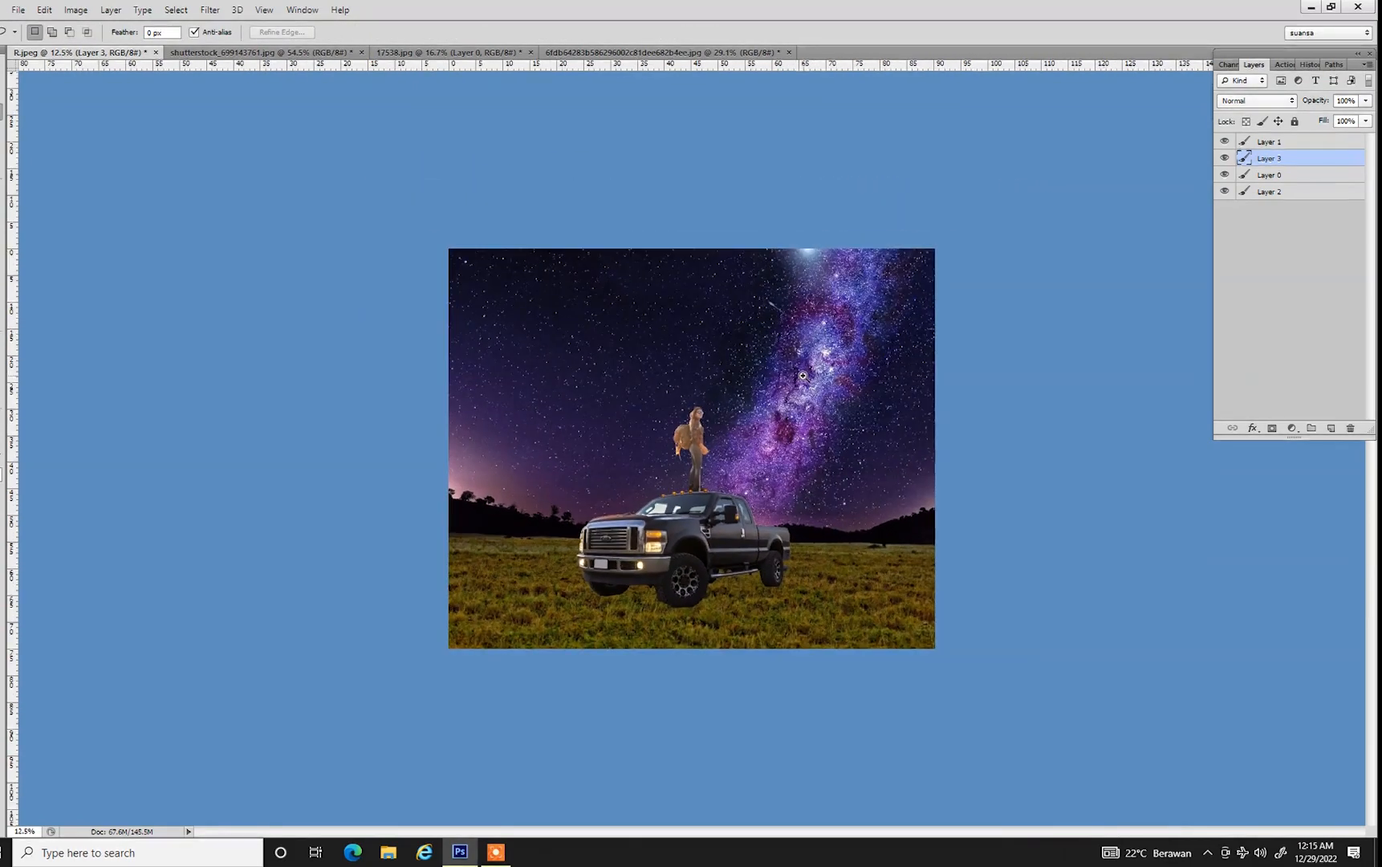
pyautogui.click(1224, 142)
pyautogui.click(1224, 142)
pyautogui.click(1270, 192)
pyautogui.click(1224, 192)
pyautogui.click(1223, 191)
pyautogui.click(1267, 432)
pyautogui.click(1140, 541)
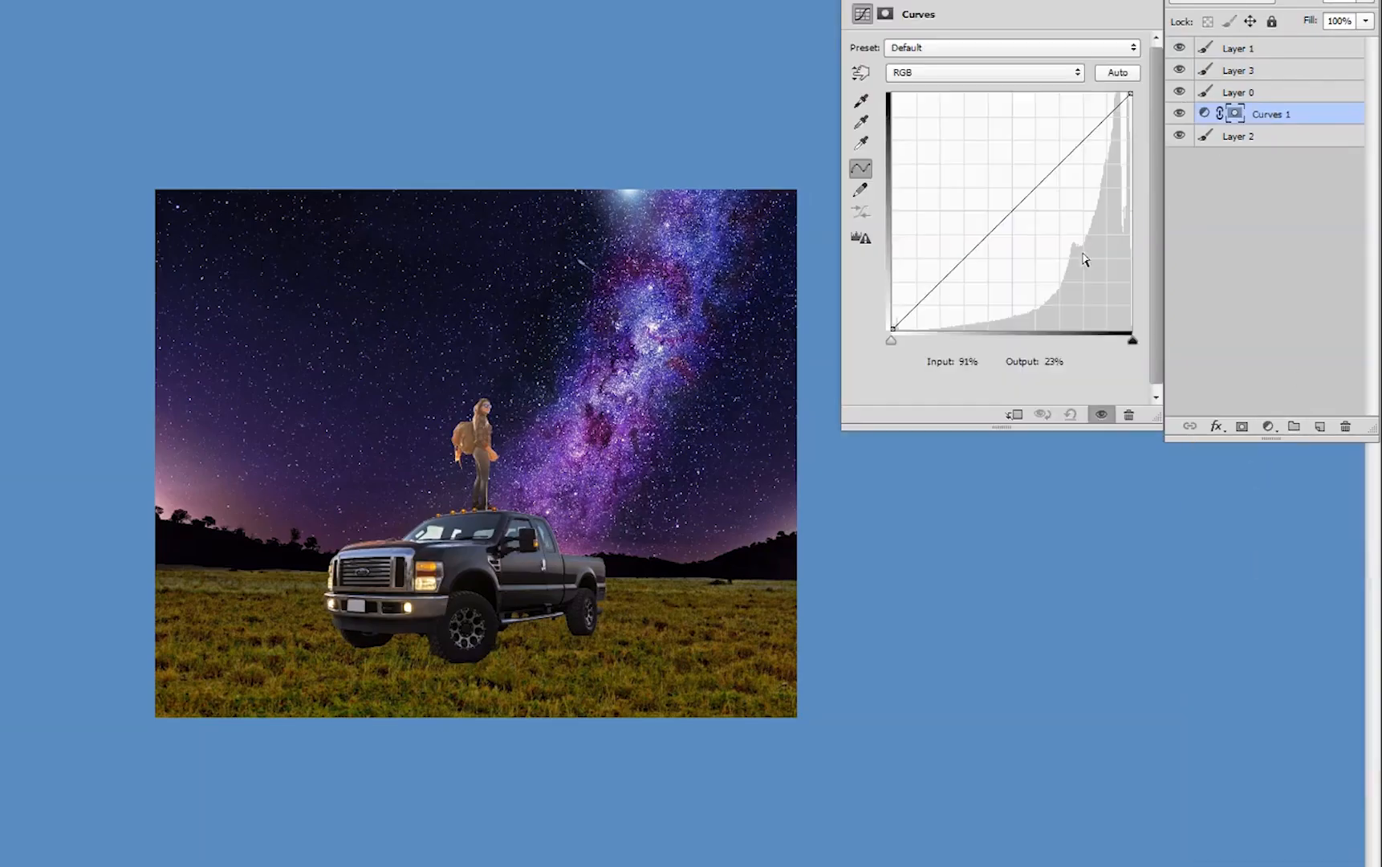
# Reshape the sky's curves channel by channel to shift its purple tones toward blue, and compare with the adjustment hidden
pyautogui.click(1004, 73)
pyautogui.click(1003, 90)
pyautogui.moveTo(999, 215); pyautogui.dragTo(1063, 154)
pyautogui.click(984, 73)
pyautogui.click(963, 57)
pyautogui.click(993, 74)
pyautogui.click(993, 104)
pyautogui.moveTo(947, 255); pyautogui.dragTo(942, 255)
pyautogui.click(966, 78)
pyautogui.click(967, 120)
pyautogui.moveTo(1003, 215); pyautogui.dragTo(944, 259)
pyautogui.click(984, 73)
pyautogui.click(963, 108)
pyautogui.click(1148, 2)
pyautogui.click(1178, 114)
pyautogui.click(1178, 114)
# Load the grass layer's outline as a selection and add a masked Curves adjustment layer above it
pyautogui.click(1179, 93)
pyautogui.click(1179, 92)
pyautogui.click(1264, 92)
pyautogui.click(1272, 429)
pyautogui.click(1242, 137)
pyautogui.keyDown('ctrl'); pyautogui.click(1206, 93); pyautogui.keyUp('ctrl')
pyautogui.click(1268, 428)
pyautogui.click(1240, 558)
# Bend the grass adjustment's green curve to remove the green tint and its blue curve to about input 57, output 42
pyautogui.click(983, 73)
pyautogui.click(963, 118)
pyautogui.moveTo(1032, 198); pyautogui.dragTo(1009, 253)
pyautogui.click(984, 74)
pyautogui.click(941, 136)
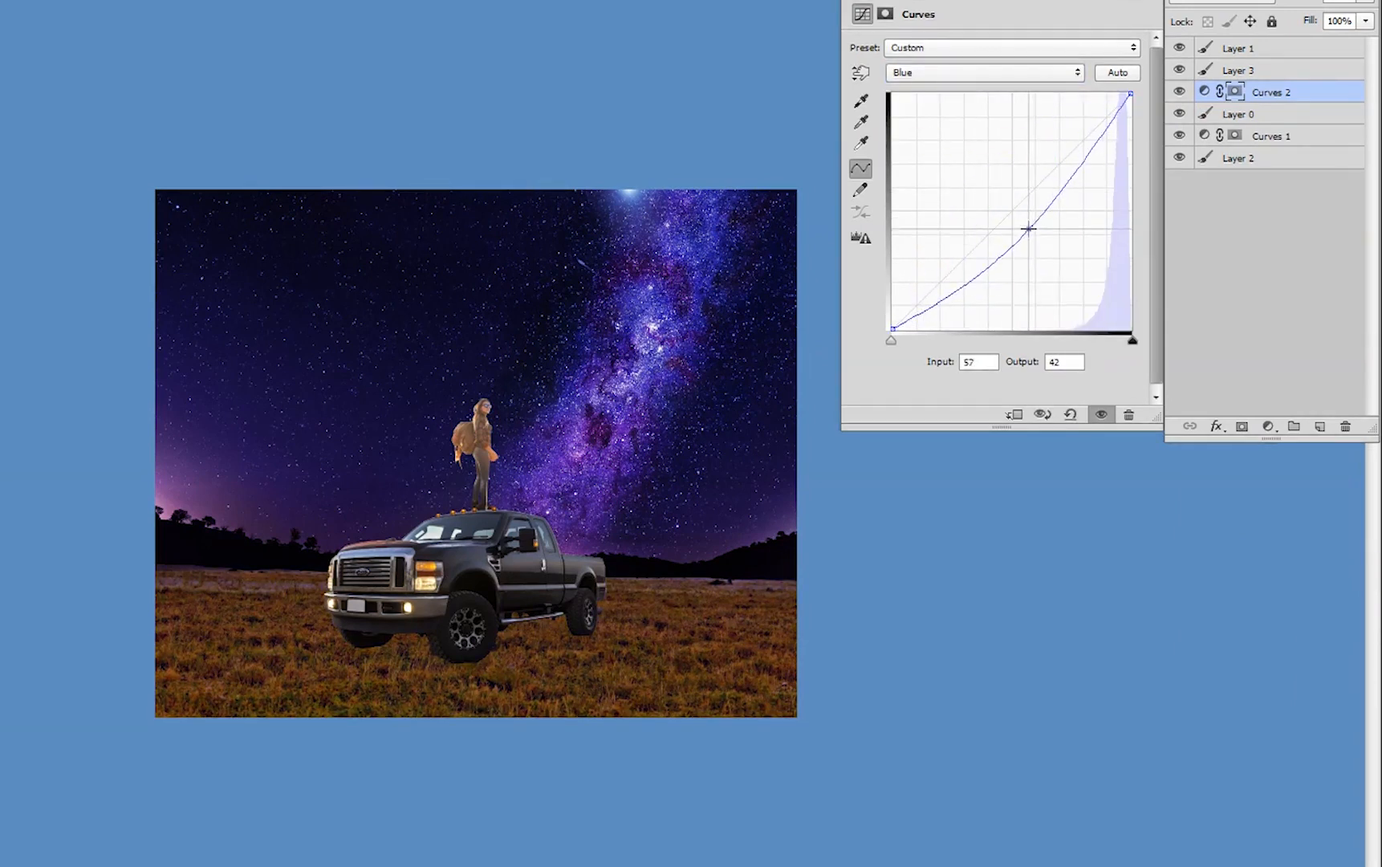
# Rework the grass adjustment's channel curves toward dark purple, adding a second blue point at about input 45, output 15
pyautogui.click(984, 73)
pyautogui.click(987, 99)
pyautogui.click(984, 73)
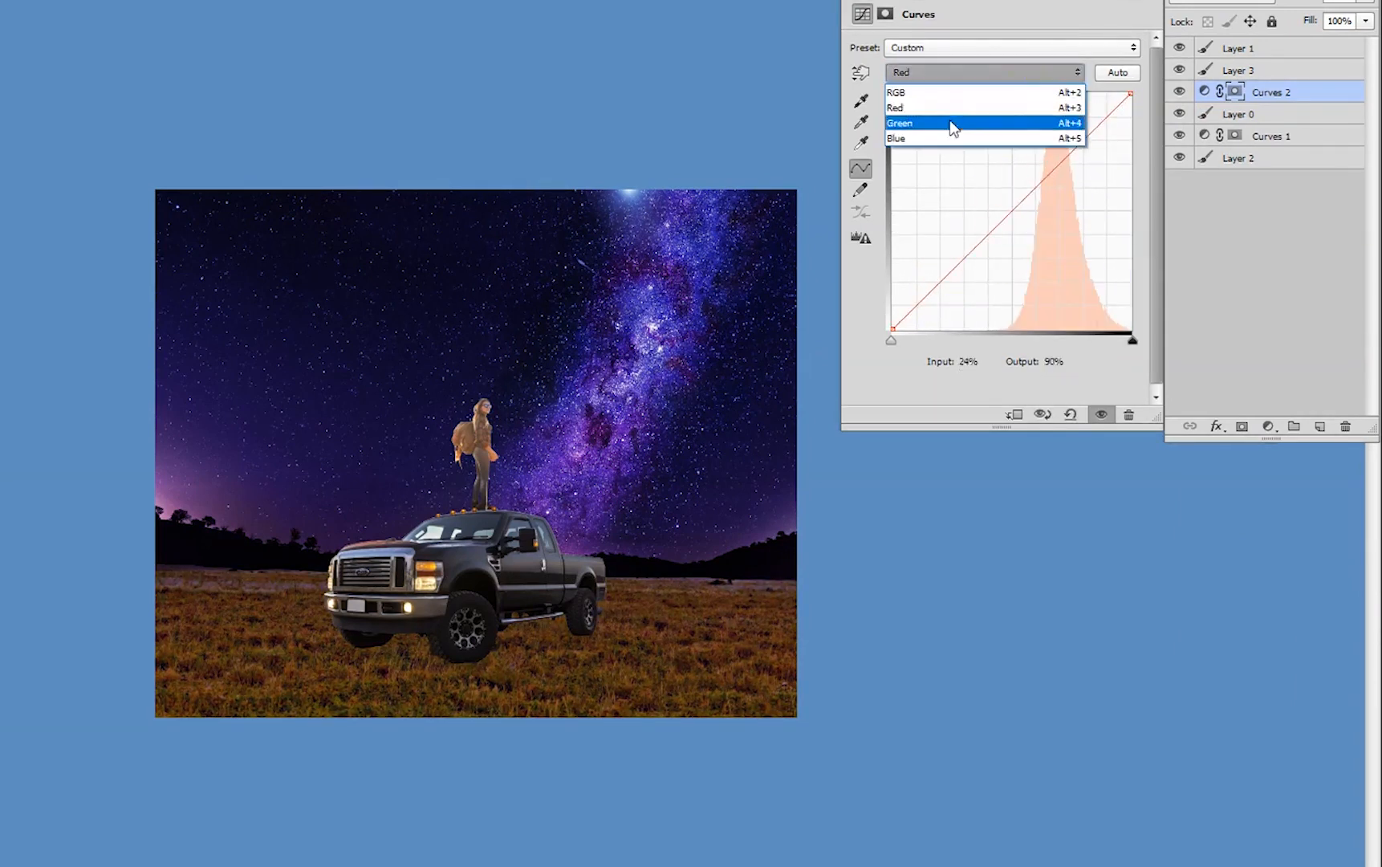
pyautogui.click(963, 120)
pyautogui.click(983, 74)
pyautogui.click(987, 100)
pyautogui.moveTo(981, 213); pyautogui.dragTo(1036, 269)
pyautogui.click(987, 120)
pyautogui.click(984, 73)
pyautogui.click(987, 140)
pyautogui.click(1067, 226)
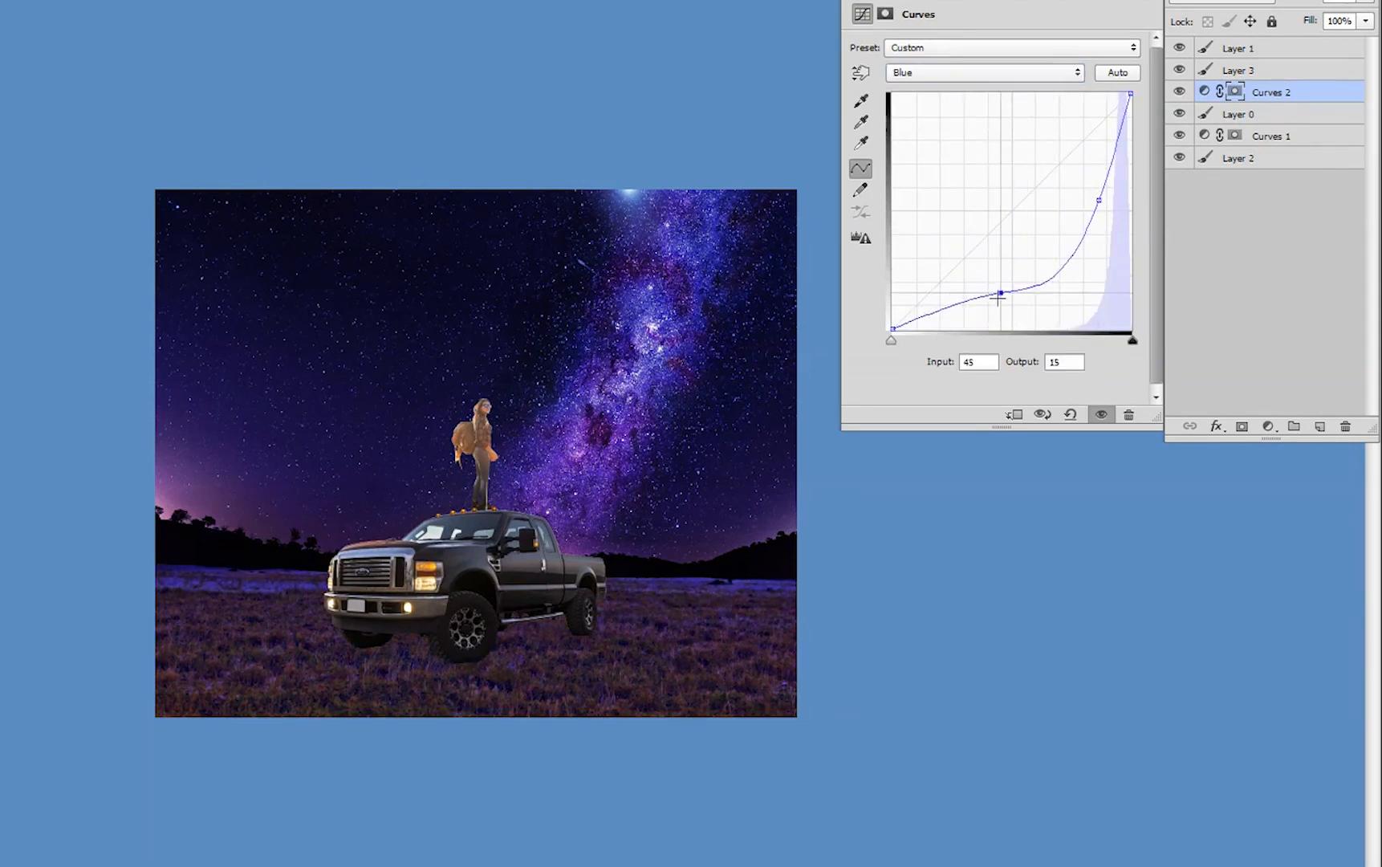
# Bend the grass adjustment's red curve to about input 22, output 37, and compare the grass with the adjustment hidden
pyautogui.click(984, 73)
pyautogui.click(963, 103)
pyautogui.moveTo(944, 226); pyautogui.dragTo(946, 244)
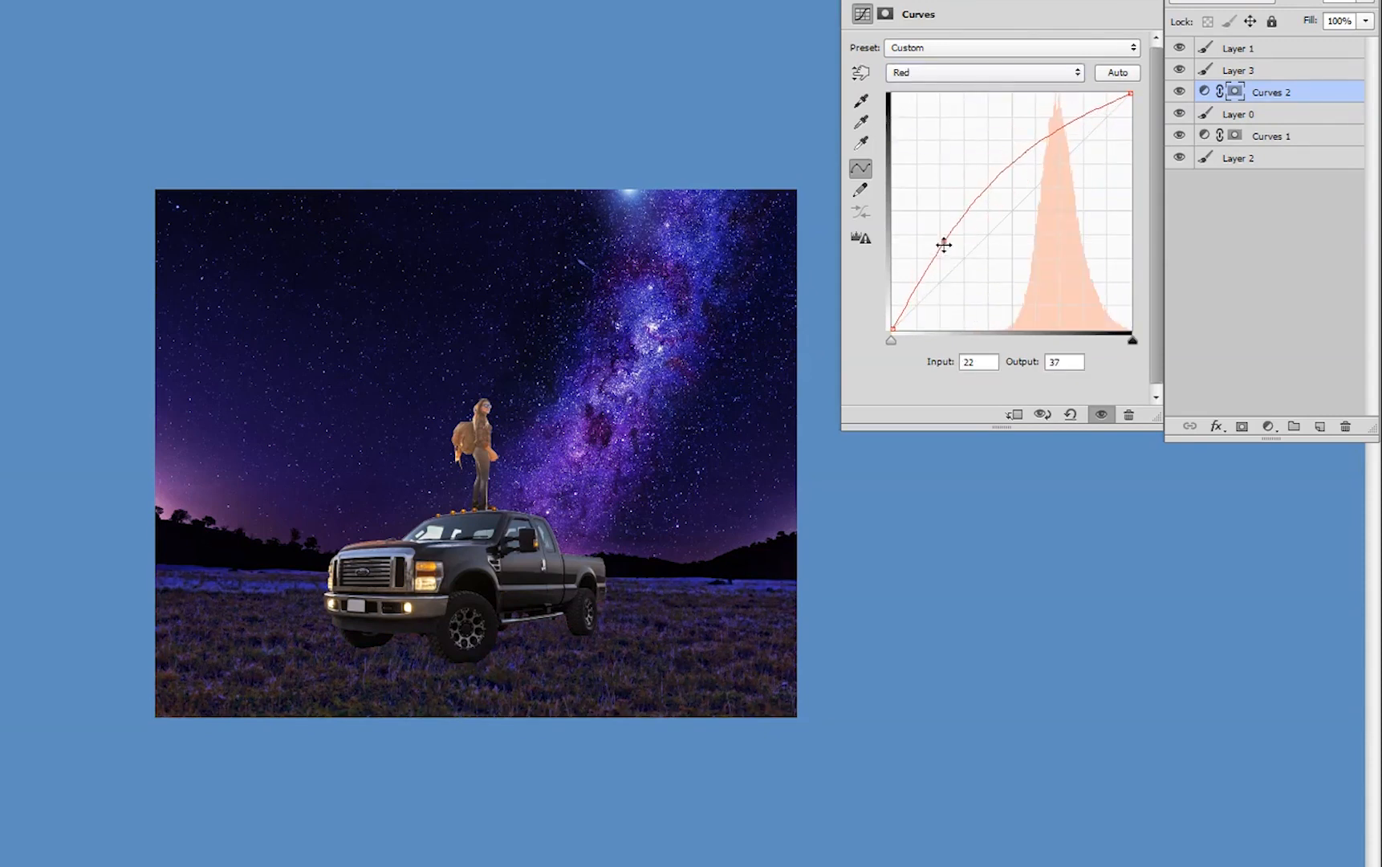
pyautogui.click(1017, 5)
pyautogui.click(1180, 91)
pyautogui.click(1179, 91)
# Load the woman's layer outline as a selection and add a Curves adjustment layer masked to her
pyautogui.click(1208, 71)
pyautogui.click(1180, 70)
pyautogui.click(1180, 70)
pyautogui.click(1268, 427)
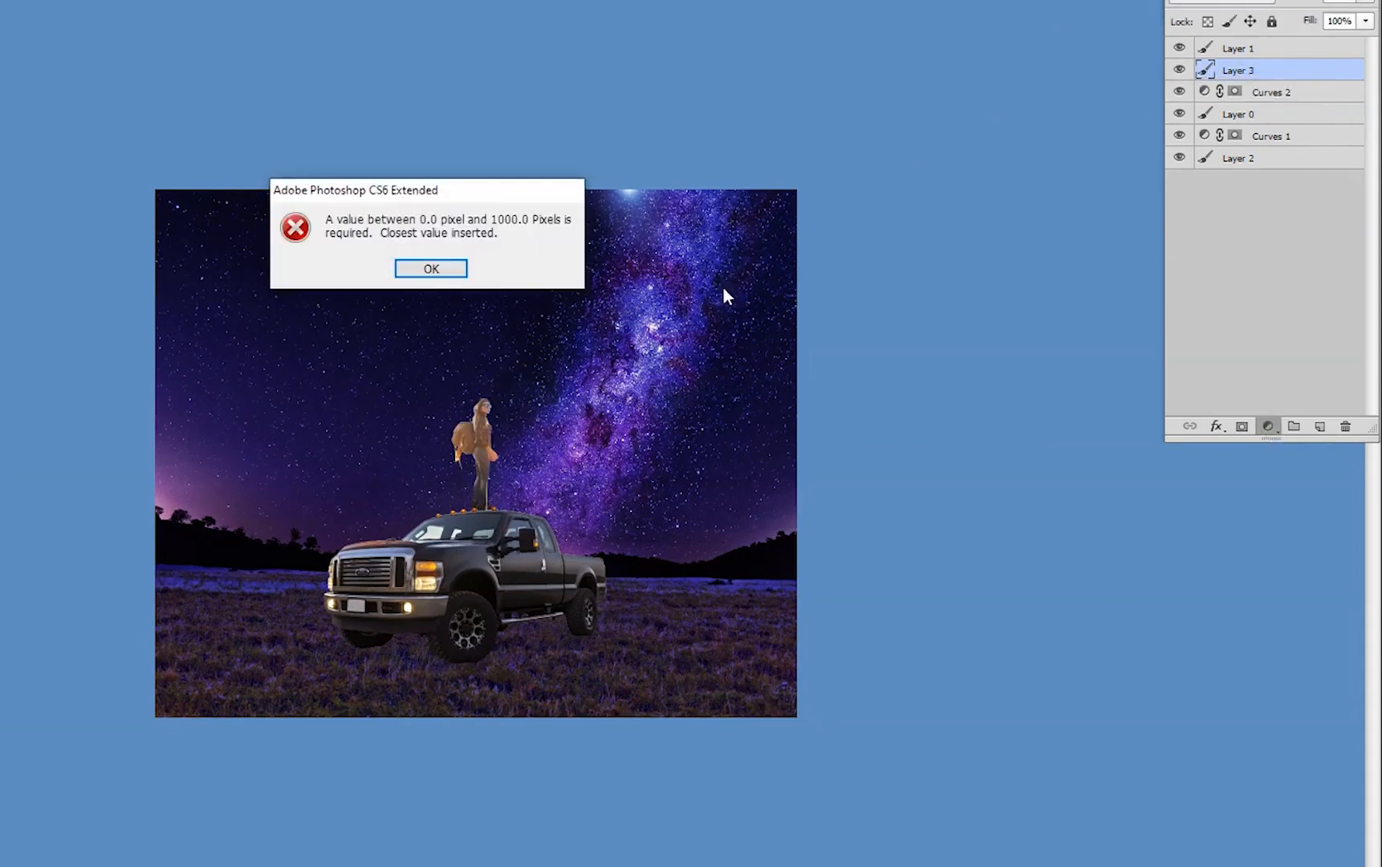
pyautogui.click(431, 268)
pyautogui.keyDown('ctrl'); pyautogui.click(1205, 71); pyautogui.keyUp('ctrl')
pyautogui.doubleClick(1205, 70)
pyautogui.click(1342, 85)
pyautogui.click(1207, 71)
pyautogui.click(944, 252)
pyautogui.hotkey('ctrl', 'd')
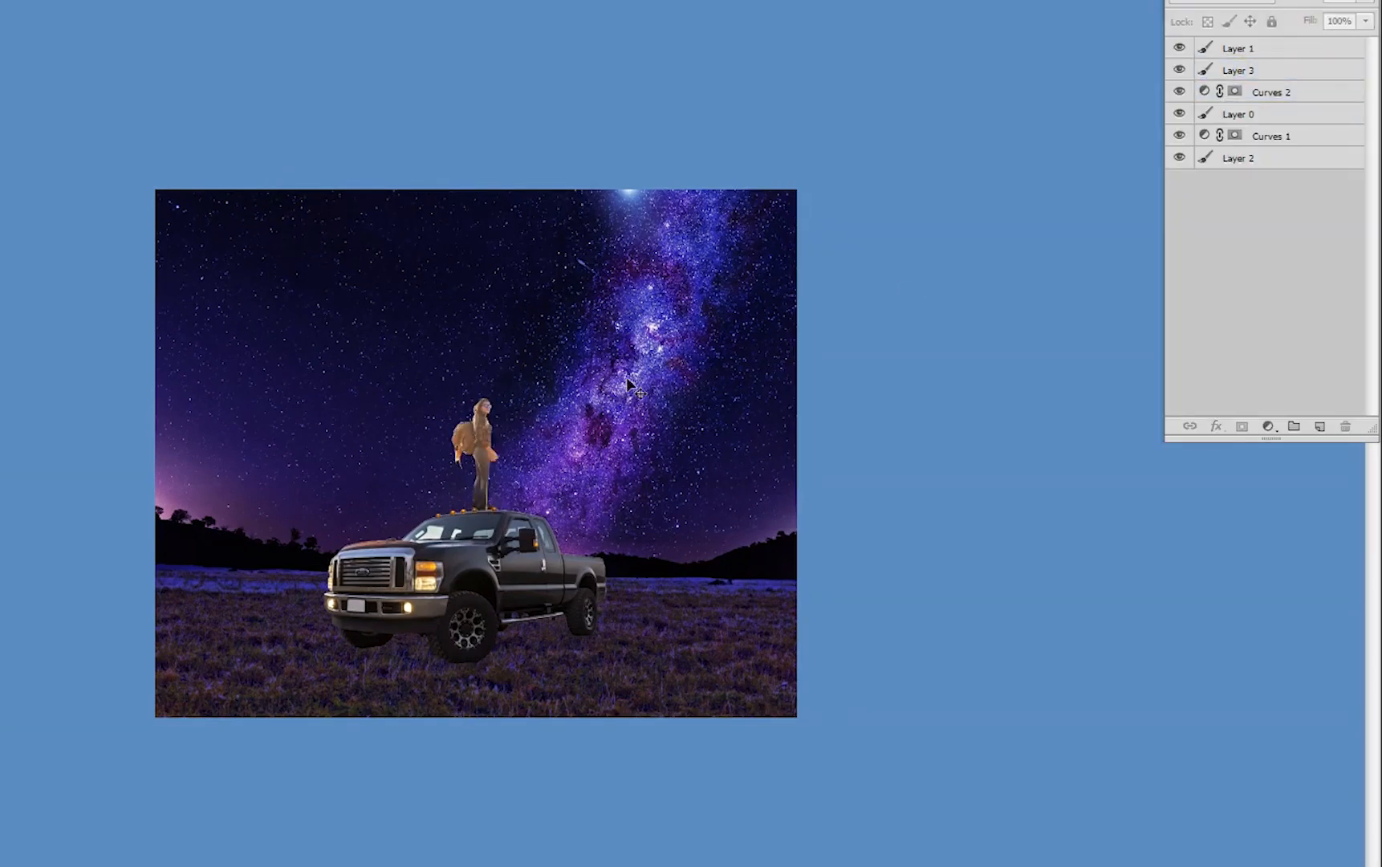
pyautogui.click(1268, 426)
pyautogui.click(1212, 559)
# Reshape the woman's red, green and blue curves to shift her warm tones toward the sky's purple
pyautogui.click(995, 74)
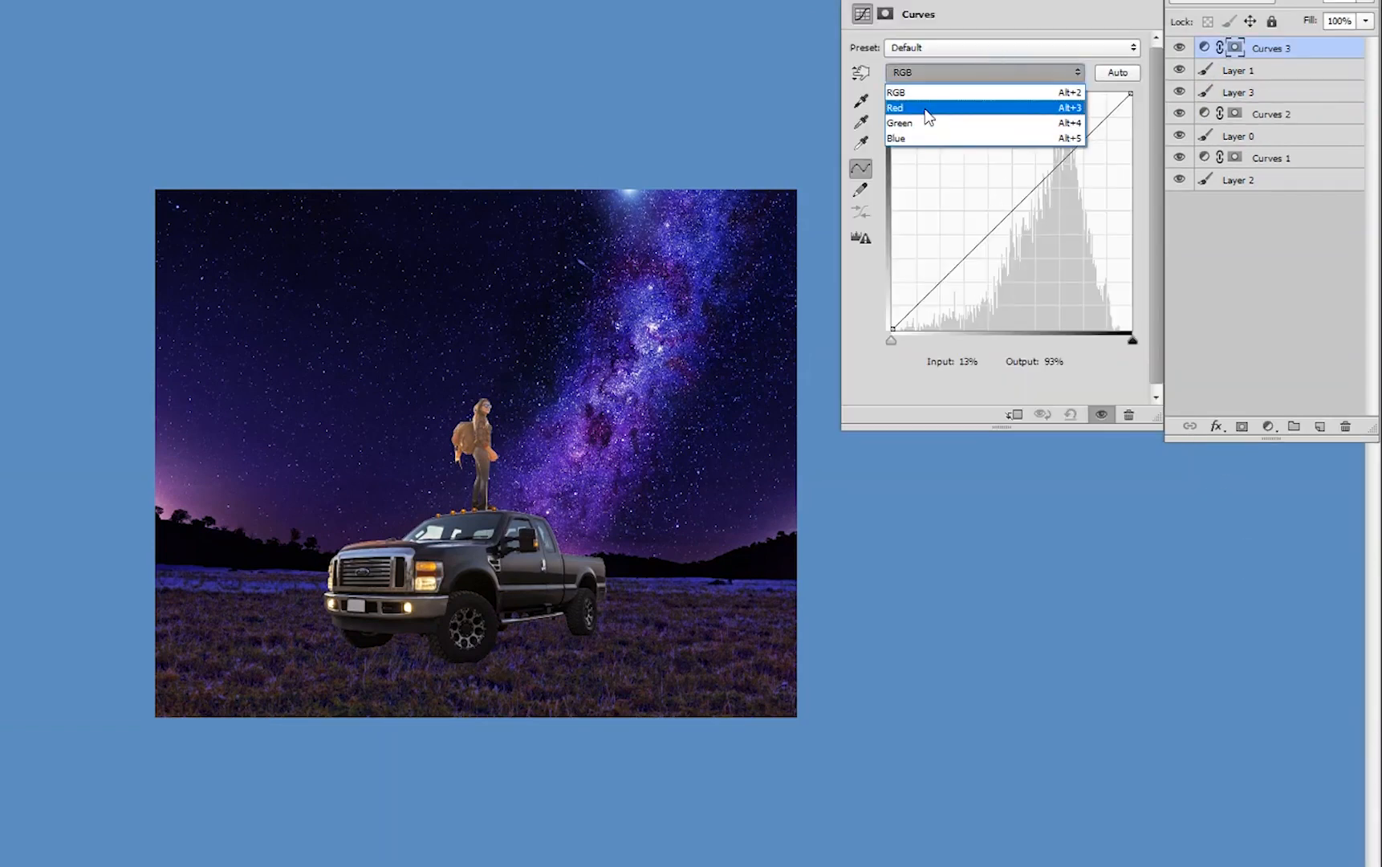
pyautogui.click(927, 113)
pyautogui.moveTo(999, 222)
pyautogui.mouseDown()
pyautogui.moveTo(959, 200)
pyautogui.moveTo(959, 217)
pyautogui.moveTo(978, 196)
pyautogui.moveTo(1017, 252)
pyautogui.moveTo(1006, 239)
pyautogui.mouseUp()
pyautogui.hotkey('alt', '4')
pyautogui.hotkey('alt', '5')
pyautogui.click(1131, 2)
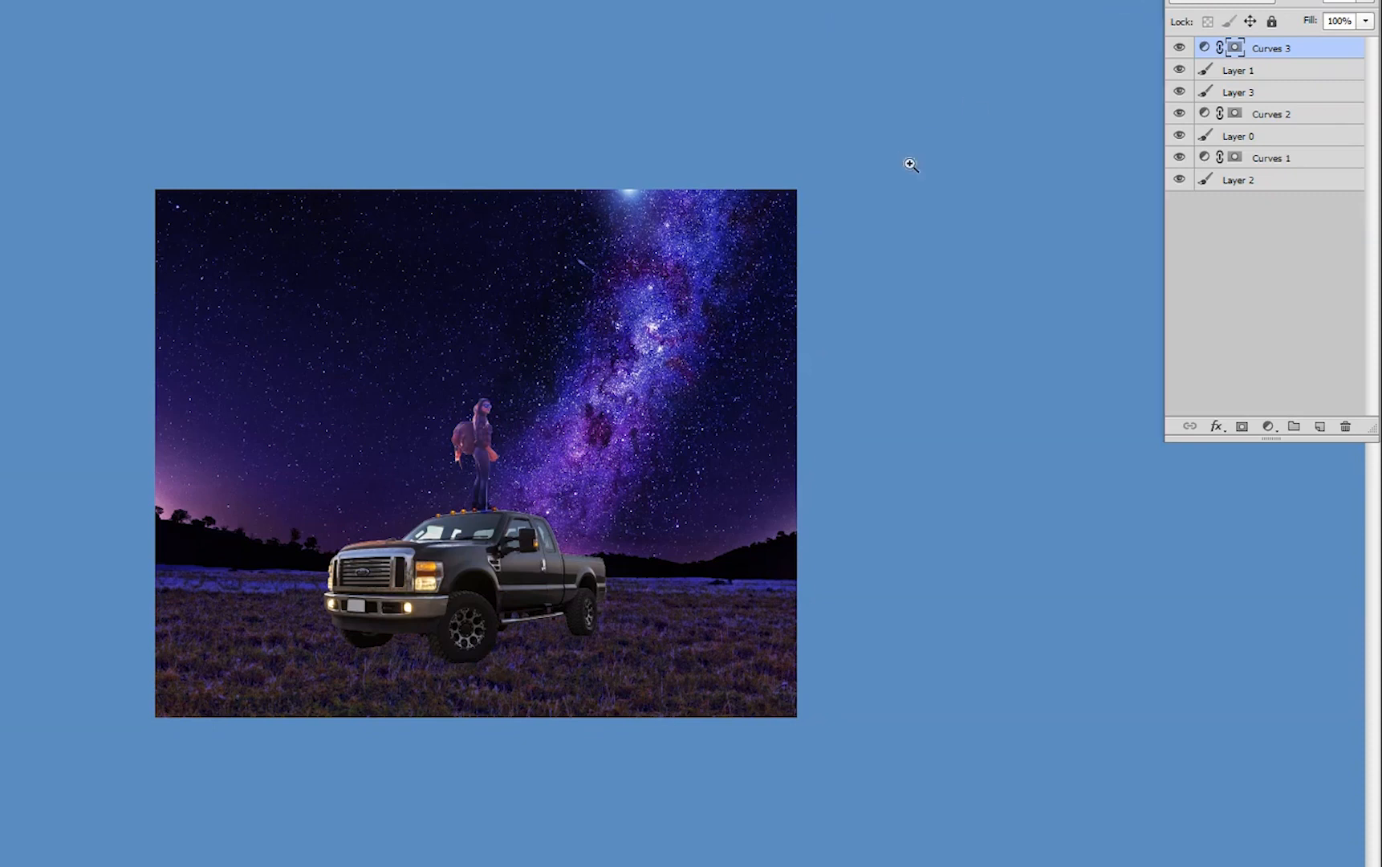
# Compare the woman with and without her colour correction, and stack her Curves adjustment below the truck layer
pyautogui.hotkey('ctrl', '+')
pyautogui.hotkey('ctrl', '+')
pyautogui.click(1173, 69)
pyautogui.click(1174, 70)
pyautogui.click(1179, 47)
pyautogui.click(1179, 47)
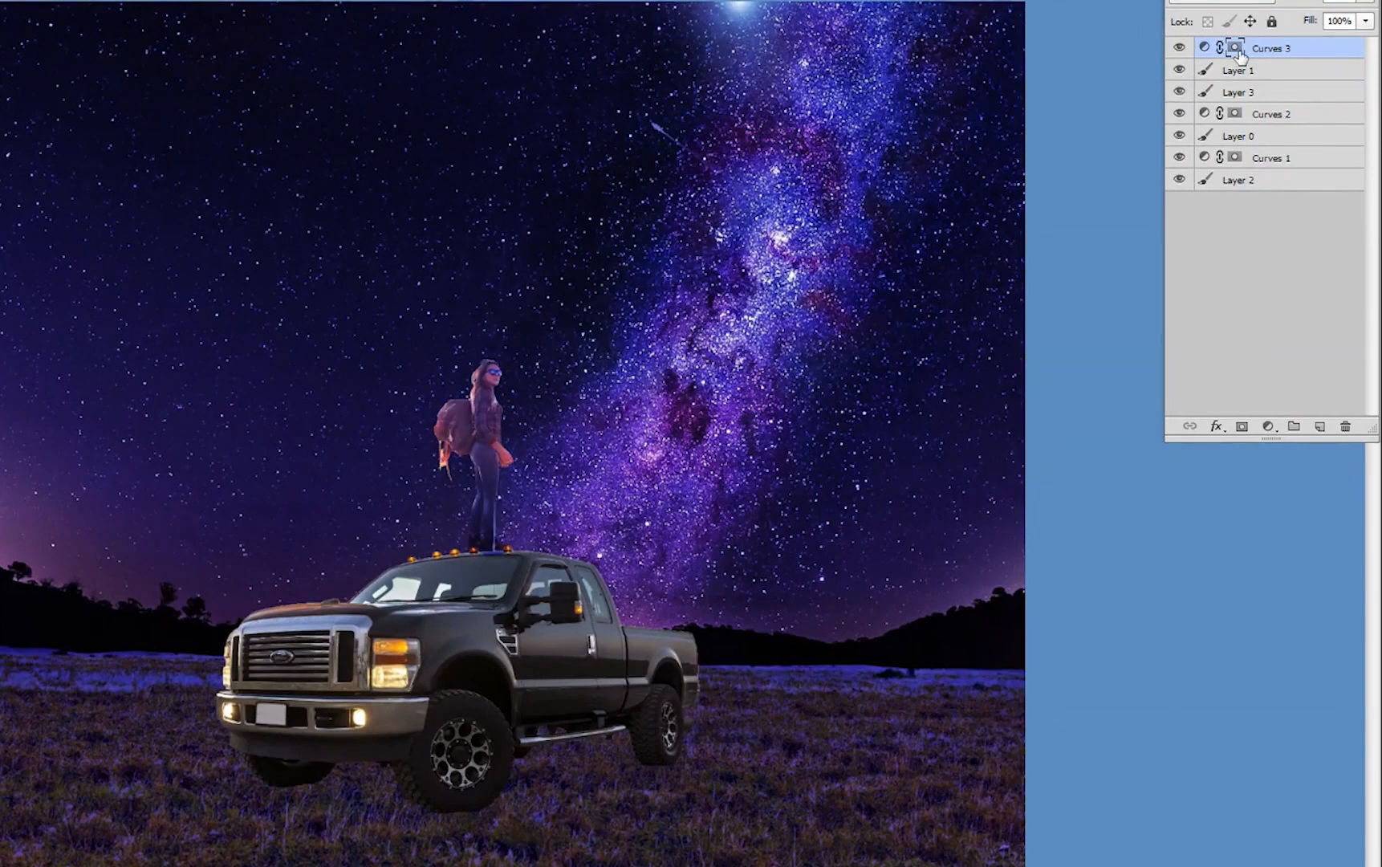
pyautogui.keyDown('ctrl'); pyautogui.click(1203, 53); pyautogui.keyUp('ctrl')
# Lasso the stray vertical line in front of the woman's legs on the truck layer and delete it
pyautogui.hotkey('ctrl', '+')
pyautogui.hotkey('ctrl', '+')
pyautogui.hotkey('ctrl', '+')
pyautogui.moveTo(541, 406); pyautogui.dragTo(506, 596)
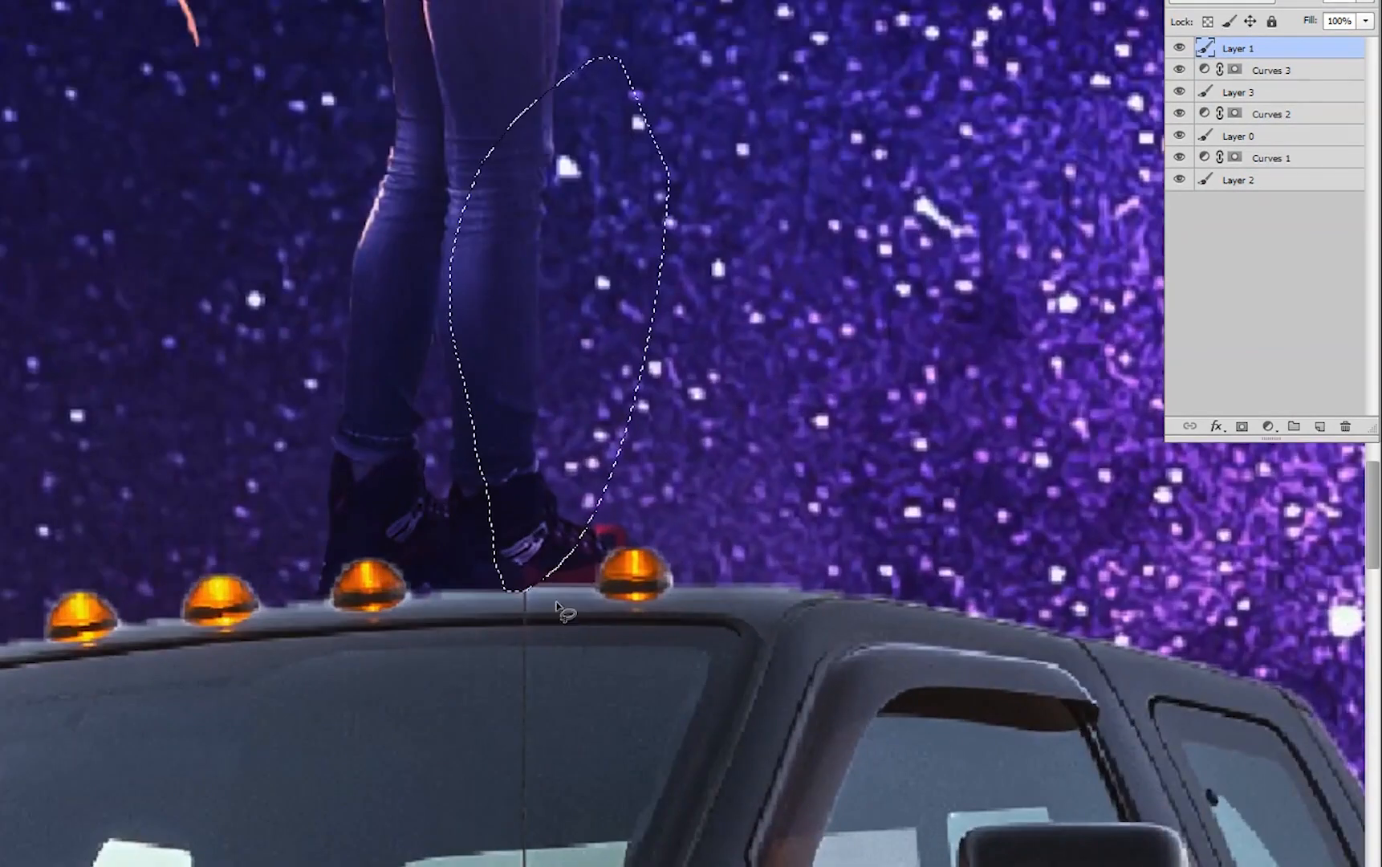
pyautogui.press('Delete')
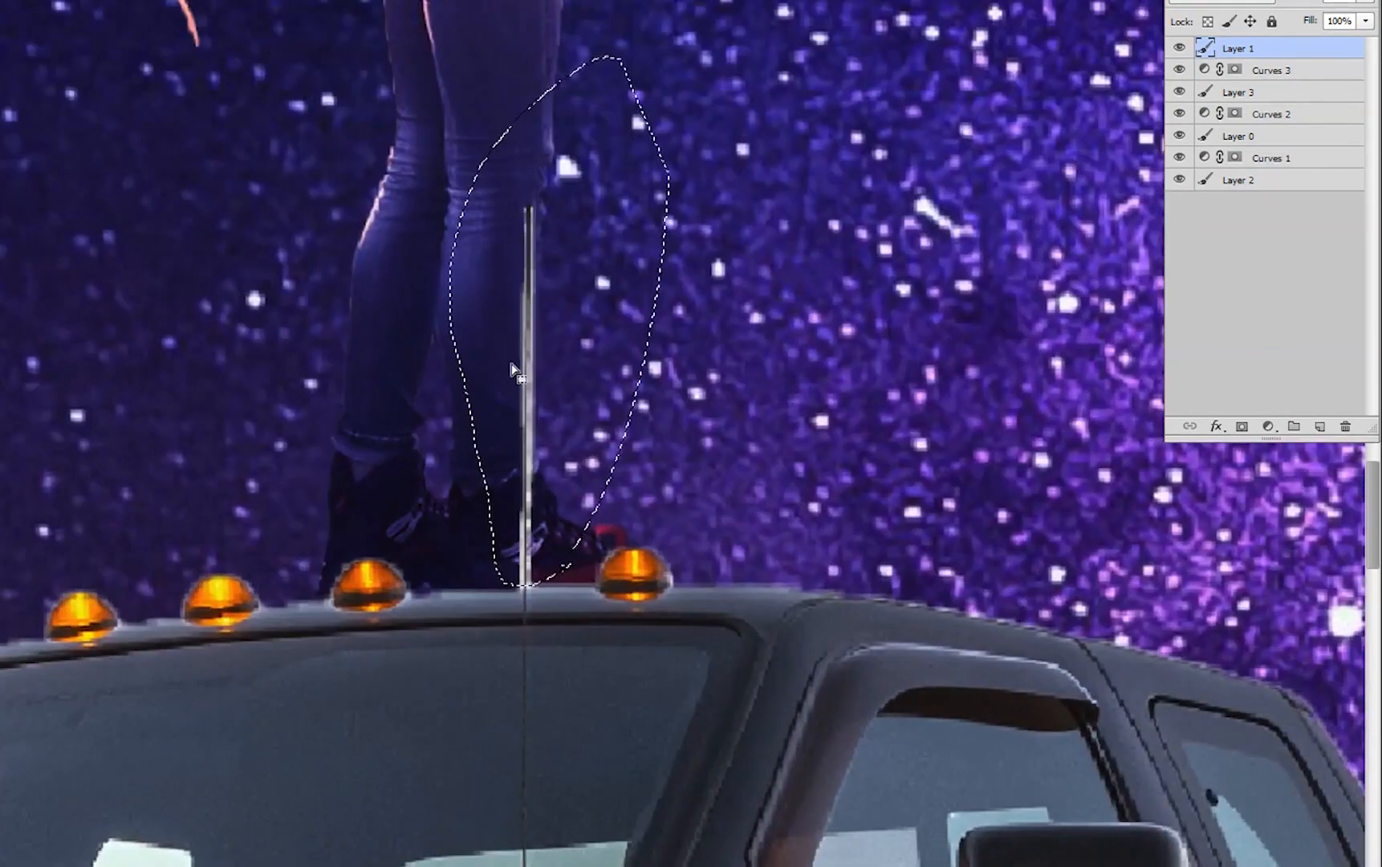
pyautogui.hotkey('ctrl', '-')
pyautogui.hotkey('ctrl', '-')
pyautogui.hotkey('ctrl', '-')
pyautogui.hotkey('ctrl', '-')
# Add a Curves adjustment layer masked to the truck and bend its green curve to reduce the green tones
pyautogui.click(1269, 426)
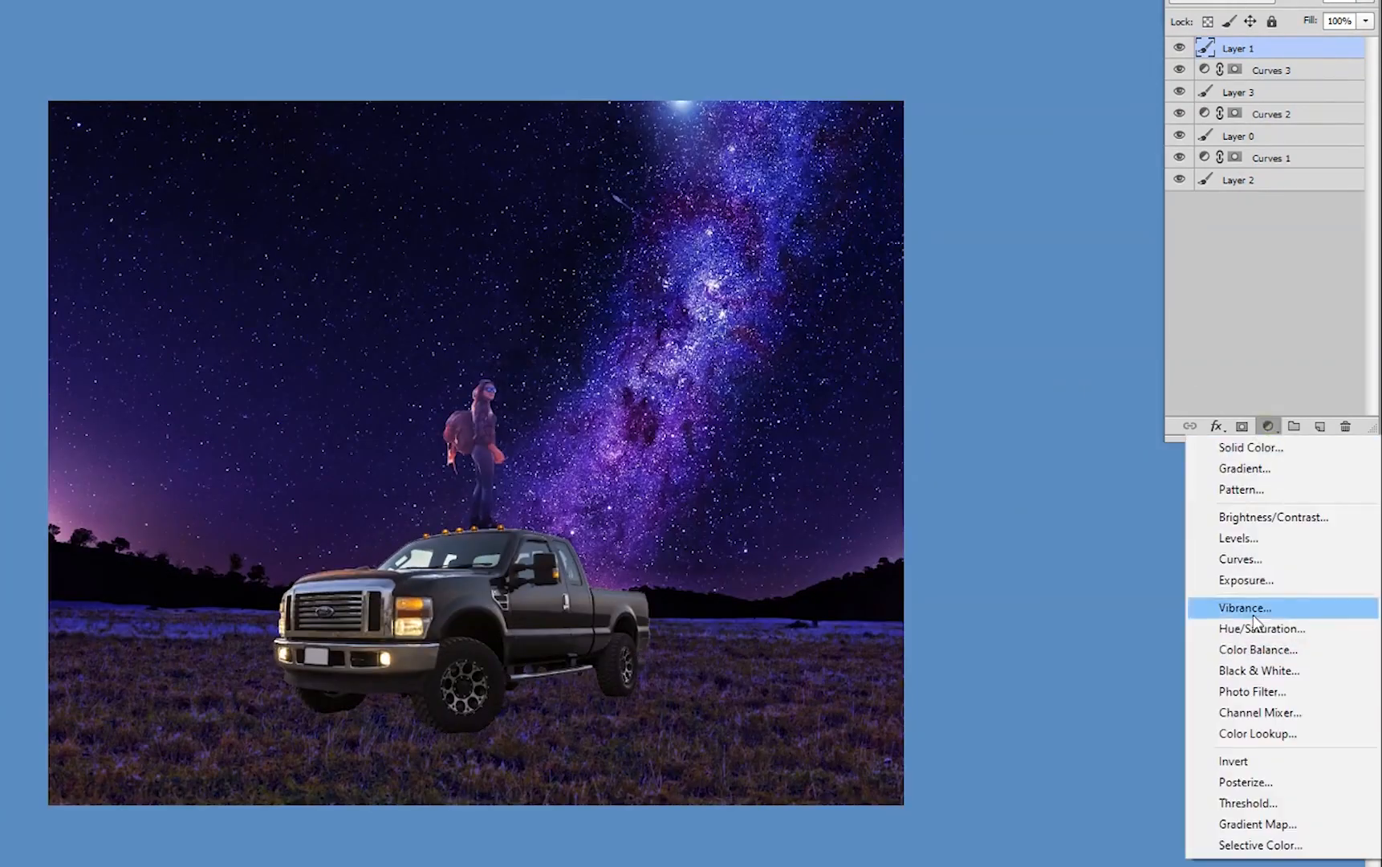
pyautogui.click(1240, 559)
pyautogui.click(985, 72)
pyautogui.click(923, 122)
pyautogui.moveTo(995, 228); pyautogui.dragTo(972, 211)
pyautogui.hotkey('ctrl', '-')
# Bend the truck's blue curve to about input 49, output 40, and its red curve to about input 40, output 45
pyautogui.click(985, 72)
pyautogui.click(923, 141)
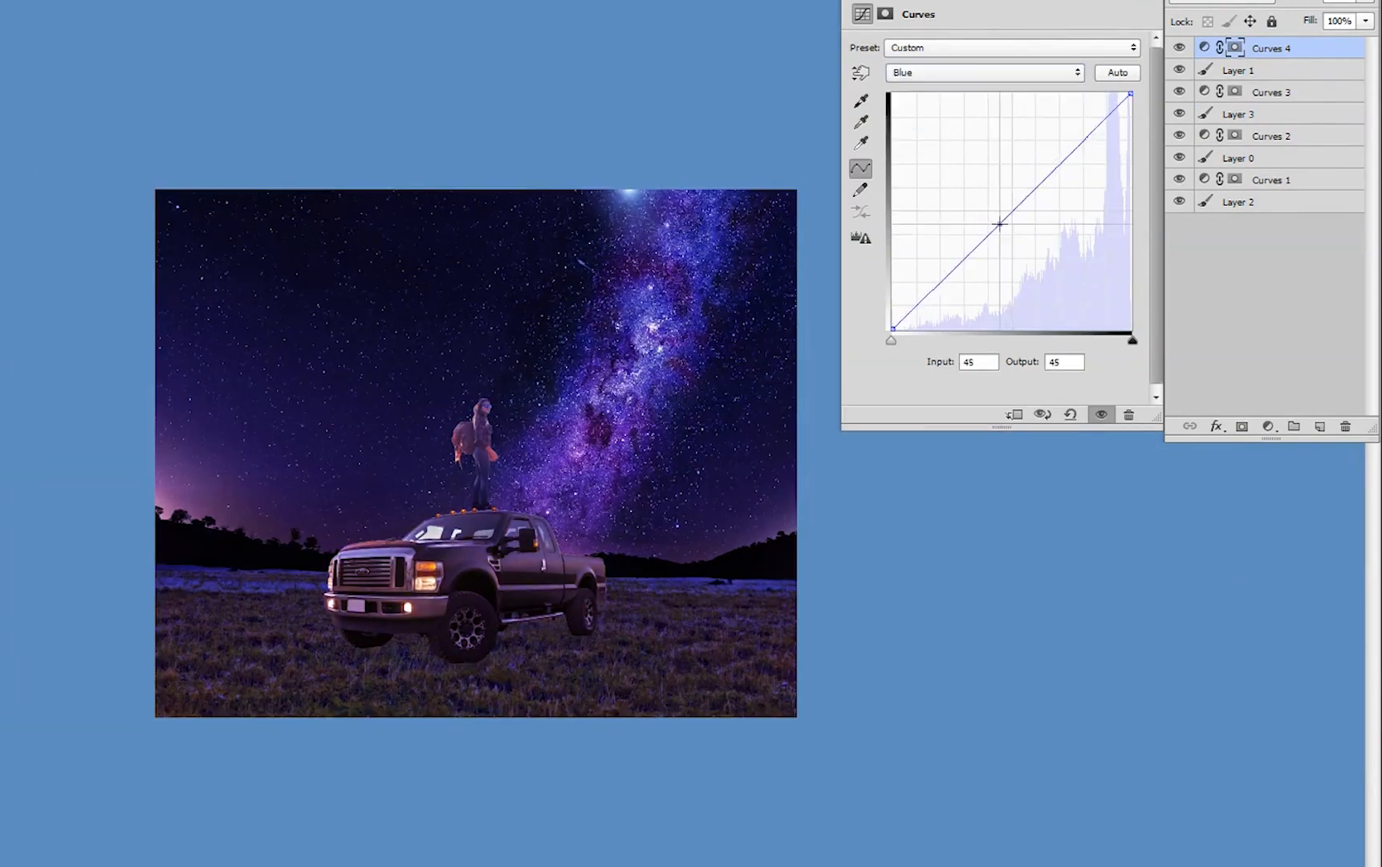
pyautogui.moveTo(1000, 224); pyautogui.dragTo(1008, 234)
pyautogui.hotkey('ctrl', '+')
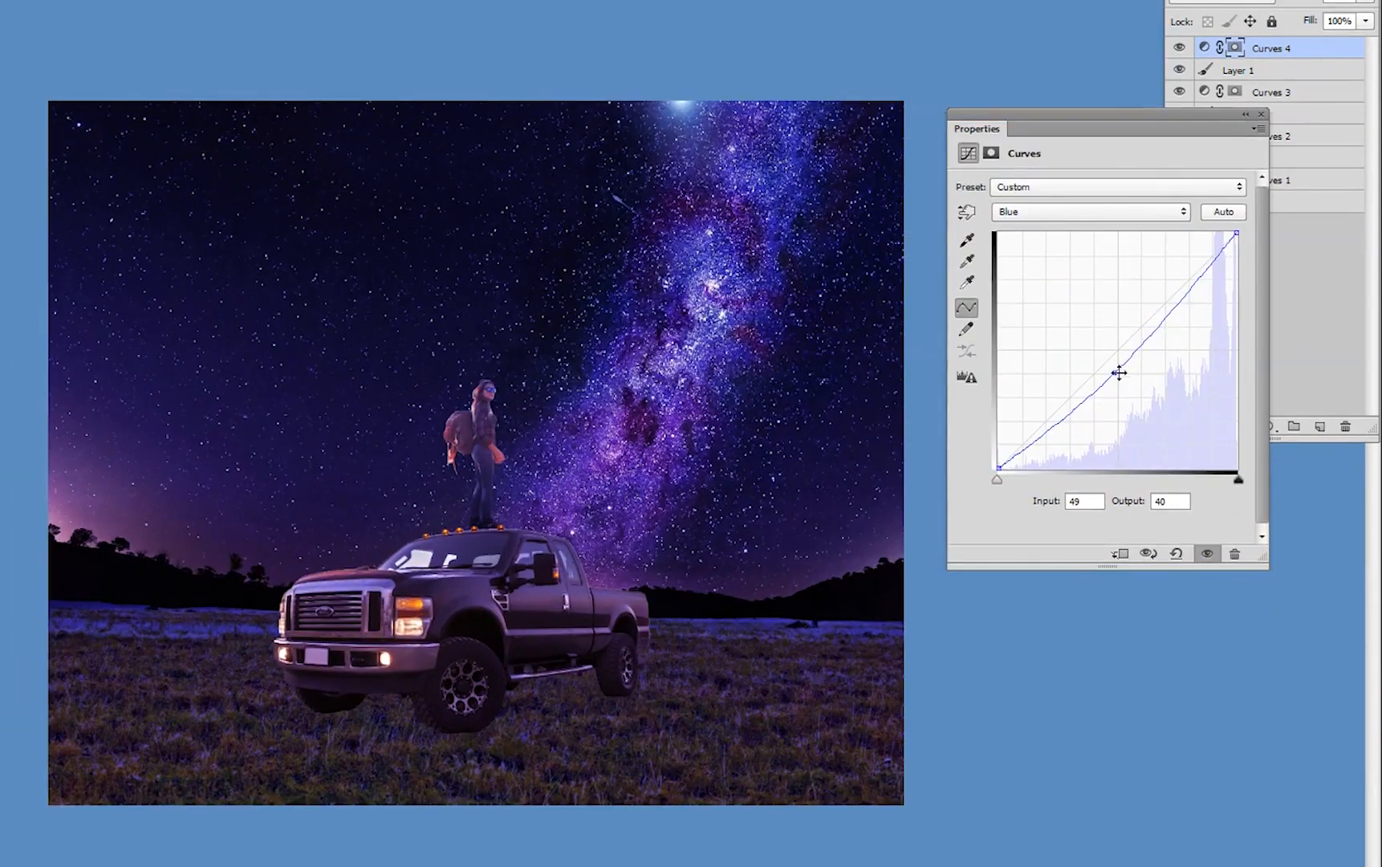
pyautogui.moveTo(1118, 373)
pyautogui.mouseDown()
pyautogui.moveTo(1124, 387)
pyautogui.moveTo(1097, 360)
pyautogui.mouseUp()
pyautogui.click(1156, 212)
pyautogui.click(1127, 247)
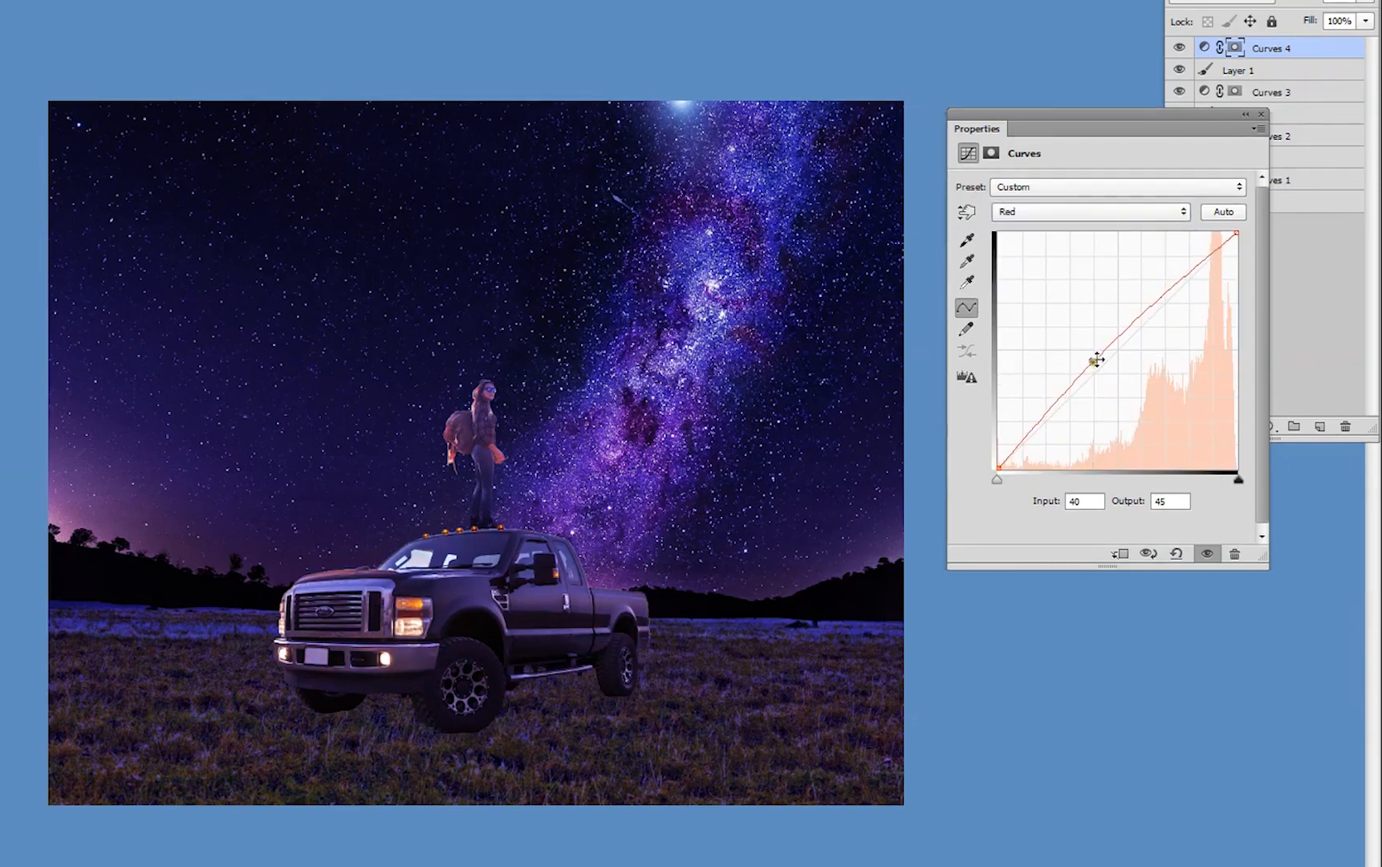
pyautogui.click(1256, 112)
# Identify the grass layer by toggling layer visibility and darken it directly with a Curves edit
pyautogui.click(1179, 91)
pyautogui.click(1179, 91)
pyautogui.click(1302, 94)
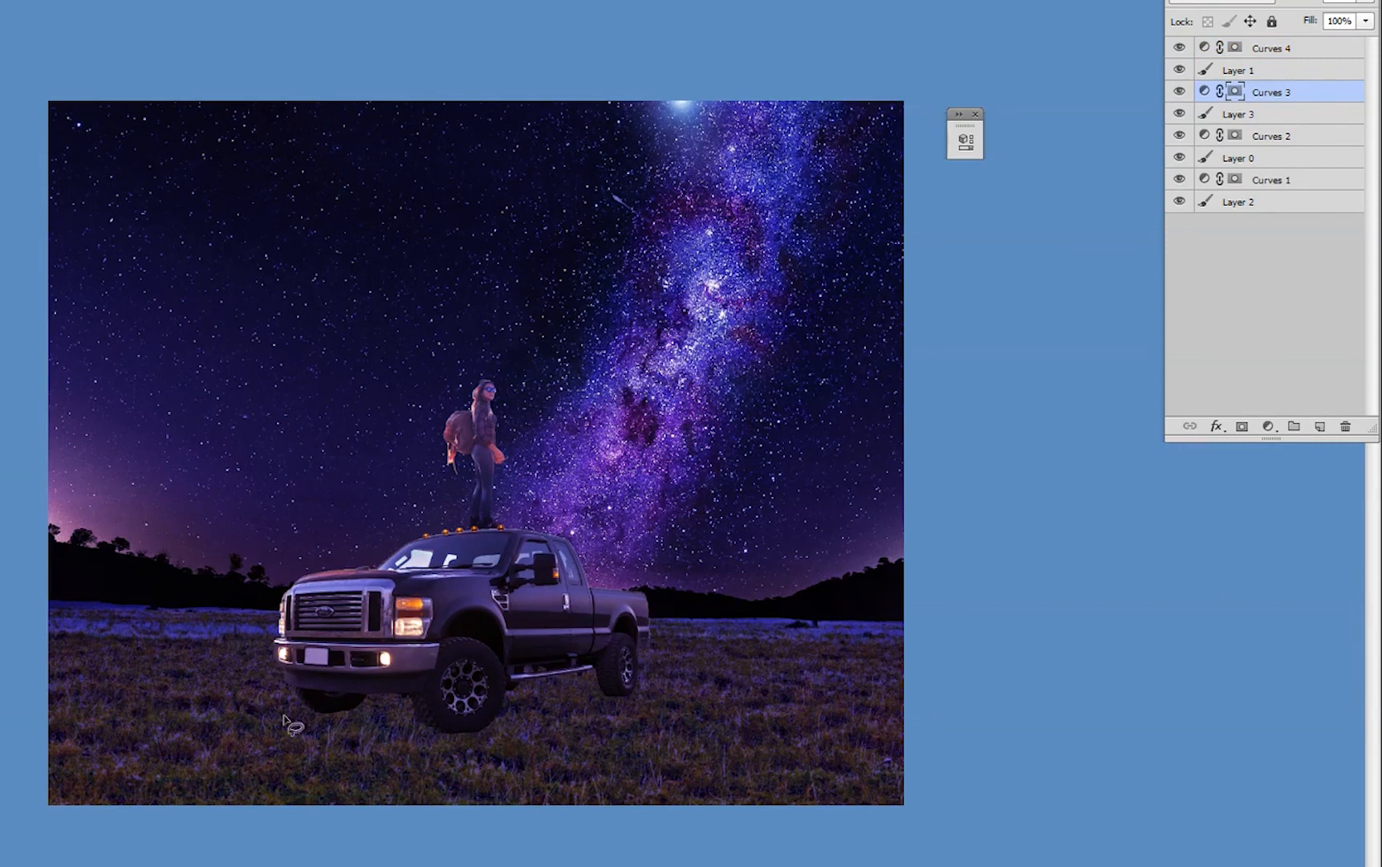
pyautogui.click(1179, 179)
pyautogui.click(1179, 180)
pyautogui.click(1179, 158)
pyautogui.click(1179, 158)
pyautogui.click(1294, 158)
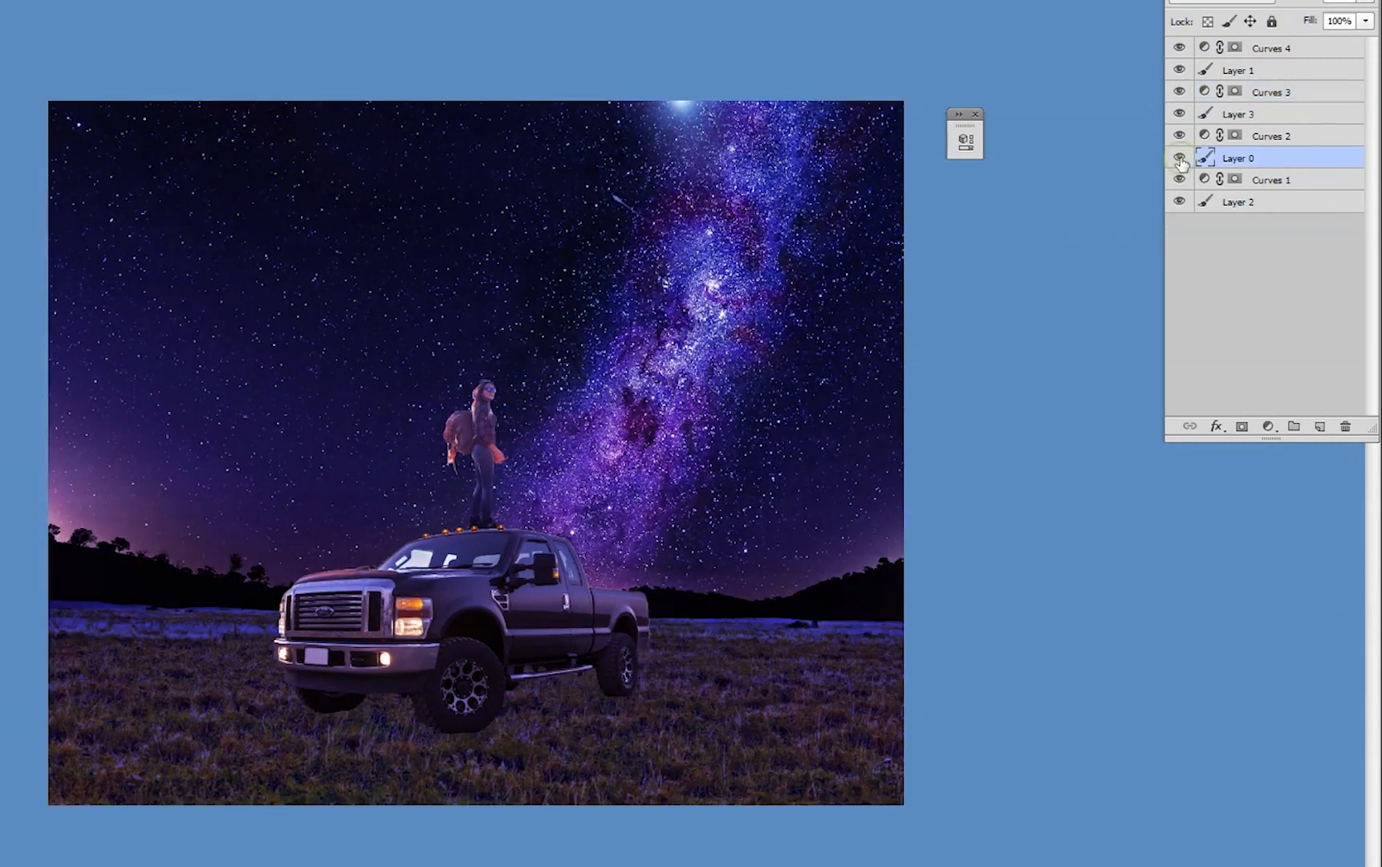
pyautogui.hotkey('ctrl', 'm')
pyautogui.moveTo(1018, 296); pyautogui.dragTo(988, 287)
pyautogui.press('Return')
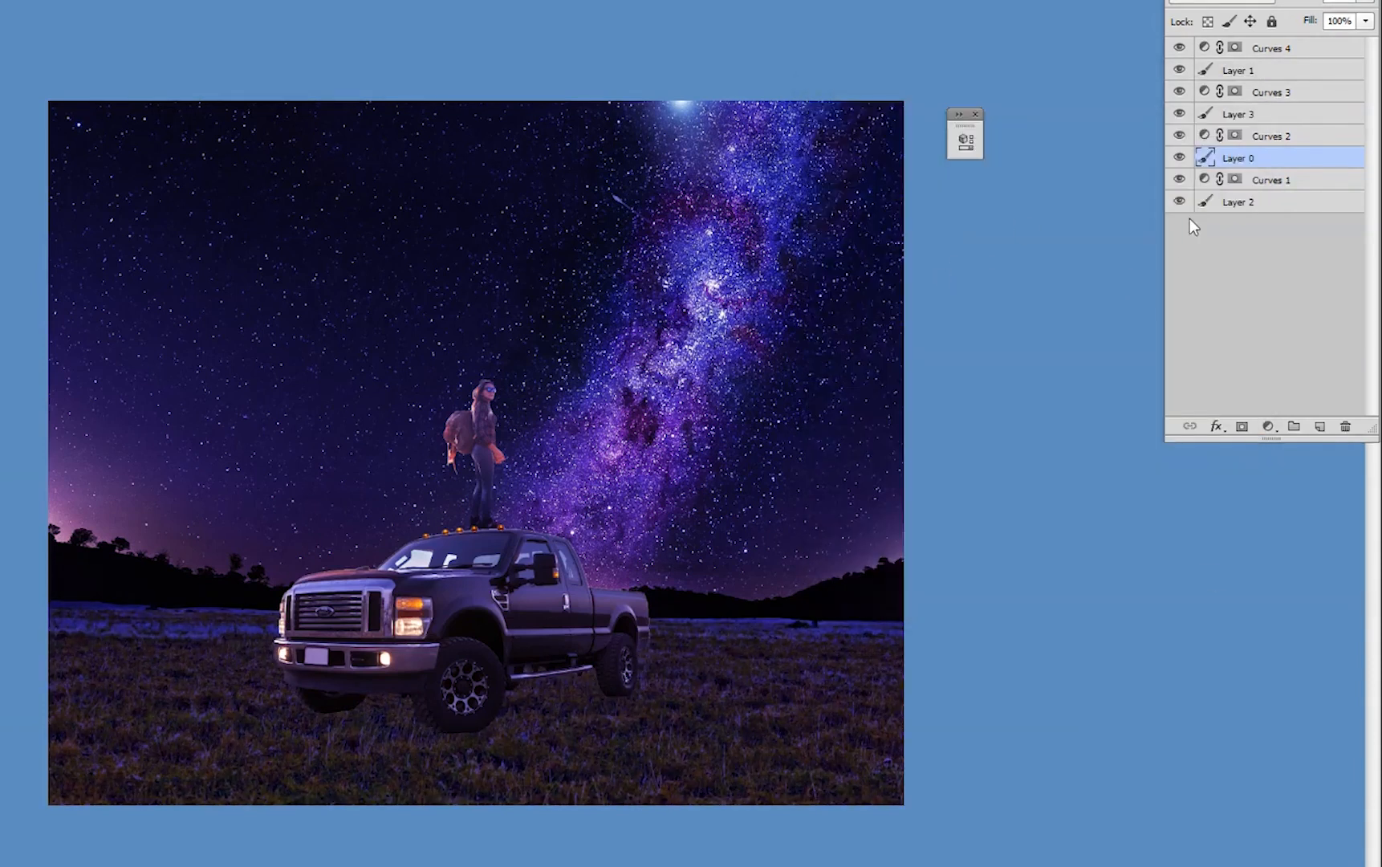
# Check the sky and its colour correction by hiding them, and add a new empty layer directly above the grass layer
pyautogui.click(1237, 202)
pyautogui.click(1179, 200)
pyautogui.click(1179, 200)
pyautogui.click(1179, 180)
pyautogui.click(1179, 181)
pyautogui.doubleClick(1174, 158)
pyautogui.press('Escape')
pyautogui.click(1319, 426)
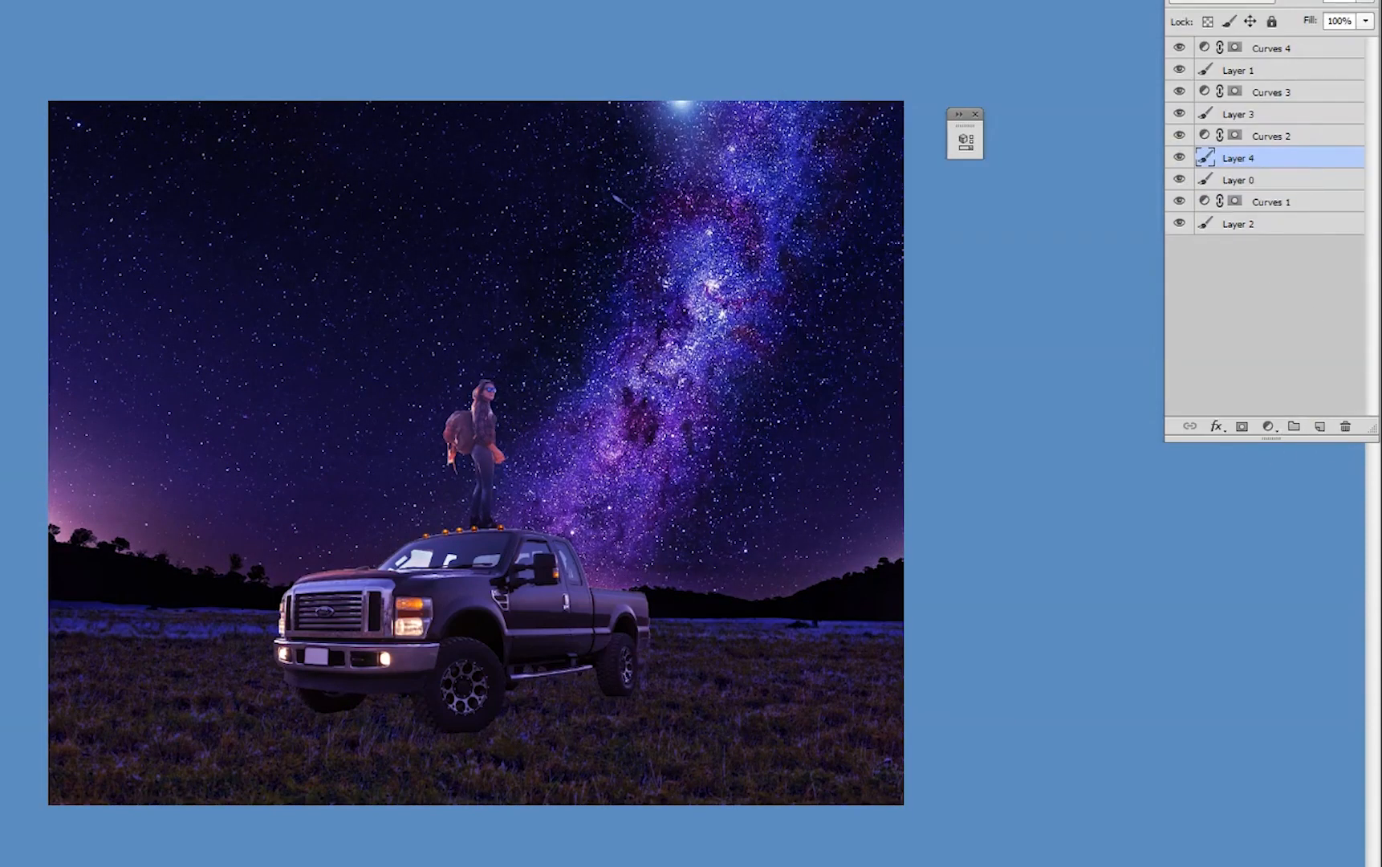
# Paint a soft black shadow on the grass beneath the truck and its wheels, and lower the shadow layer's opacity
pyautogui.rightClick(345, 465)
pyautogui.scroll(-3, 462, 634)
pyautogui.doubleClick(363, 699)
pyautogui.moveTo(499, 676)
pyautogui.mouseDown()
pyautogui.moveTo(587, 668)
pyautogui.moveTo(476, 715)
pyautogui.moveTo(603, 712)
pyautogui.moveTo(635, 669)
pyautogui.mouseUp()
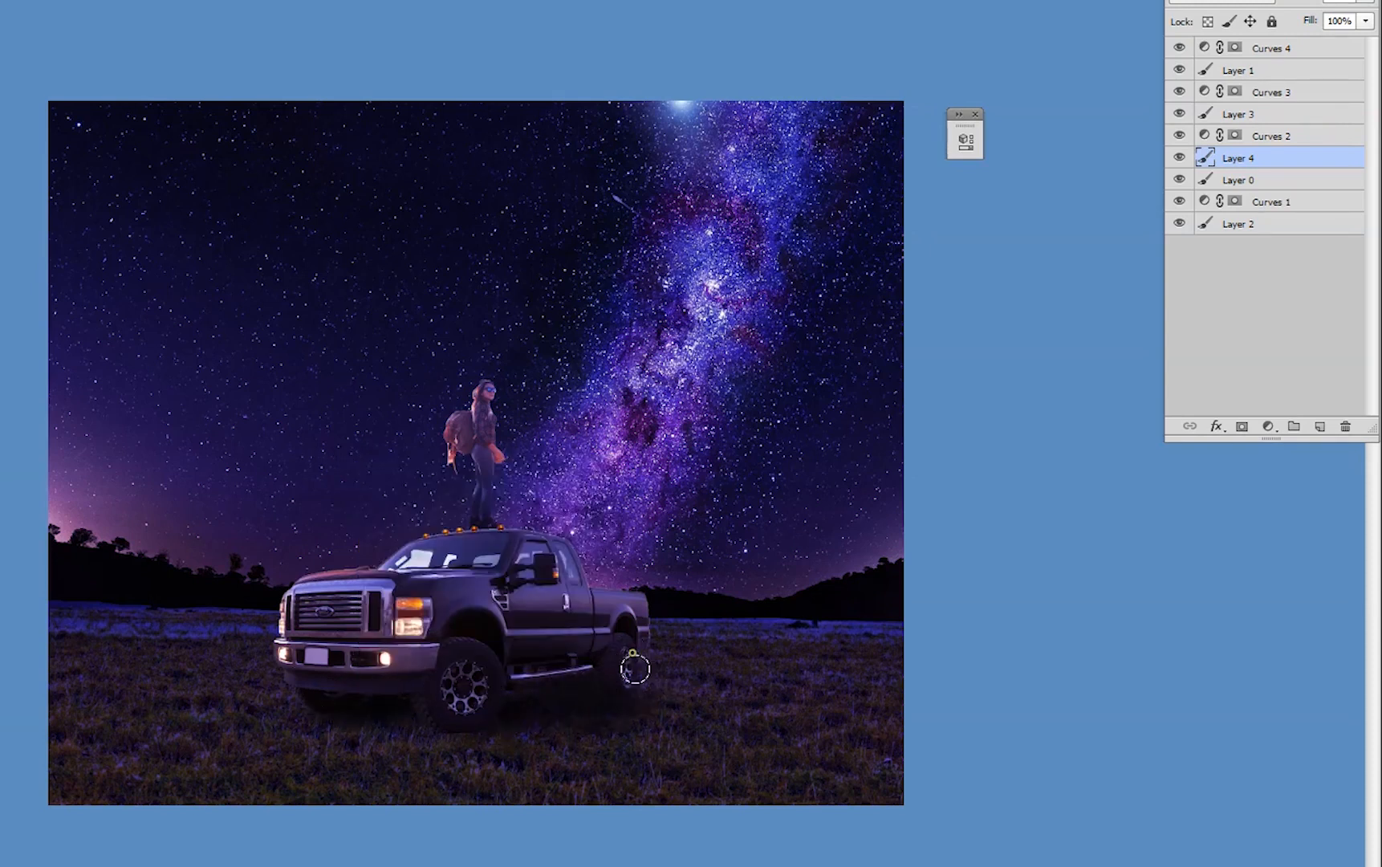
pyautogui.hotkey('ctrl', '-')
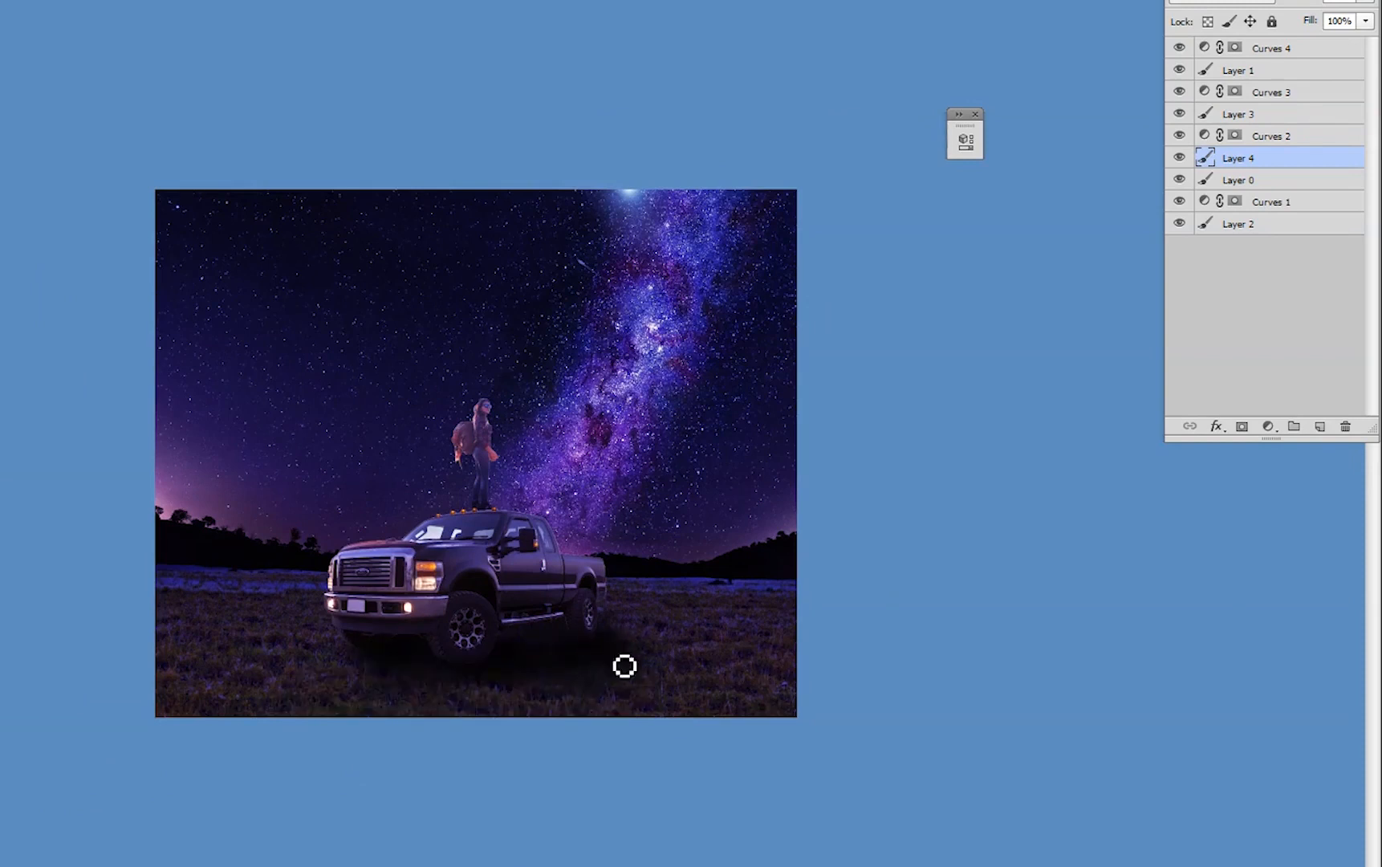
pyautogui.click(1366, 5)
pyautogui.moveTo(1367, 19); pyautogui.dragTo(1332, 22)
pyautogui.click(1234, 87)
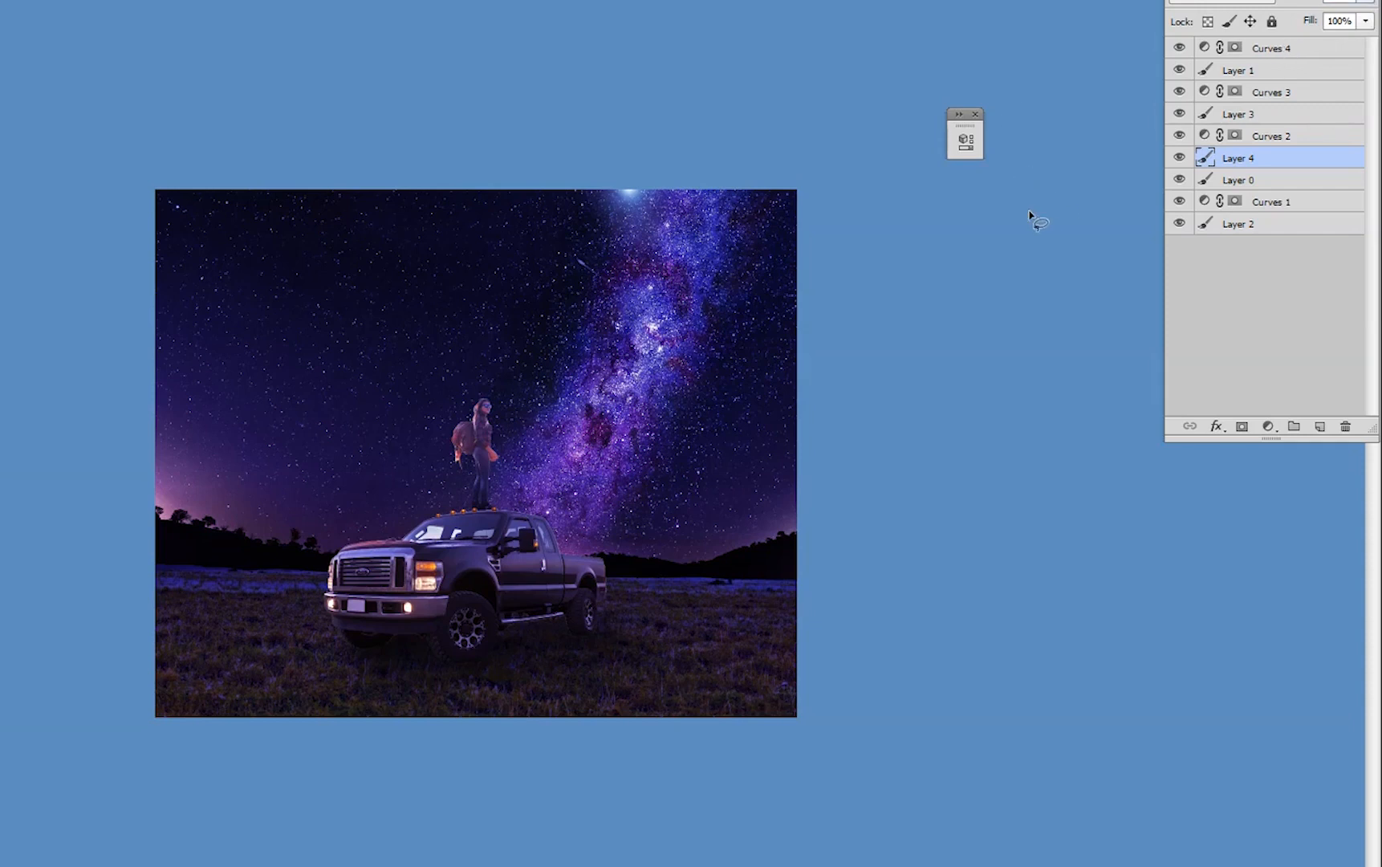
# Check the woman's layer by hiding it, and add a new layer between the grass and shadow layers
pyautogui.click(1179, 113)
pyautogui.click(1179, 114)
pyautogui.click(1201, 118)
pyautogui.click(1268, 181)
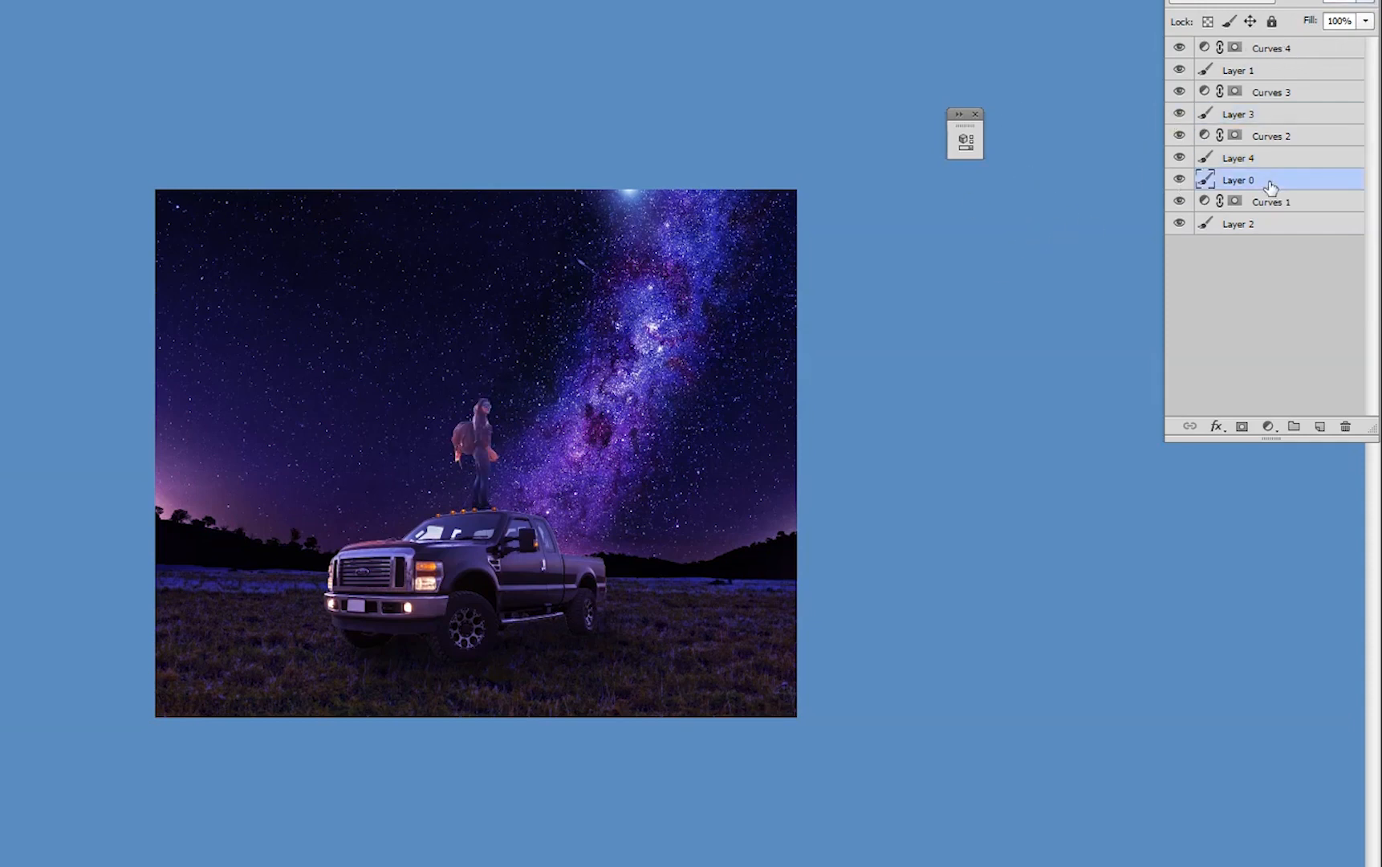
pyautogui.click(1319, 428)
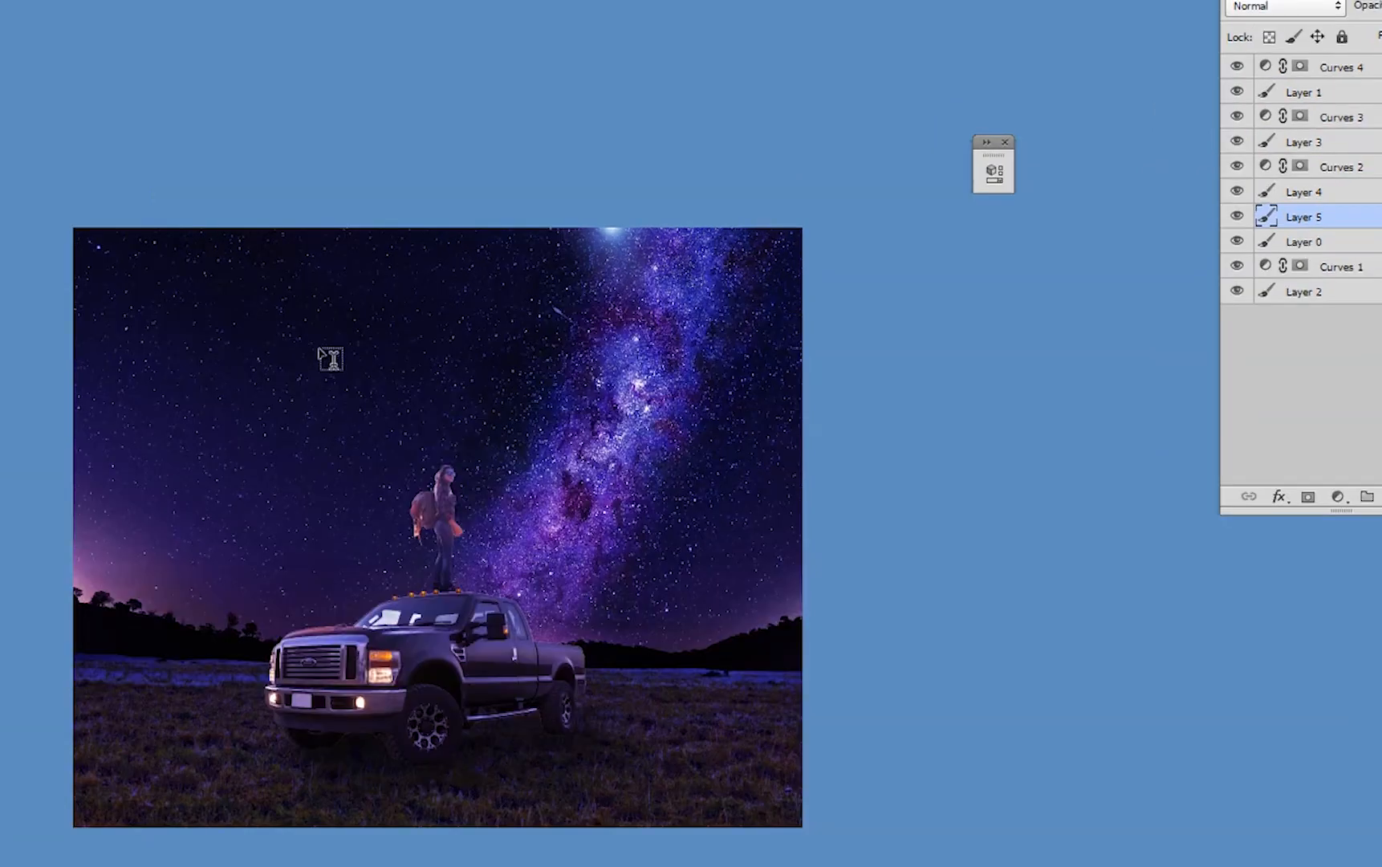
# Set the text colour to red and write the three-line title "THE ADVENTURE BEGIN" over the night sky
pyautogui.click(451, 2)
pyautogui.moveTo(294, 272); pyautogui.dragTo(450, 176)
pyautogui.click(603, 192)
pyautogui.click(345, 400)
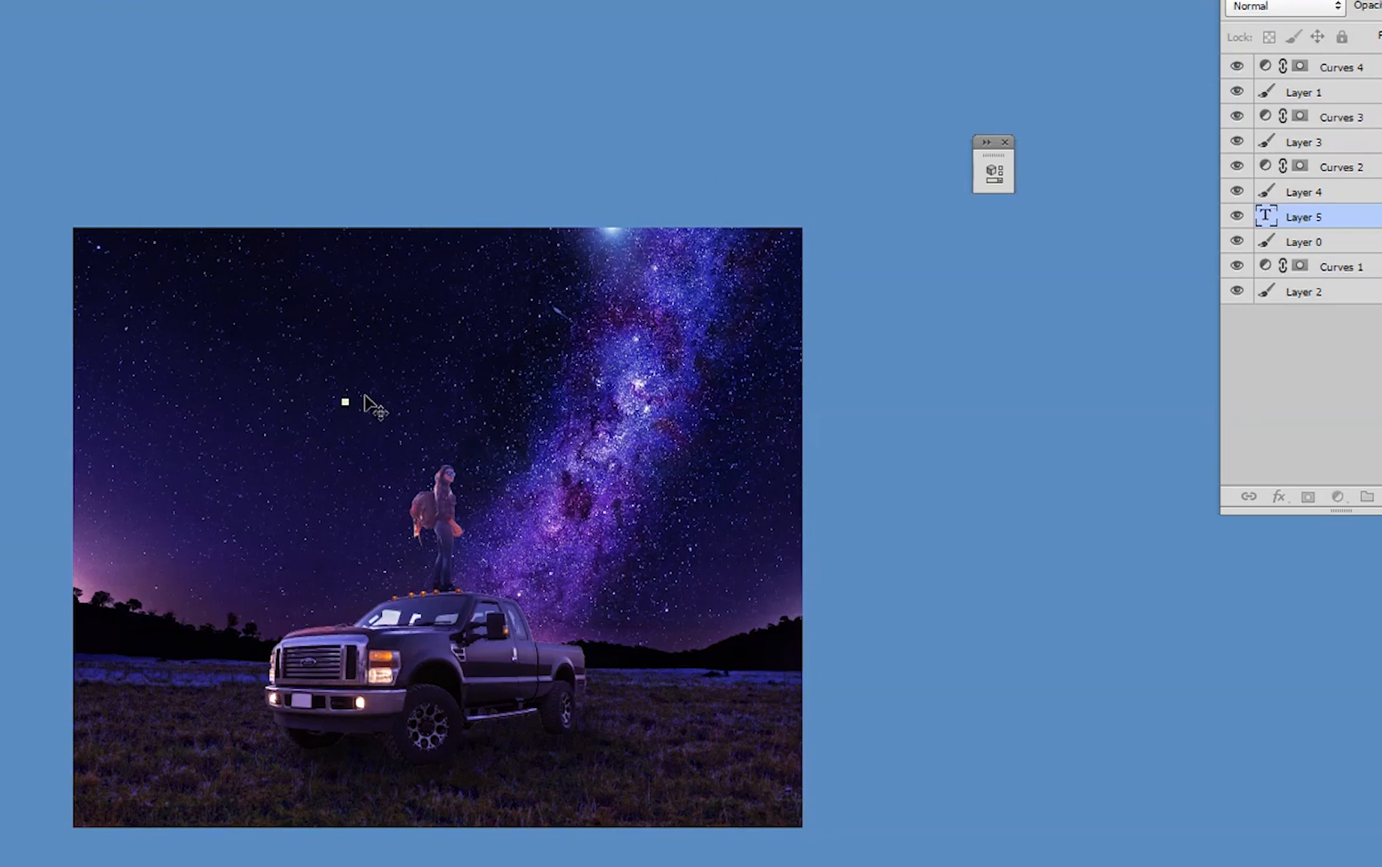
pyautogui.write('THE')
pyautogui.press('Return')
pyautogui.write('ADVENTURE')
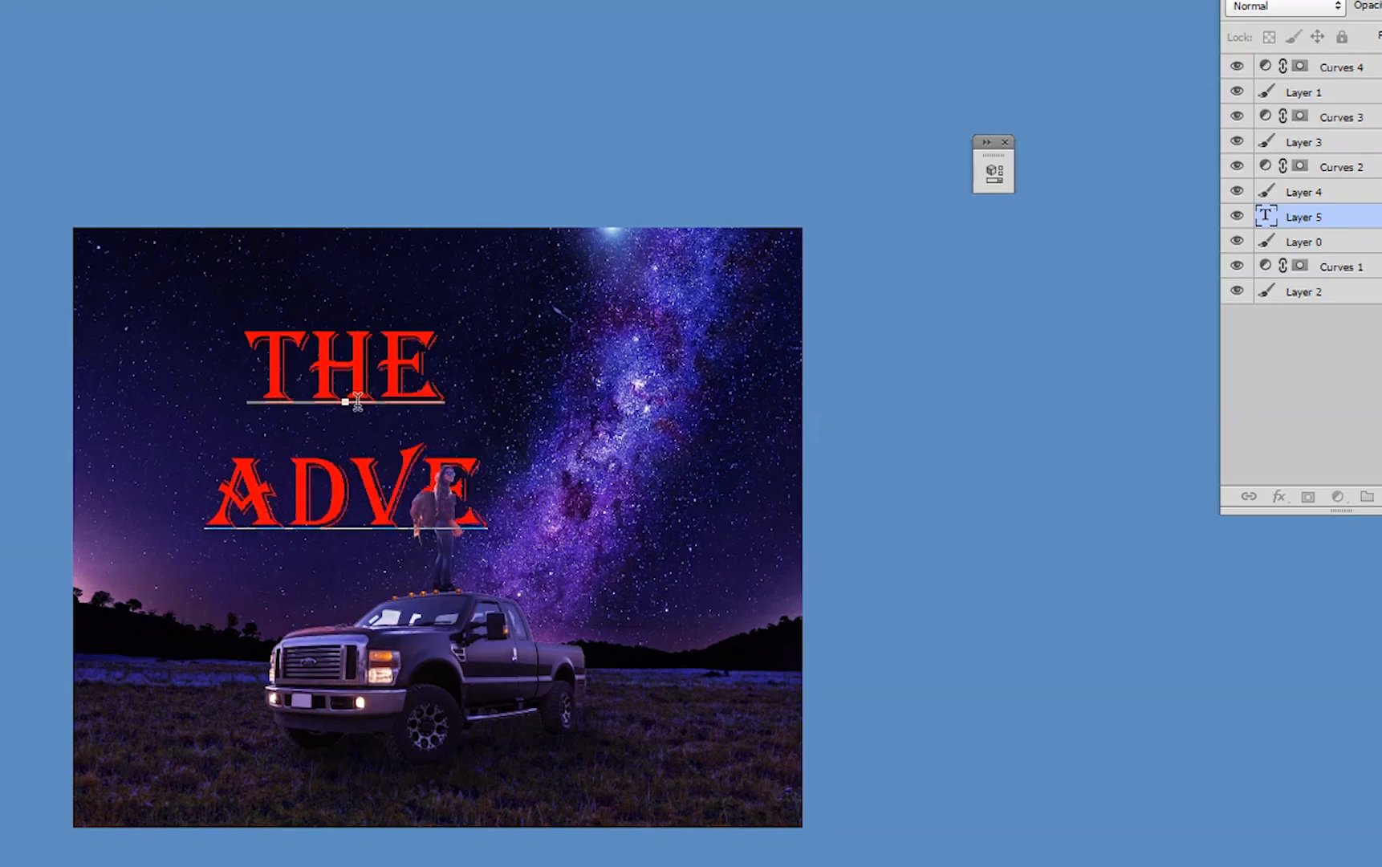
pyautogui.press('Return')
pyautogui.write('BEGIN')
pyautogui.hotkey('ctrl', 'Return')
# Move the title up to the middle of the sky and recolour it white
pyautogui.moveTo(359, 512); pyautogui.dragTo(456, 447)
pyautogui.moveTo(153, 229); pyautogui.dragTo(122, 201)
pyautogui.click(642, 192)
# Try other stacking positions for the title layer among the shadow, grass and sky layers
pyautogui.click(1240, 220)
pyautogui.click(1240, 220)
pyautogui.moveTo(1317, 215); pyautogui.dragTo(1322, 191)
pyautogui.moveTo(1322, 194); pyautogui.dragTo(1320, 278)
pyautogui.moveTo(1319, 269); pyautogui.dragTo(1315, 212)
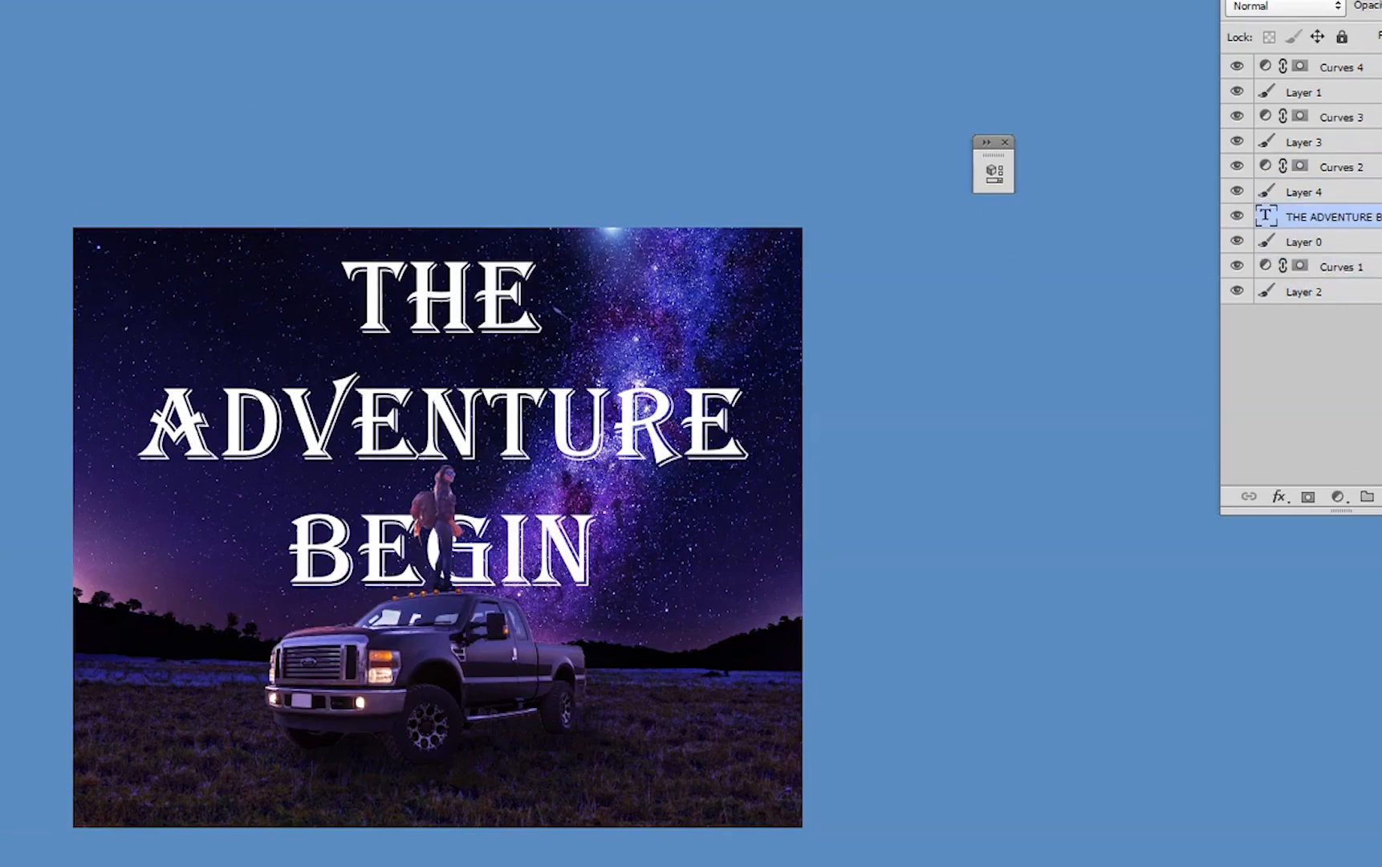
# Warp the whole title with the Arch style, reduce its bend and reposition it above the truck
pyautogui.click(595, 596)
pyautogui.hotkey('ctrl', 'a')
pyautogui.click(1152, 66)
pyautogui.click(1056, 173)
pyautogui.click(1091, 73)
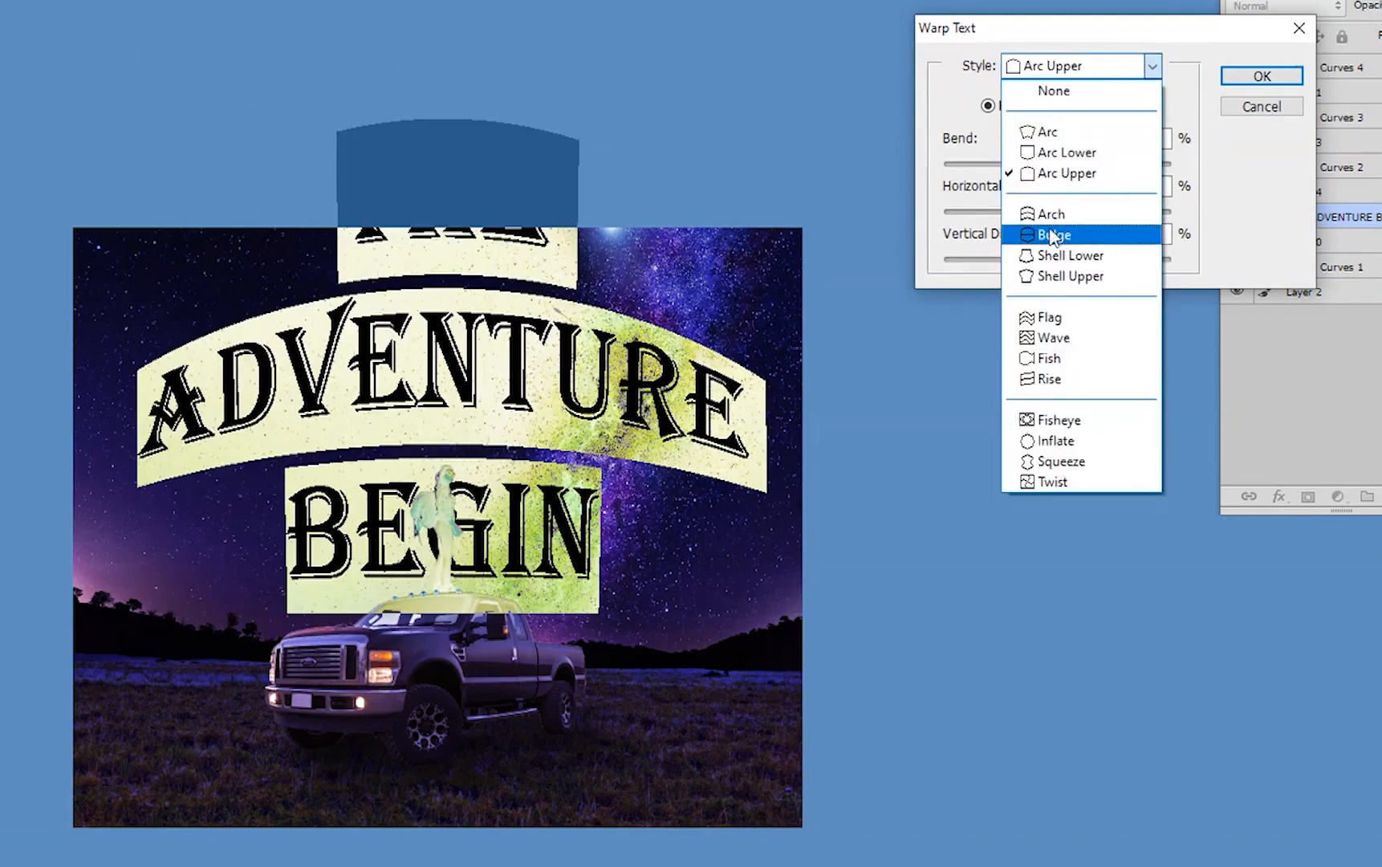
pyautogui.click(1064, 212)
pyautogui.moveTo(1114, 164); pyautogui.dragTo(1091, 164)
pyautogui.click(1262, 76)
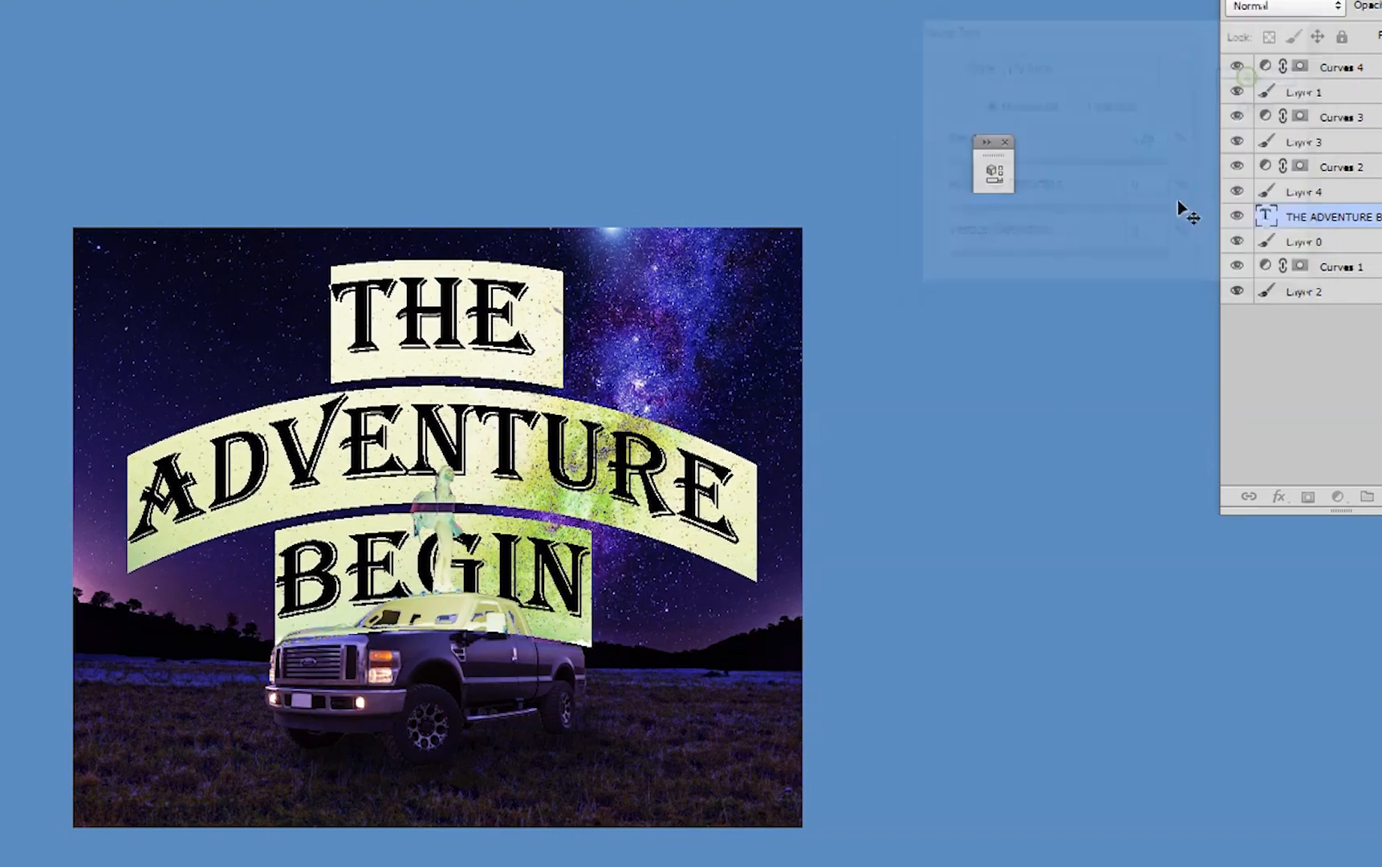
pyautogui.moveTo(515, 589); pyautogui.dragTo(529, 572)
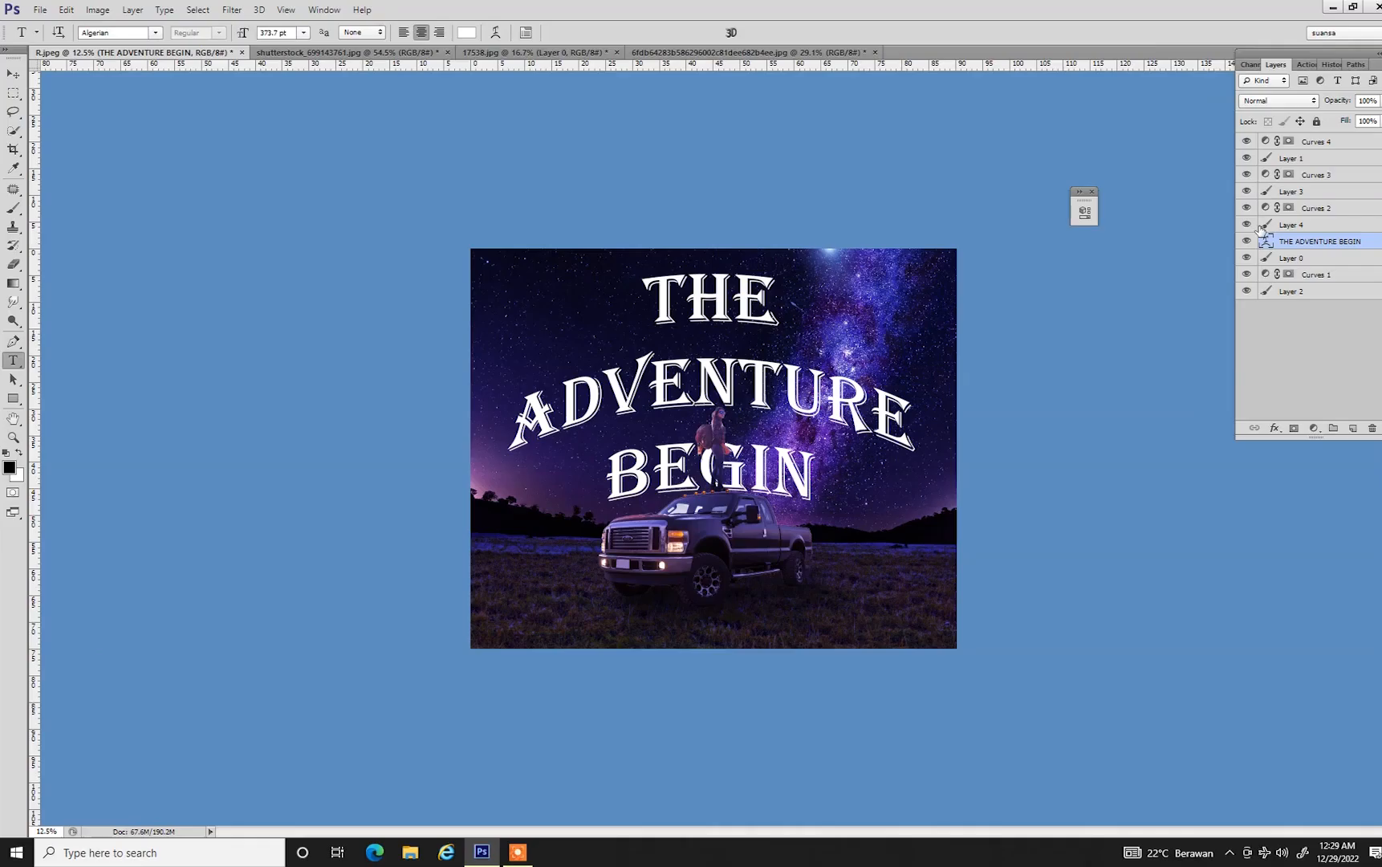
# Find the backpacker's layer and add a new empty layer directly above it
pyautogui.click(1237, 216)
pyautogui.click(1237, 215)
pyautogui.keyDown('ctrl'); pyautogui.rightClick(712, 434); pyautogui.keyUp('ctrl')
pyautogui.click(748, 460)
pyautogui.click(1247, 191)
pyautogui.click(1248, 191)
pyautogui.click(1354, 428)
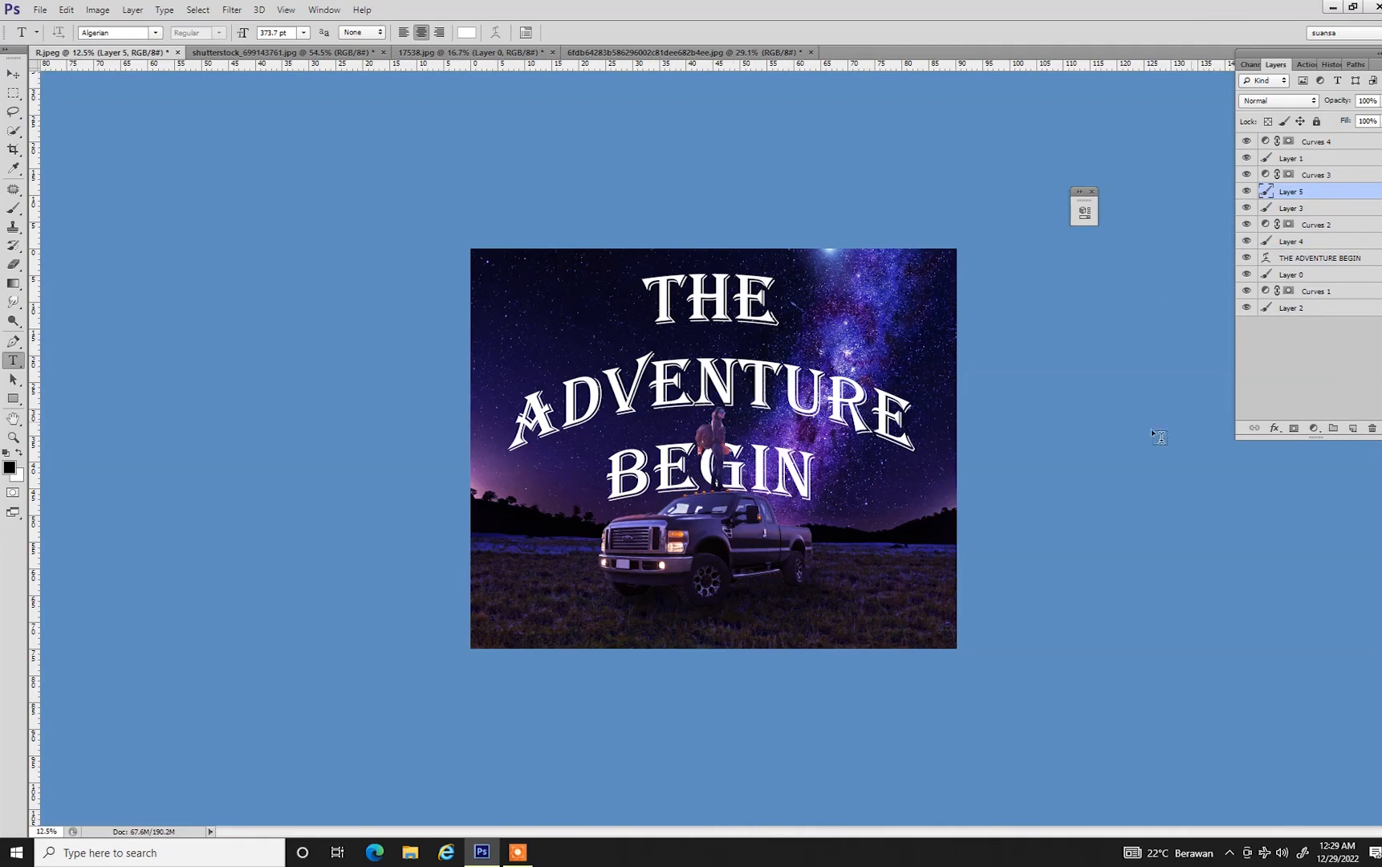
# Brush black shading over the backpacker's hair and the back of her backpack
pyautogui.scroll(5, 720, 455)
pyautogui.press('b')
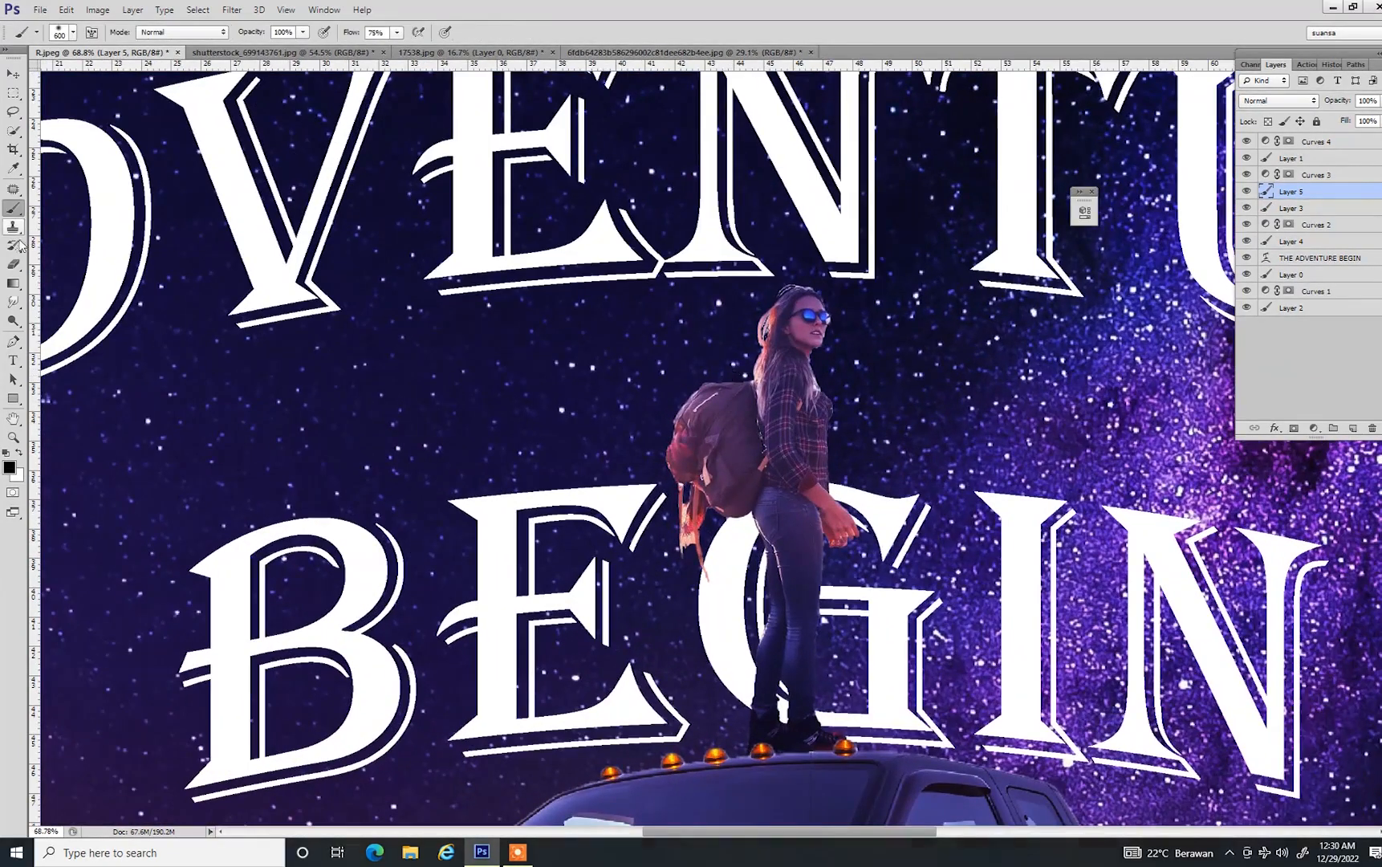
pyautogui.press('[')
pyautogui.press('[')
pyautogui.press('[')
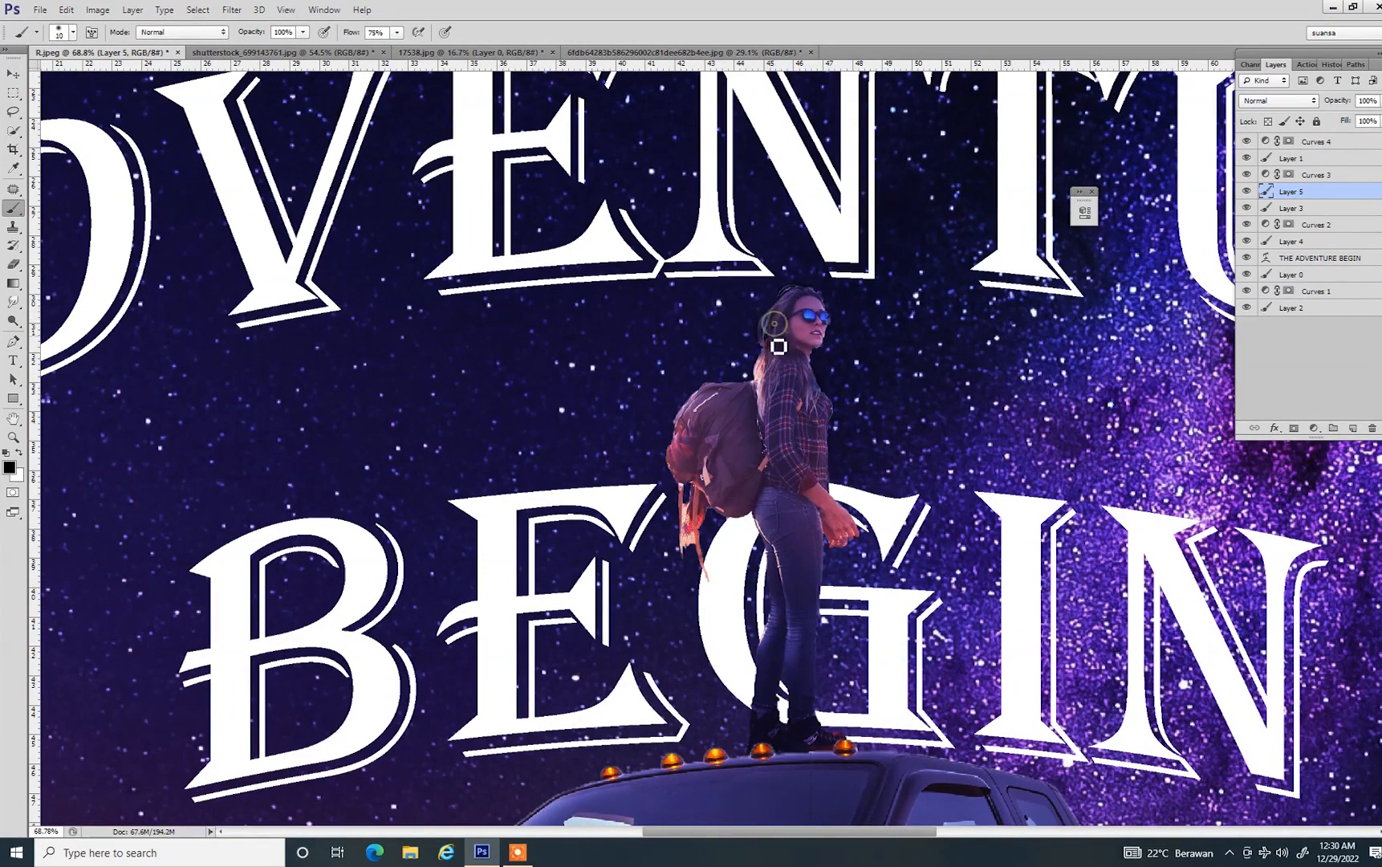
pyautogui.press(']')
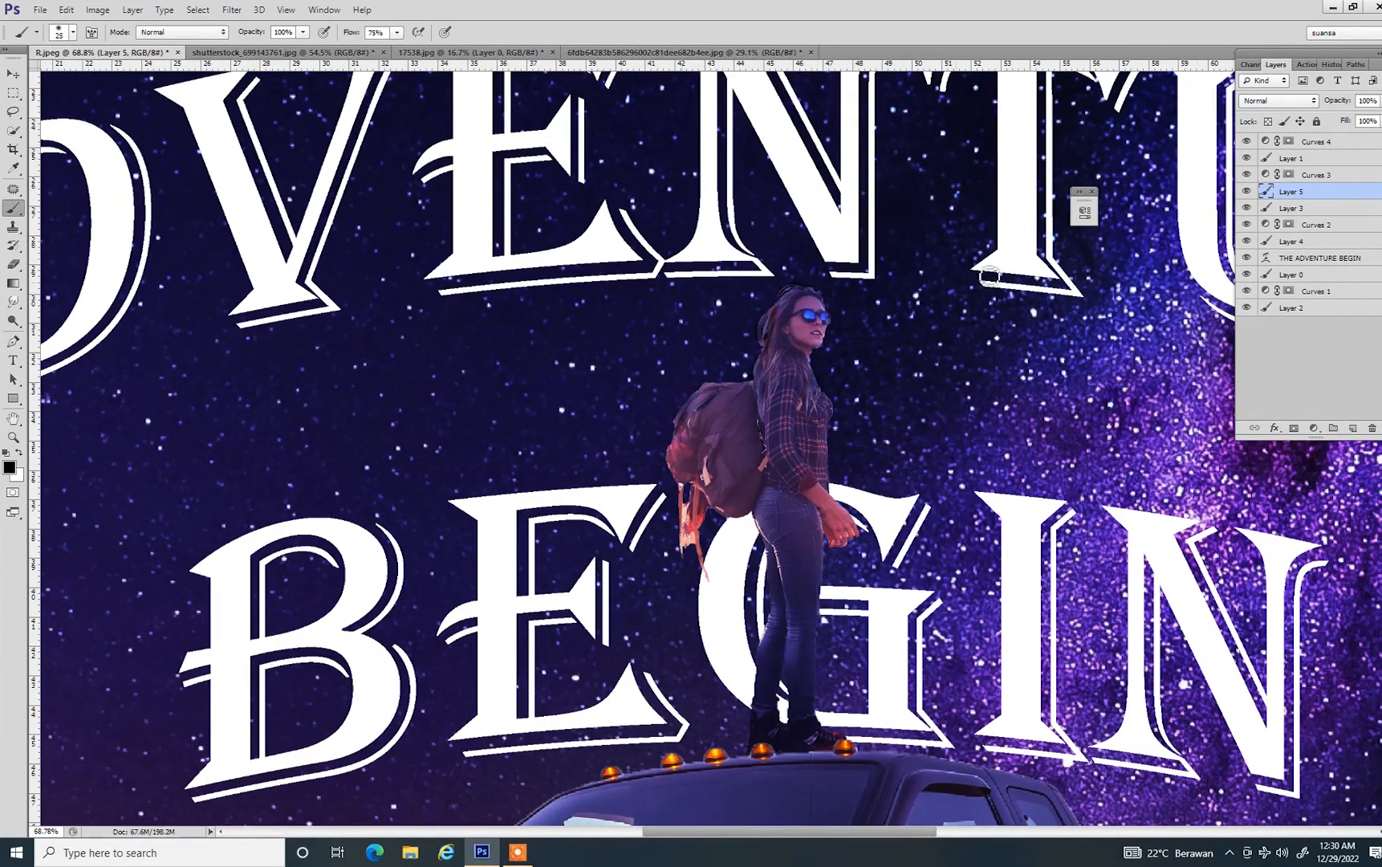
pyautogui.moveTo(665, 460)
pyautogui.mouseDown()
pyautogui.moveTo(678, 549)
pyautogui.moveTo(676, 480)
pyautogui.mouseUp()
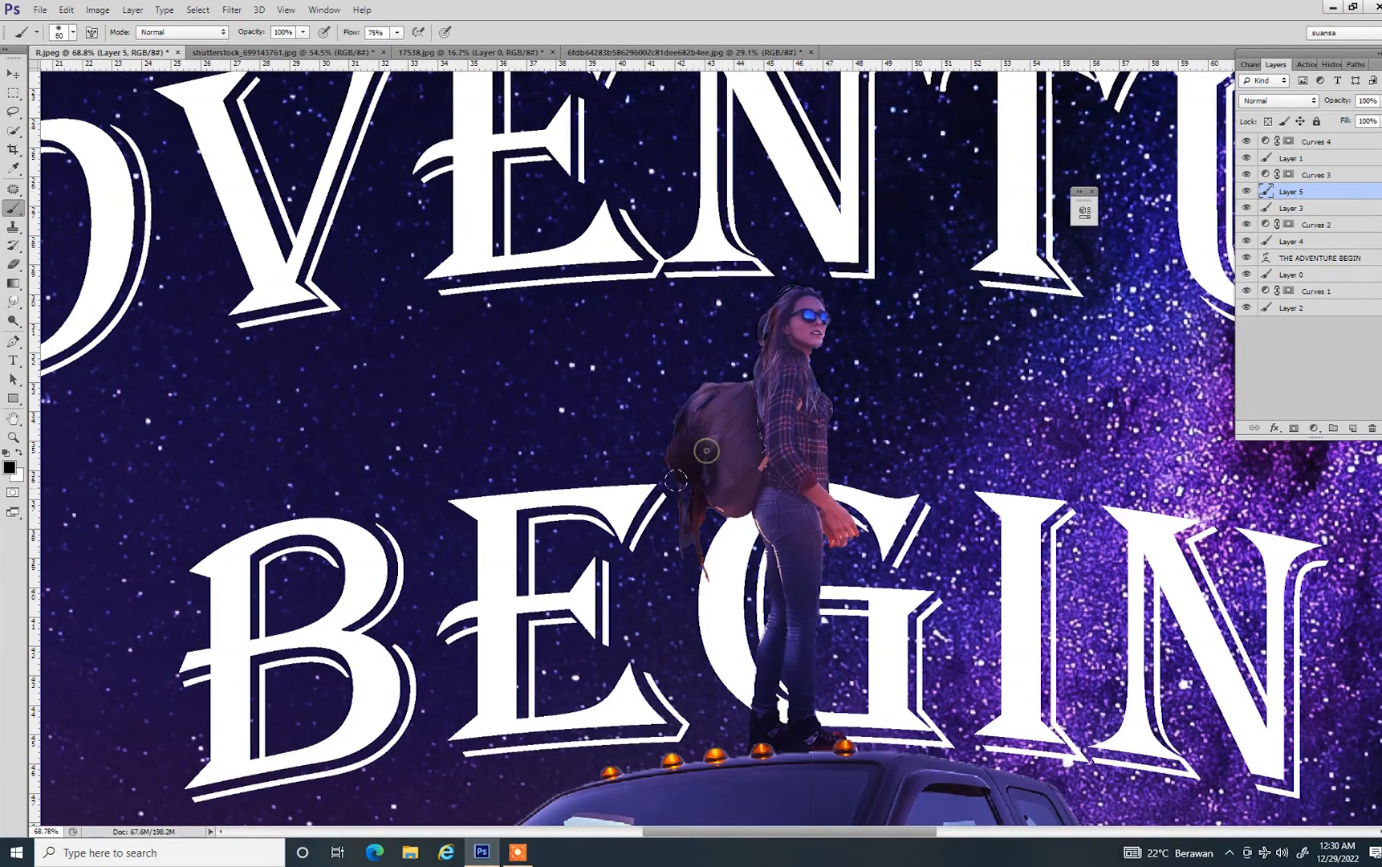
# Darken the edges of the backpacker's hair, back and legs with finer black brush strokes
pyautogui.press('[')
pyautogui.press('[')
pyautogui.press('[')
pyautogui.press('[')
pyautogui.press('[')
pyautogui.press('[')
pyautogui.press('[')
pyautogui.press('[')
pyautogui.press('[')
pyautogui.press('[')
pyautogui.press('[')
pyautogui.press('[')
pyautogui.press('[')
pyautogui.press('x')
pyautogui.moveTo(768, 428); pyautogui.dragTo(773, 455)
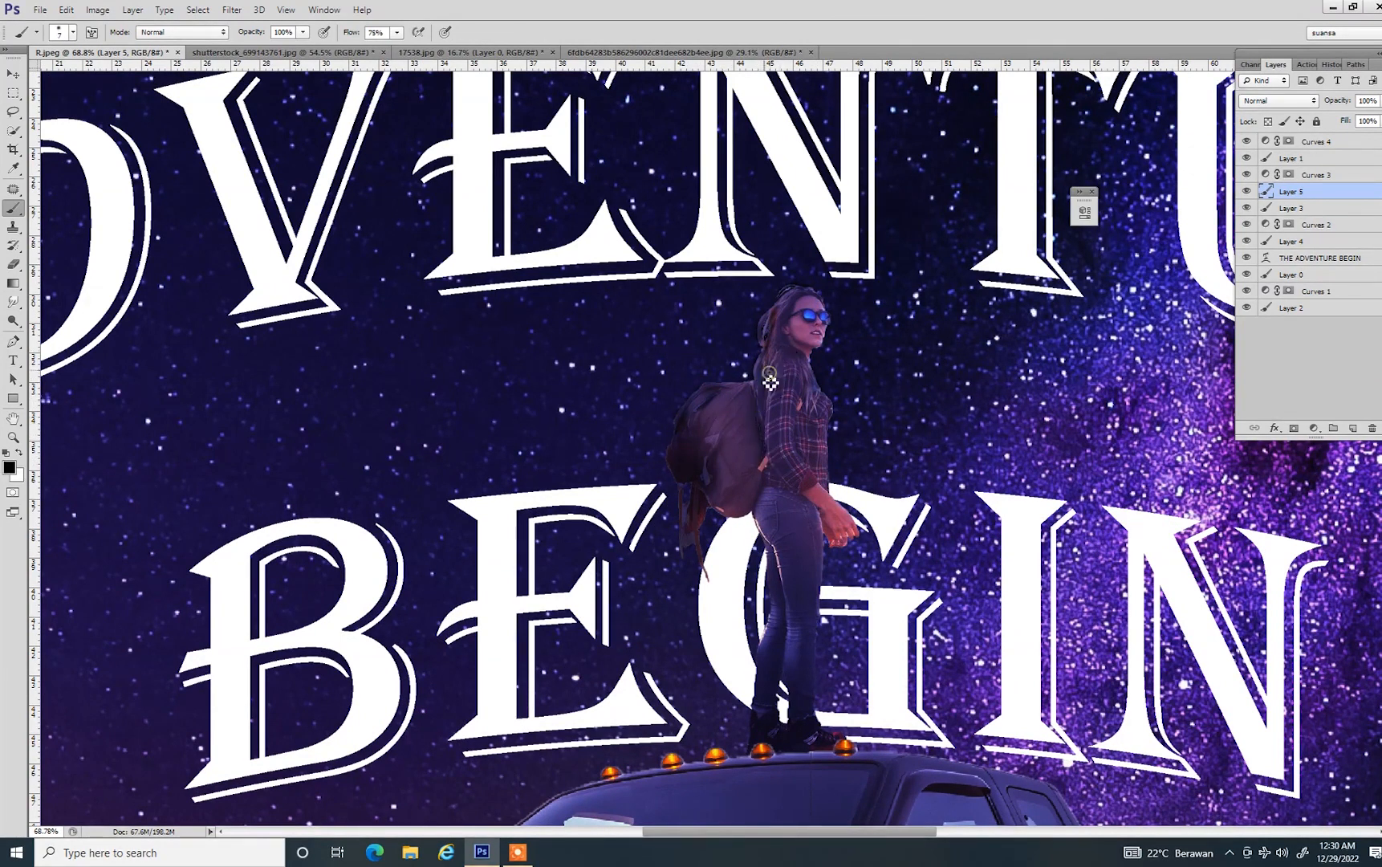
pyautogui.press('[')
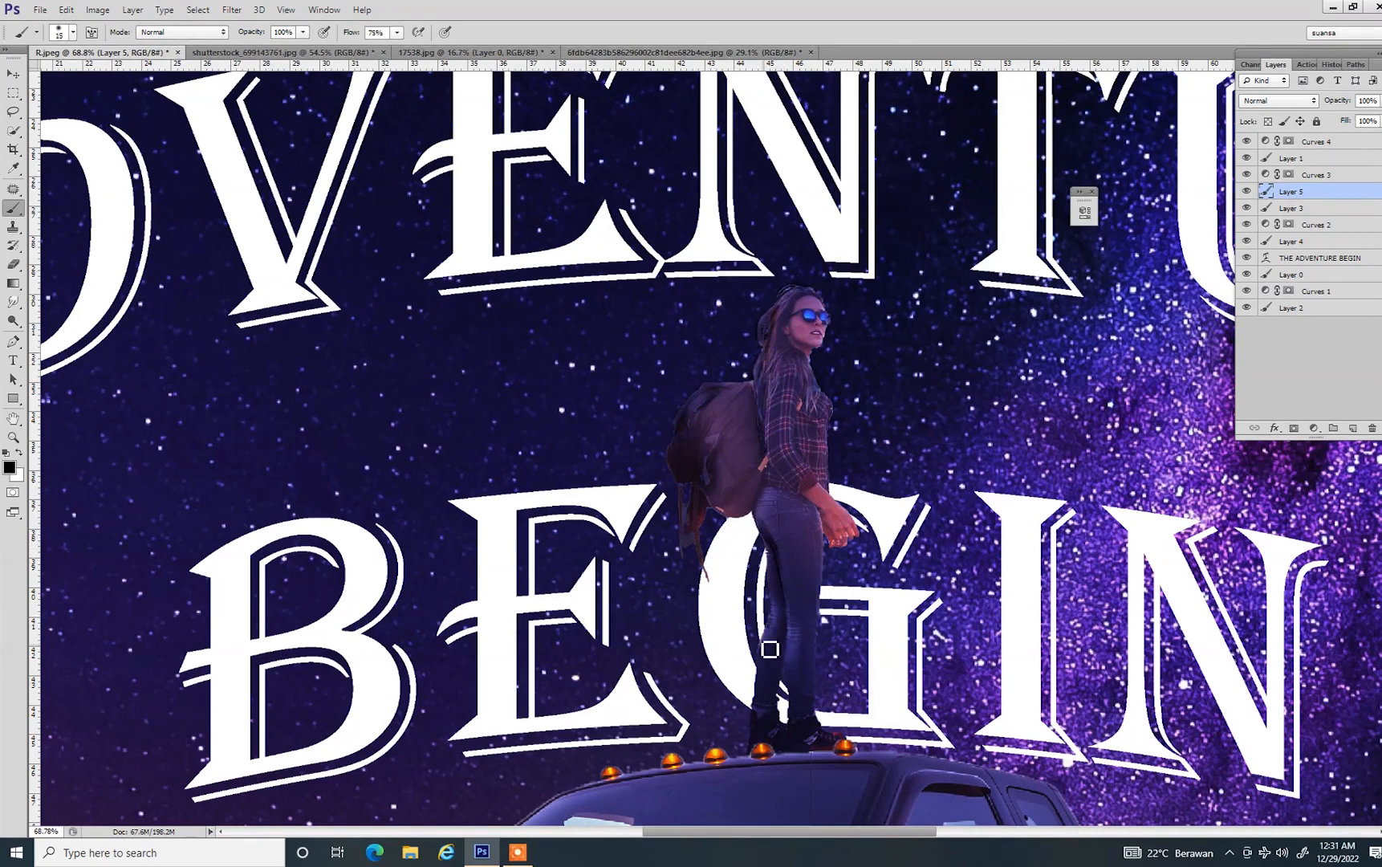
# Soften the shading on the backpacker's legs with a small eraser at 35% opacity
pyautogui.press('e')
pyautogui.press('[')
pyautogui.press('[')
pyautogui.press('[')
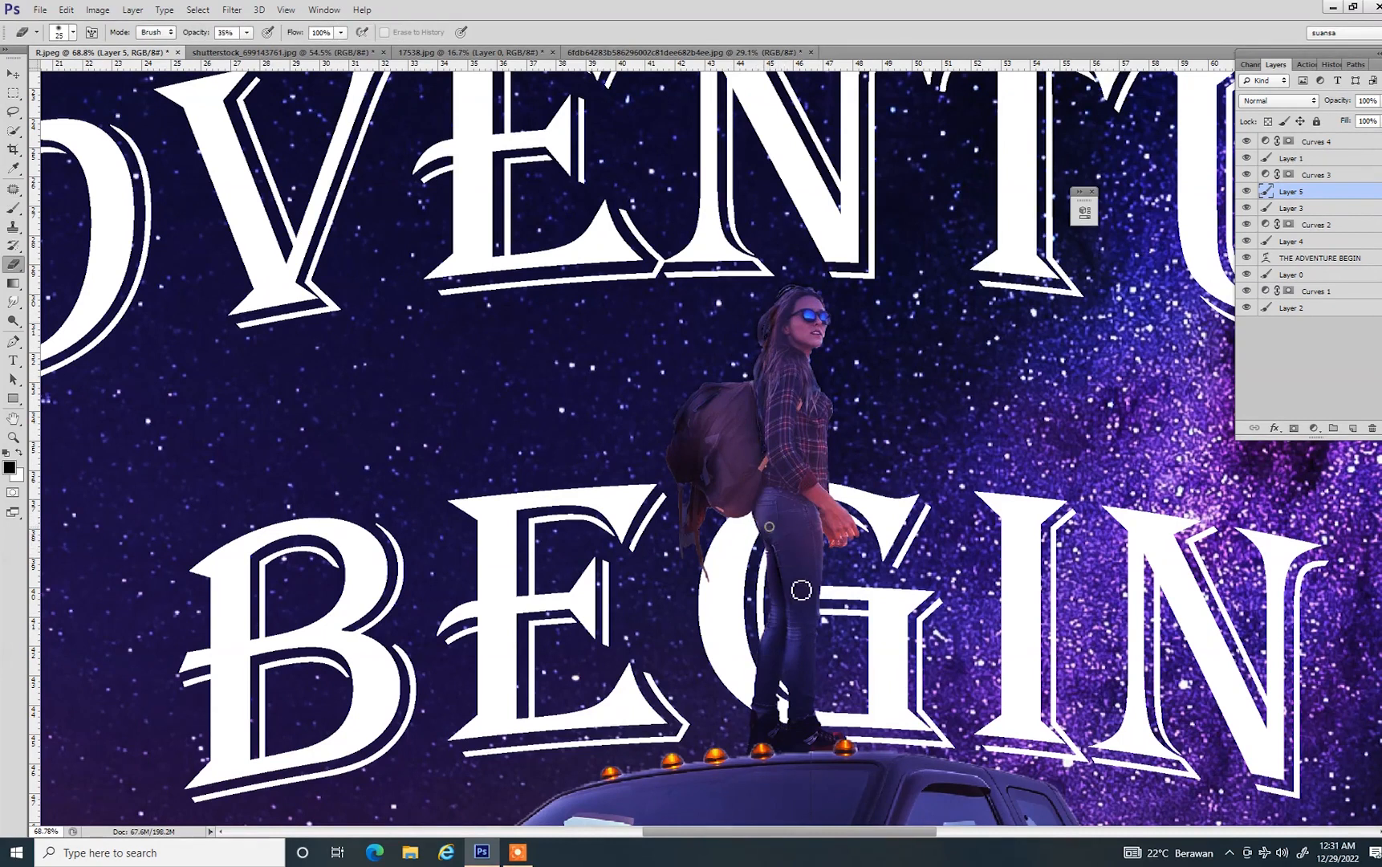
pyautogui.moveTo(856, 608); pyautogui.dragTo(755, 598)
pyautogui.press(']')
# Lock the shading layer's transparent pixels and set its blend mode to Multiply
pyautogui.click(1297, 102)
pyautogui.click(1268, 116)
pyautogui.click(1268, 122)
pyautogui.click(1275, 101)
pyautogui.click(1257, 167)
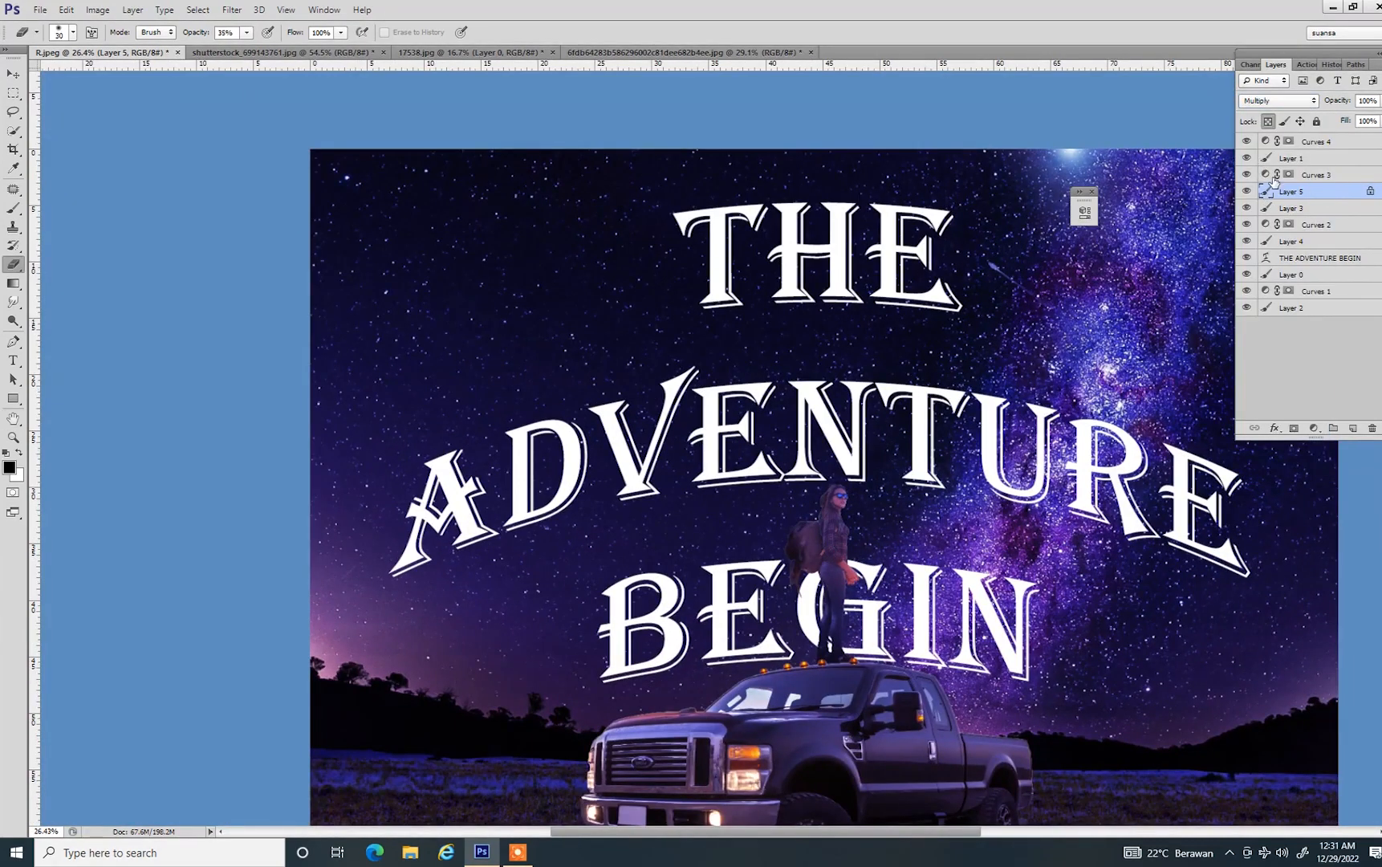
# Try the other blend modes, from Color Dodge through Luminosity, on the shading layer
pyautogui.press('Down')
pyautogui.press('Down')
pyautogui.press('Down')
pyautogui.press('Down')
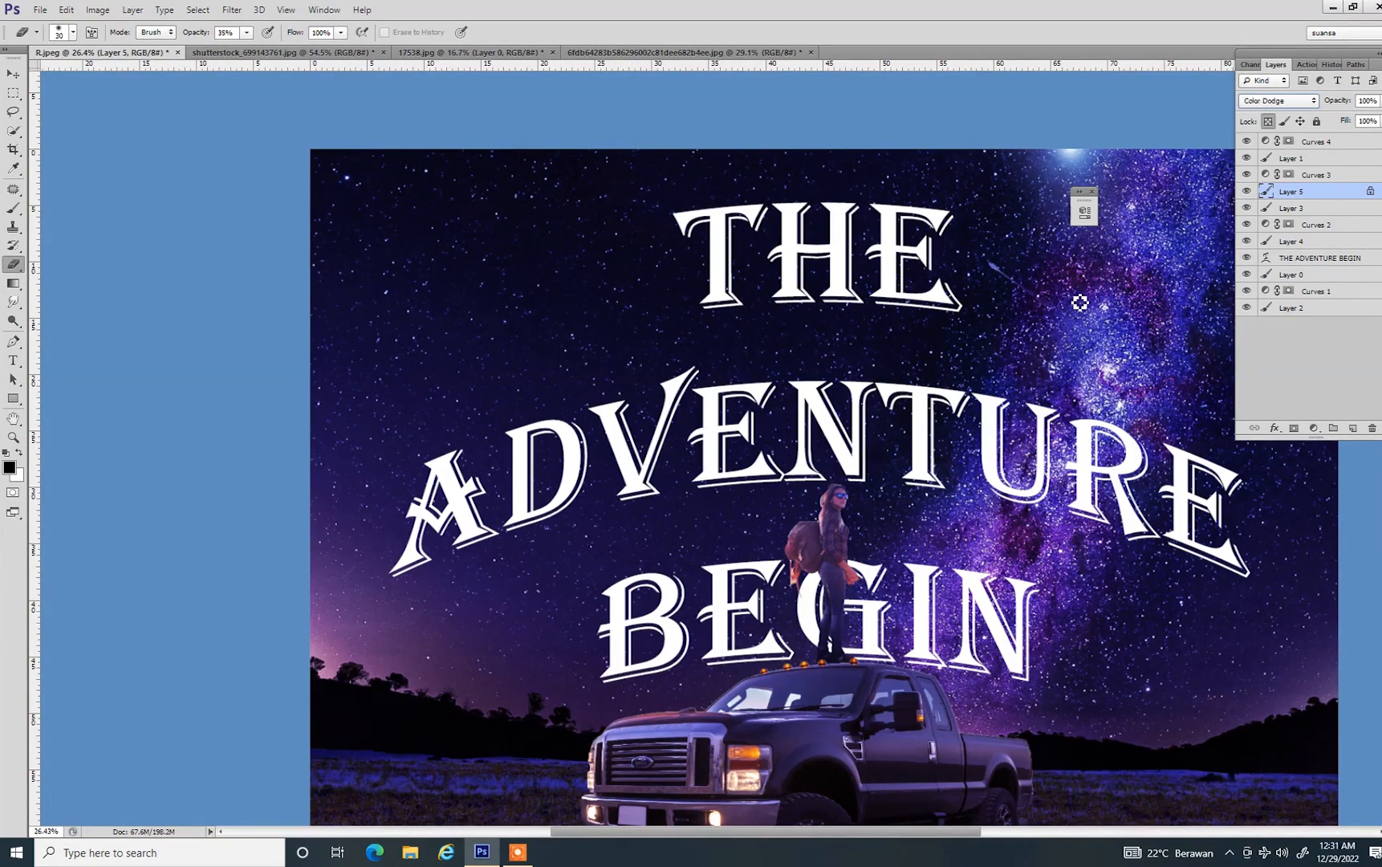
pyautogui.press('Down')
pyautogui.press('Down')
pyautogui.press('Down')
pyautogui.press('Down')
pyautogui.press('Down')
pyautogui.press('Down')
pyautogui.press('Down')
pyautogui.press('Down')
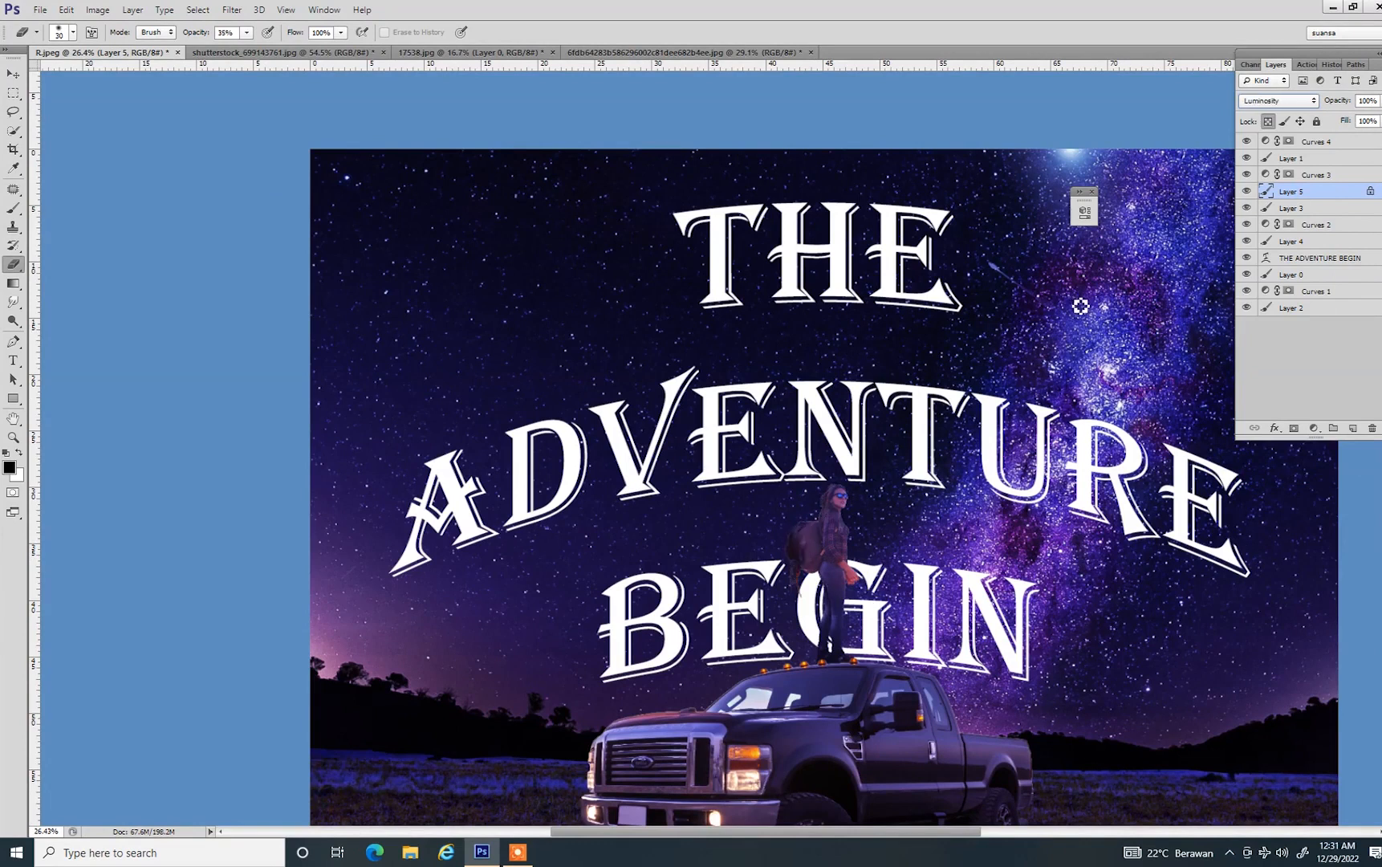
# Return the shading layer to Normal blending and reduce its opacity to 64%
pyautogui.click(1283, 101)
pyautogui.click(1283, 101)
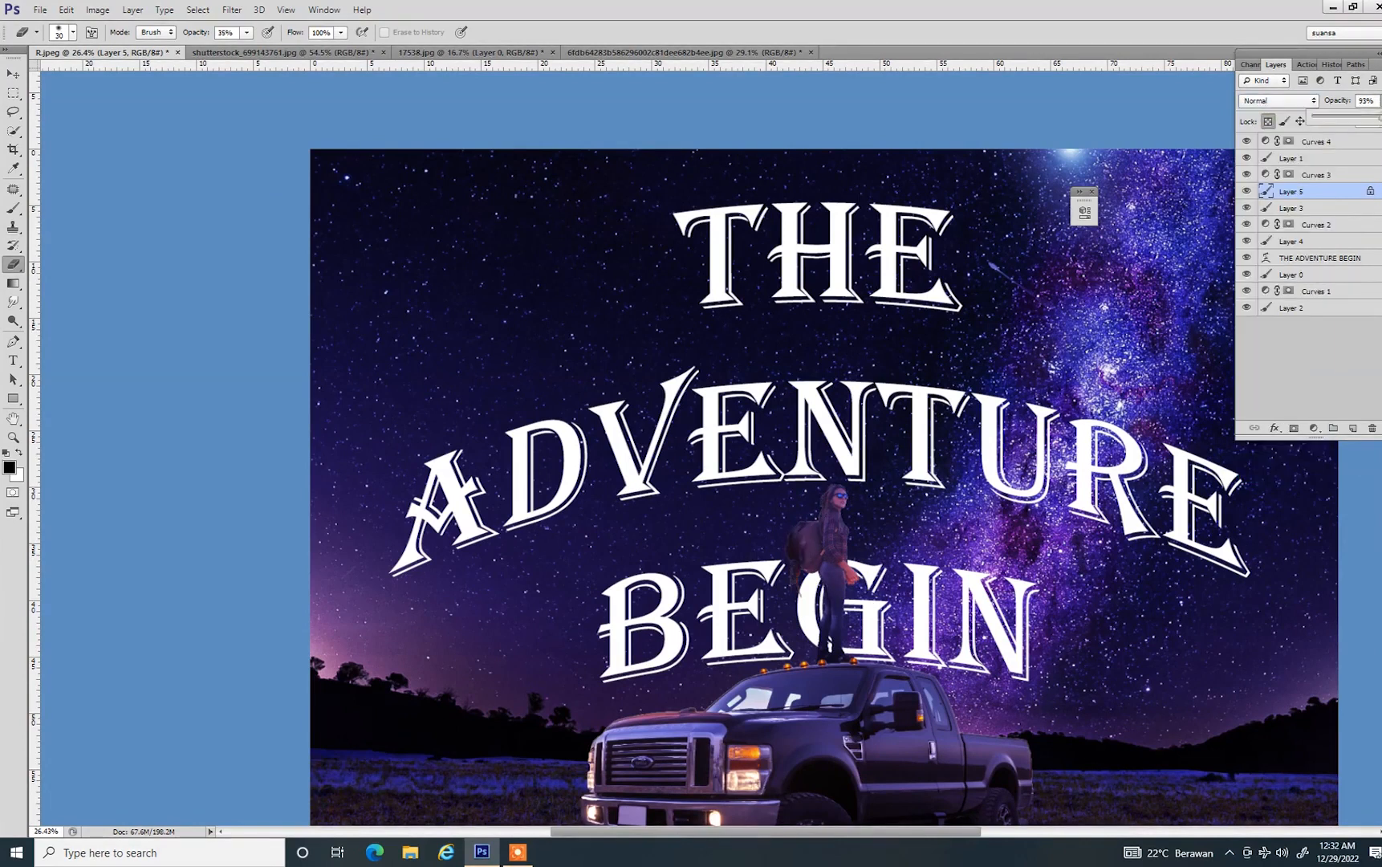
pyautogui.scroll(-3, 1217, 229)
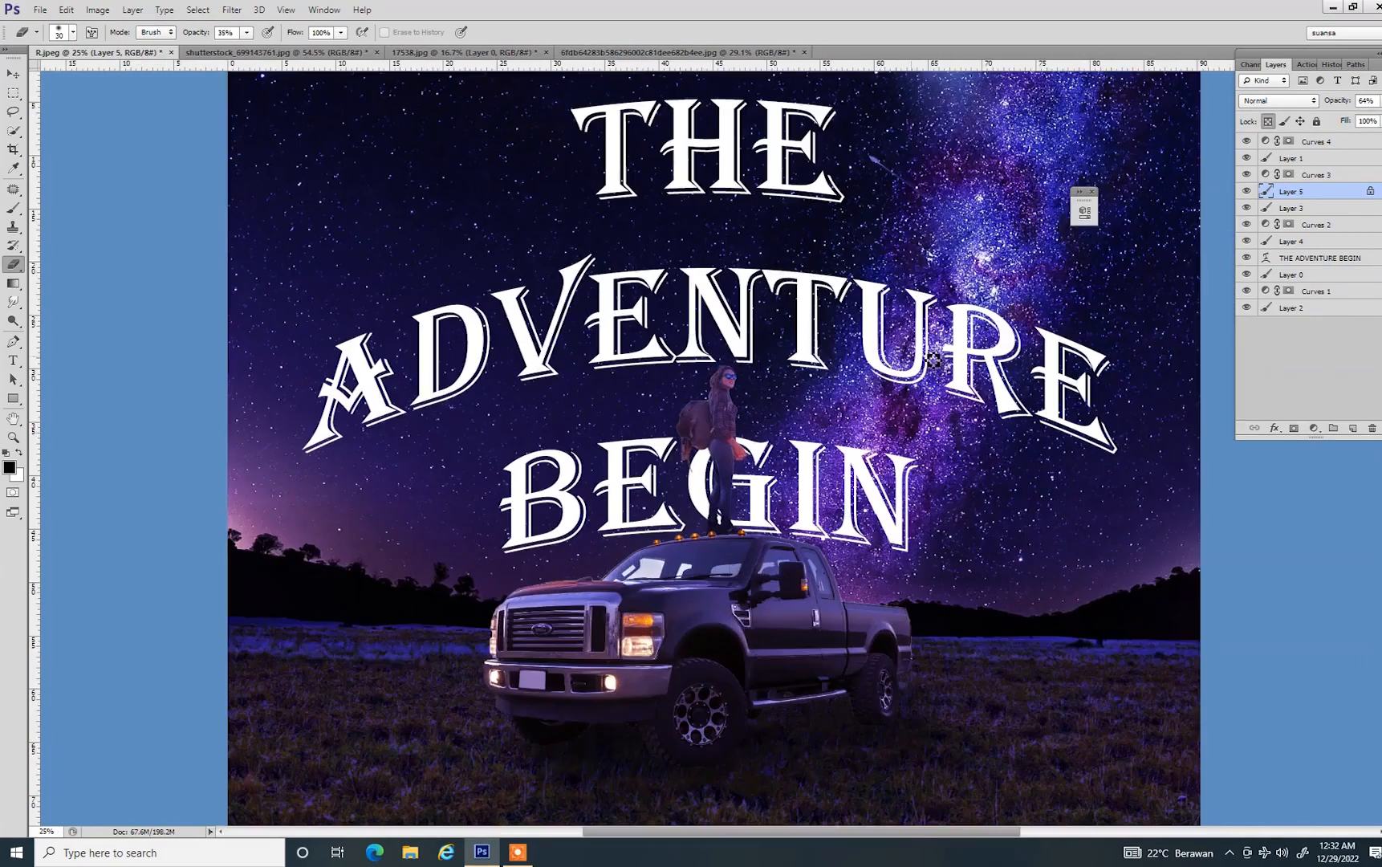
pyautogui.hotkey('ctrl', '+')
# Reshape the red curve of the backpacker's Curves adjustment with a point at input 49, output 82
pyautogui.press('l')
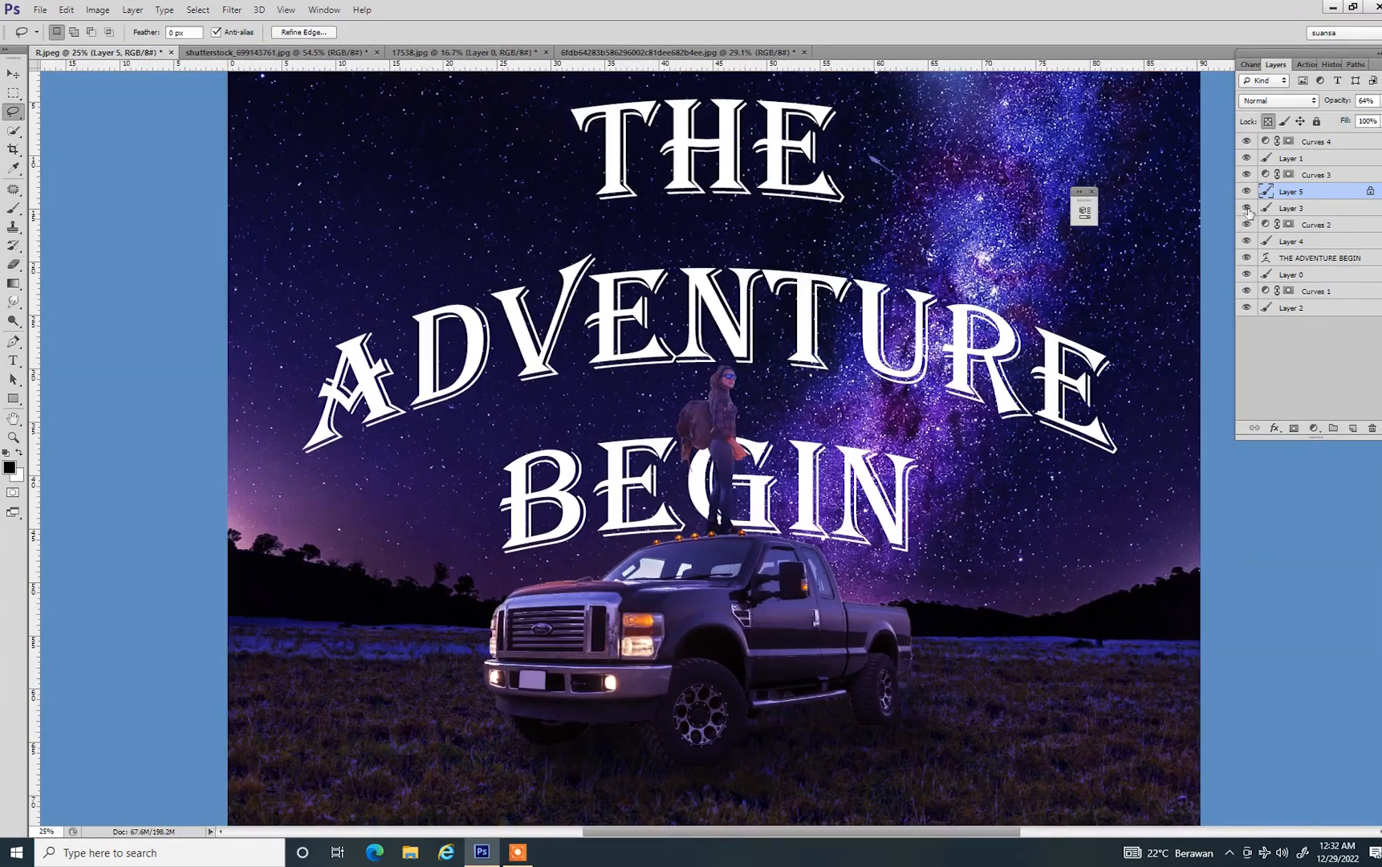
pyautogui.doubleClick(1294, 177)
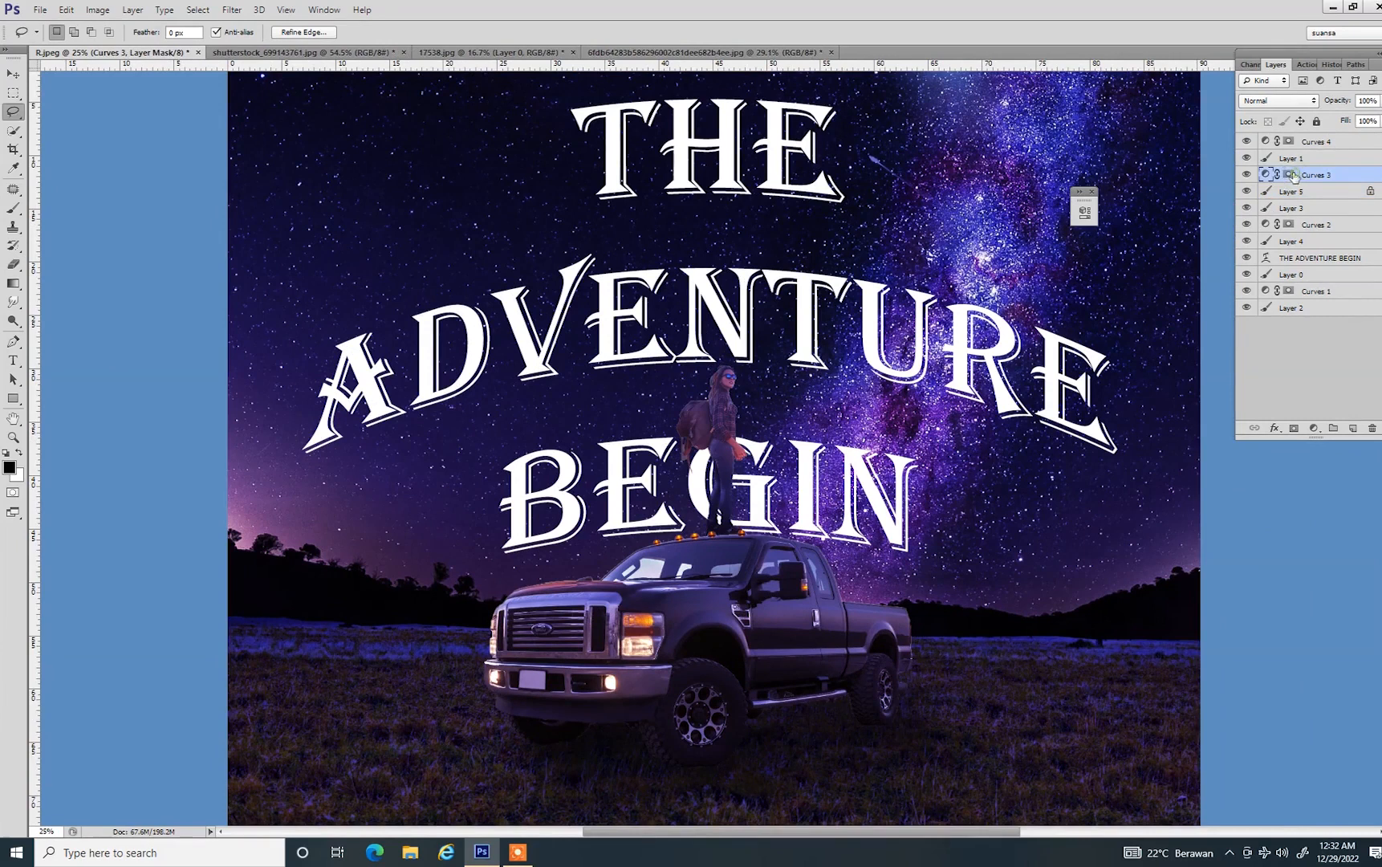
pyautogui.moveTo(927, 360); pyautogui.dragTo(954, 314)
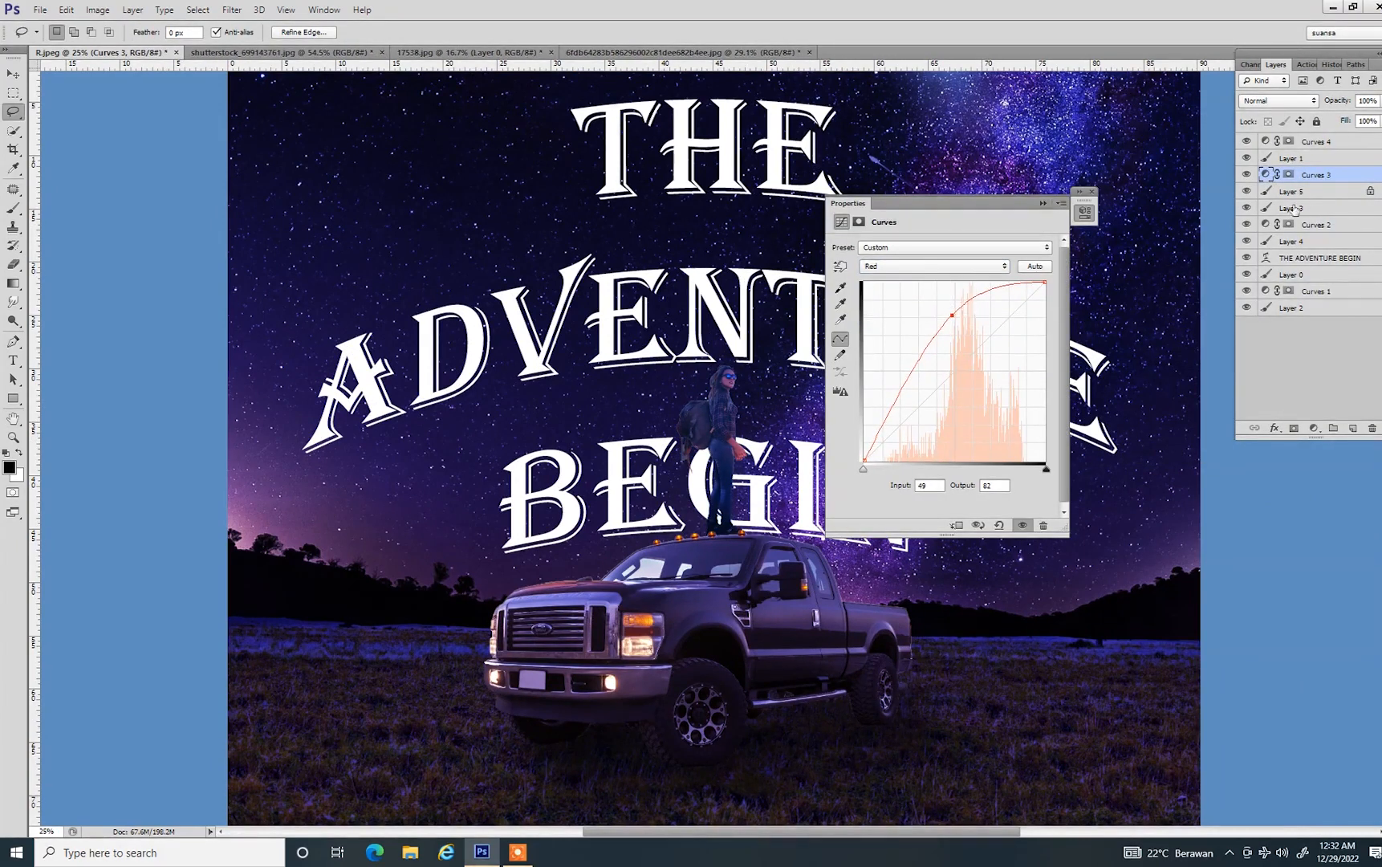
pyautogui.click(1043, 203)
pyautogui.click(1080, 192)
# Examine the backpacker with her layer hidden and shown, and ready a larger eraser on the shading layer
pyautogui.click(1311, 191)
pyautogui.click(1324, 206)
pyautogui.click(1246, 207)
pyautogui.click(1246, 208)
pyautogui.click(1300, 192)
pyautogui.press('e')
pyautogui.press(']')
pyautogui.moveTo(923, 401); pyautogui.dragTo(801, 391)
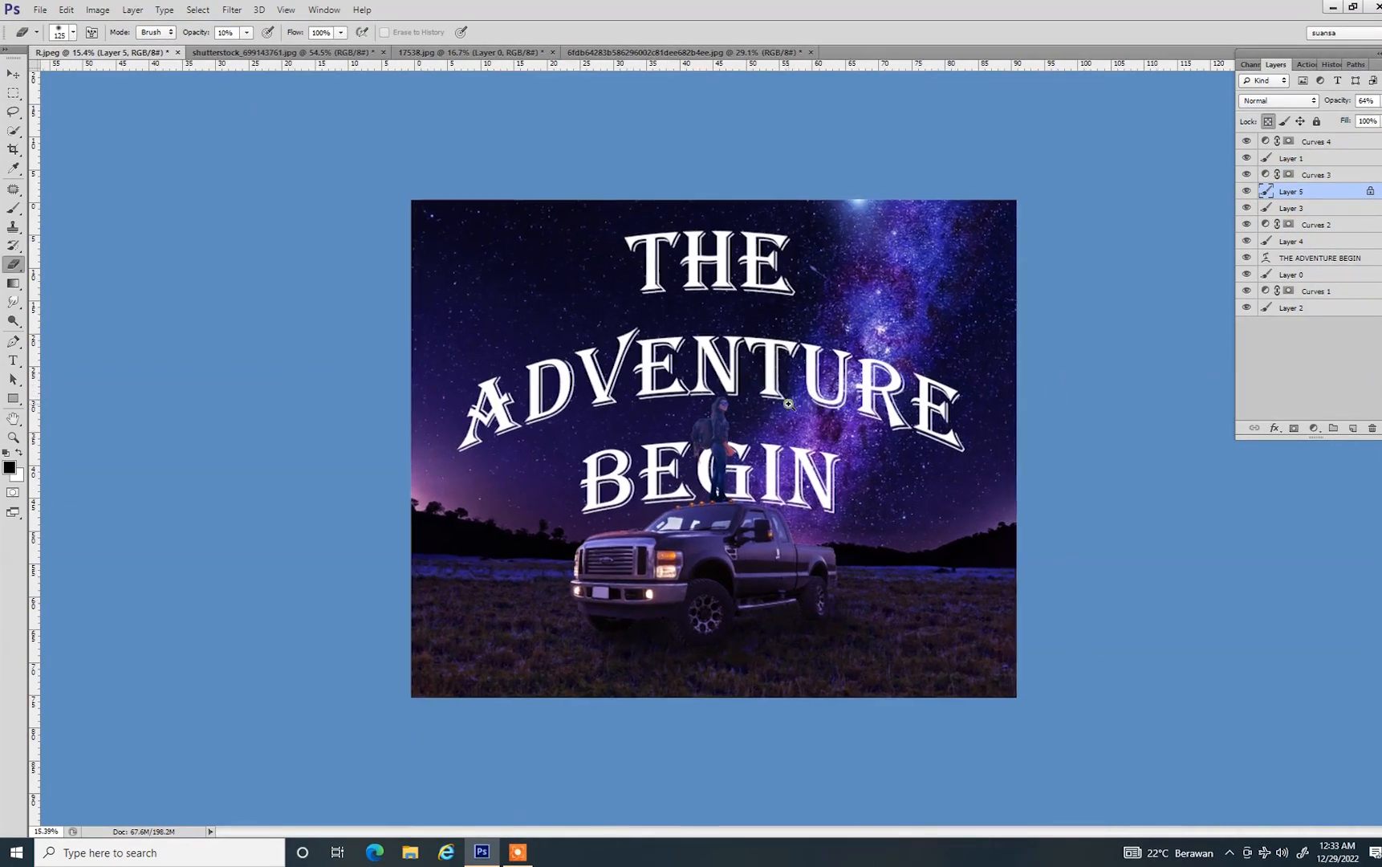
pyautogui.hotkey('ctrl', '+')
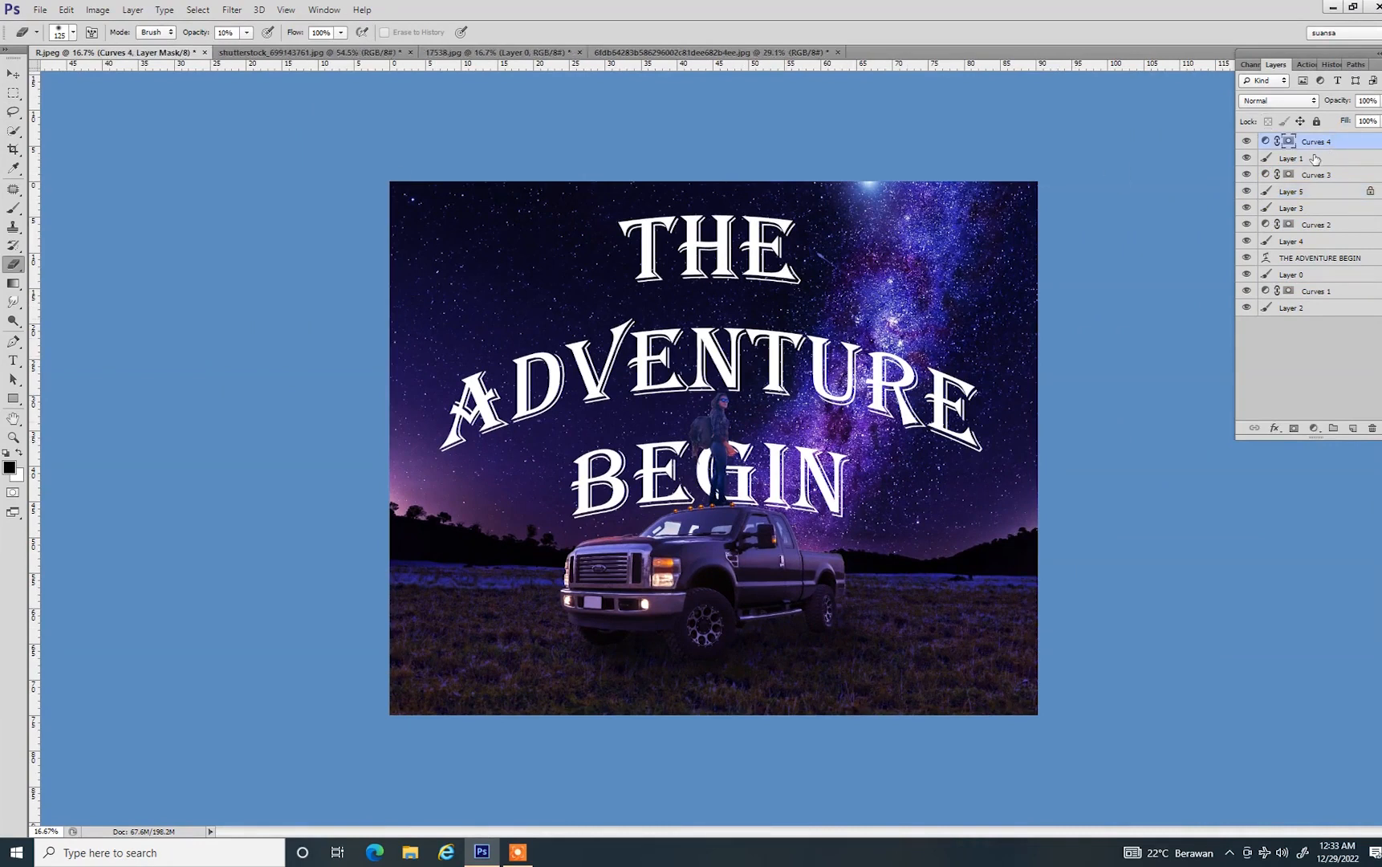
# Browse the design folders and open the glowing moon image preview-8-51260.jpg
pyautogui.hotkey('ctrl', 'o')
pyautogui.click(306, 40)
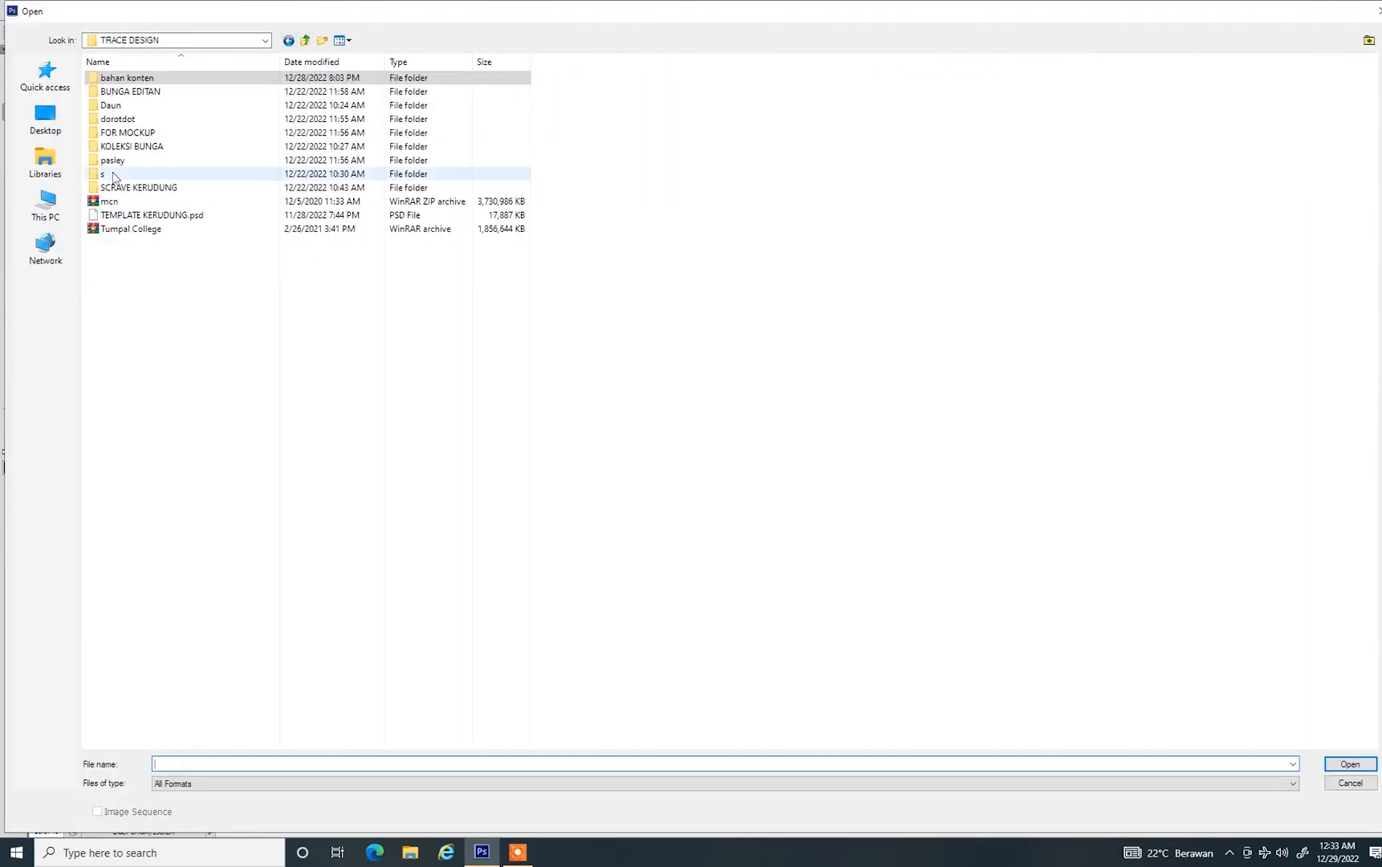
pyautogui.click(111, 161)
pyautogui.doubleClick(112, 134)
pyautogui.click(307, 41)
pyautogui.doubleClick(112, 190)
pyautogui.click(309, 43)
pyautogui.click(309, 43)
pyautogui.doubleClick(124, 148)
pyautogui.doubleClick(1117, 103)
# Set the moon image's resolution to 150
pyautogui.hotkey('ctrl', '-')
pyautogui.hotkey('ctrl', 'alt', 'i')
pyautogui.moveTo(634, 359); pyautogui.dragTo(592, 391)
pyautogui.write('150')
pyautogui.press('Return')
pyautogui.hotkey('ctrl', '+')
# Copy the whole moon image and paste it into the R.jpeg composite
pyautogui.hotkey('ctrl', 'a')
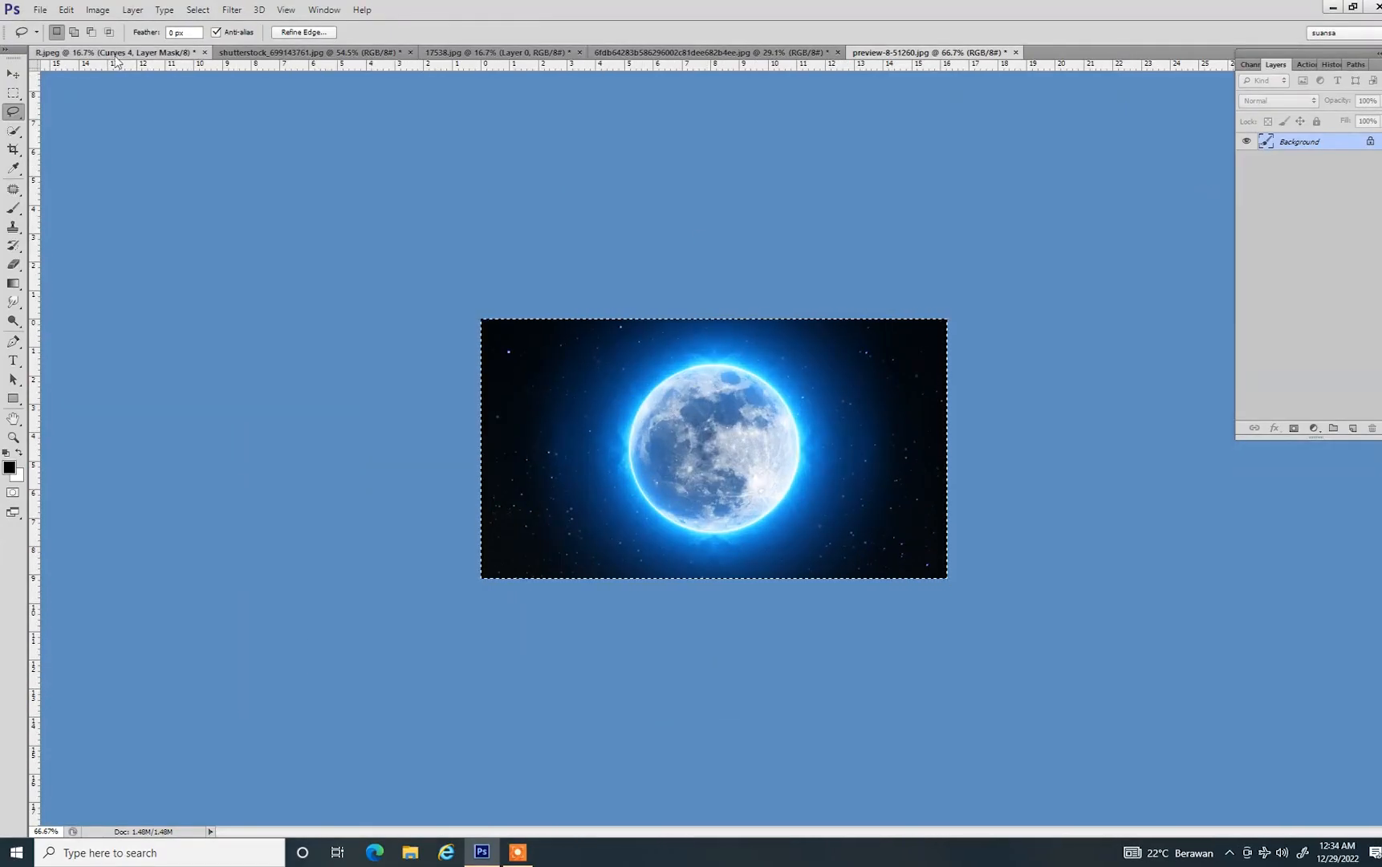
pyautogui.hotkey('ctrl', 'c')
pyautogui.click(117, 52)
pyautogui.hotkey('ctrl', 'v')
# Resize the moon and place it in the sky left of the word THE, with its layer set to Lighten
pyautogui.hotkey('ctrl', 't')
pyautogui.moveTo(525, 244); pyautogui.dragTo(584, 211)
pyautogui.moveTo(534, 279); pyautogui.dragTo(546, 271)
pyautogui.press('Return')
pyautogui.click(1298, 100)
pyautogui.click(1276, 200)
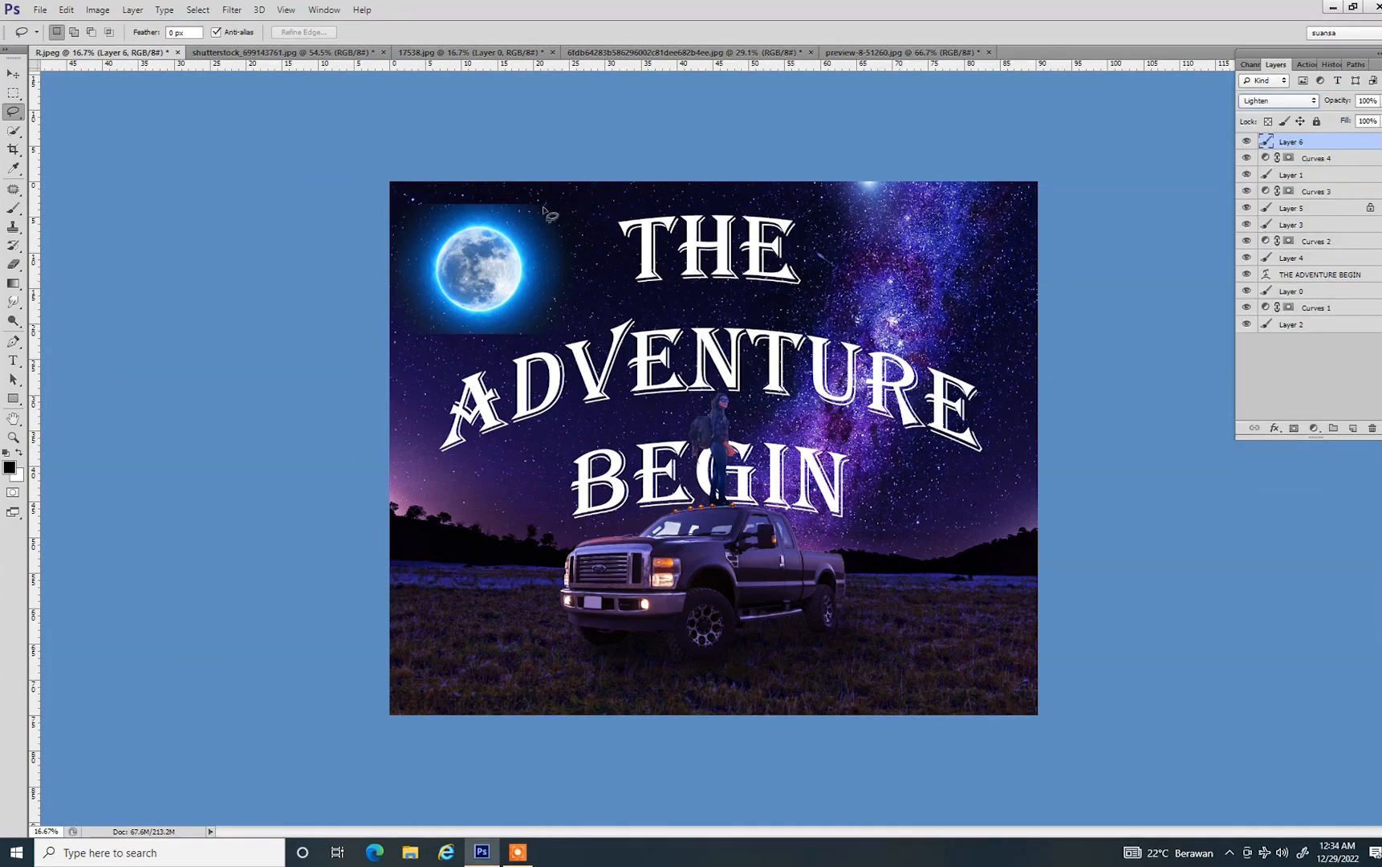
# Erase the dark rectangular background around the moon's glow with a large eraser at 100% opacity
pyautogui.press('e')
pyautogui.click(1245, 143)
pyautogui.click(1246, 143)
pyautogui.moveTo(247, 33); pyautogui.dragTo(320, 48)
pyautogui.moveTo(551, 195); pyautogui.dragTo(390, 188)
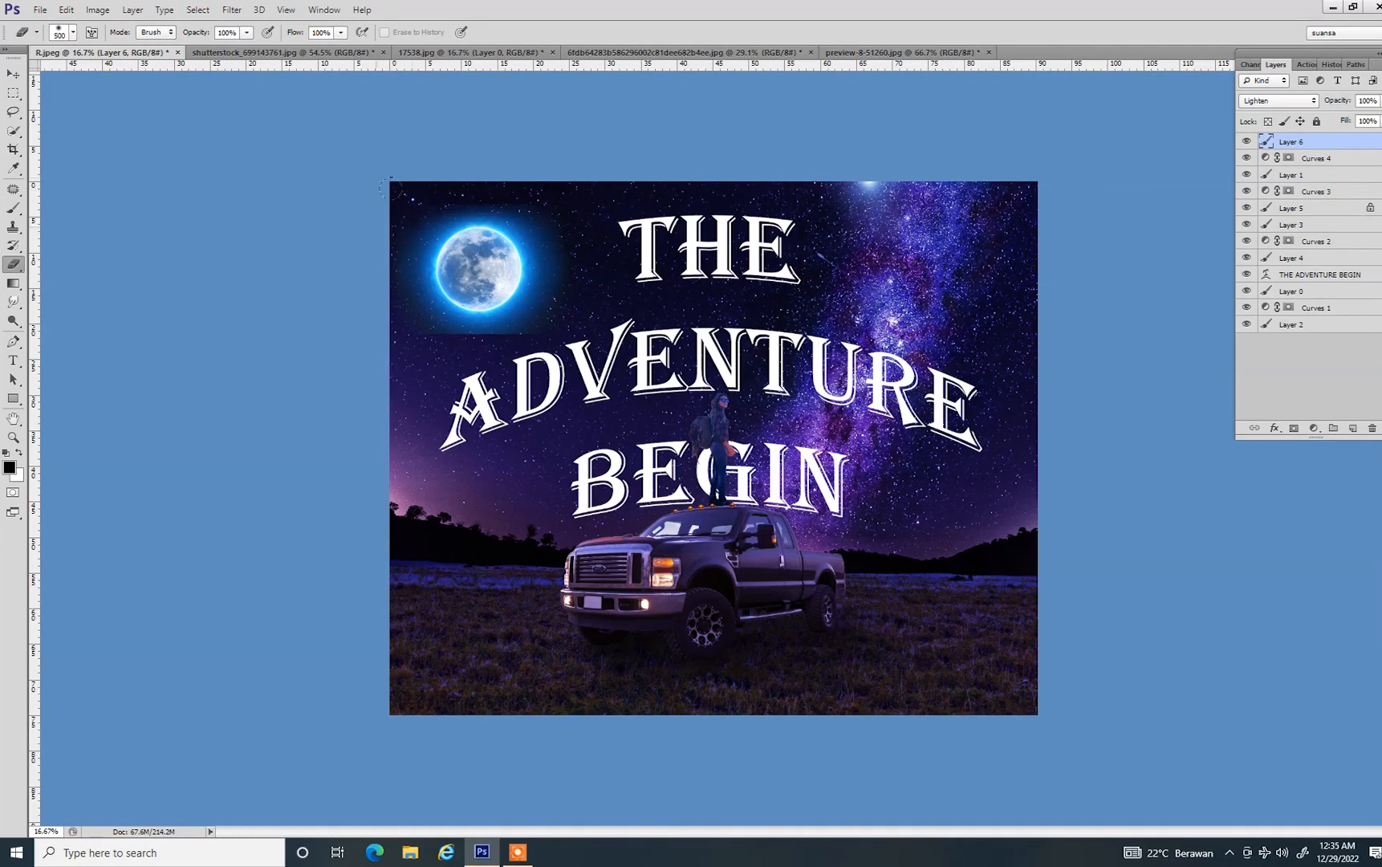
pyautogui.moveTo(559, 178); pyautogui.dragTo(551, 310)
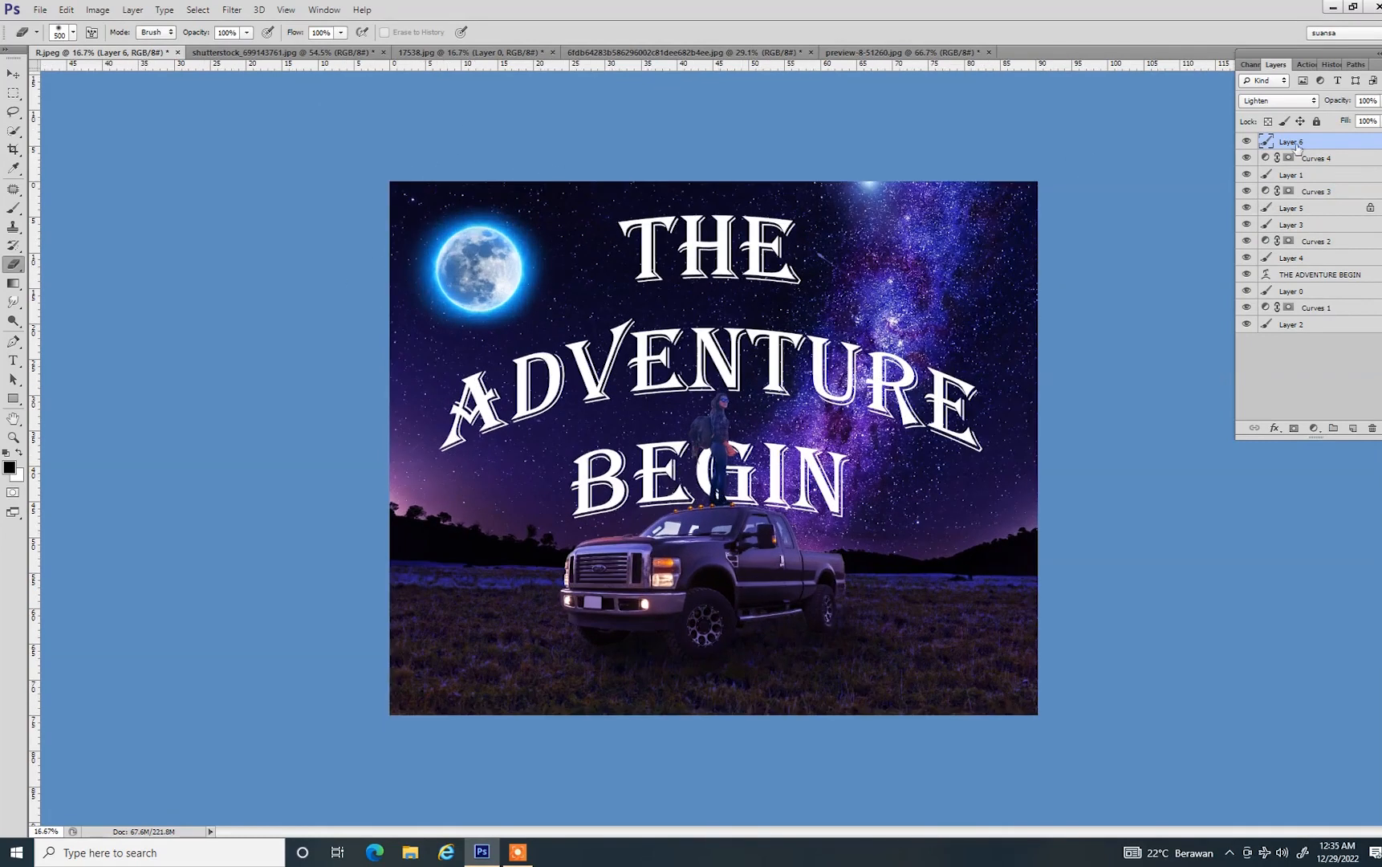
# Add a Curves adjustment for the moon and reshape its blue curve
pyautogui.click(1313, 428)
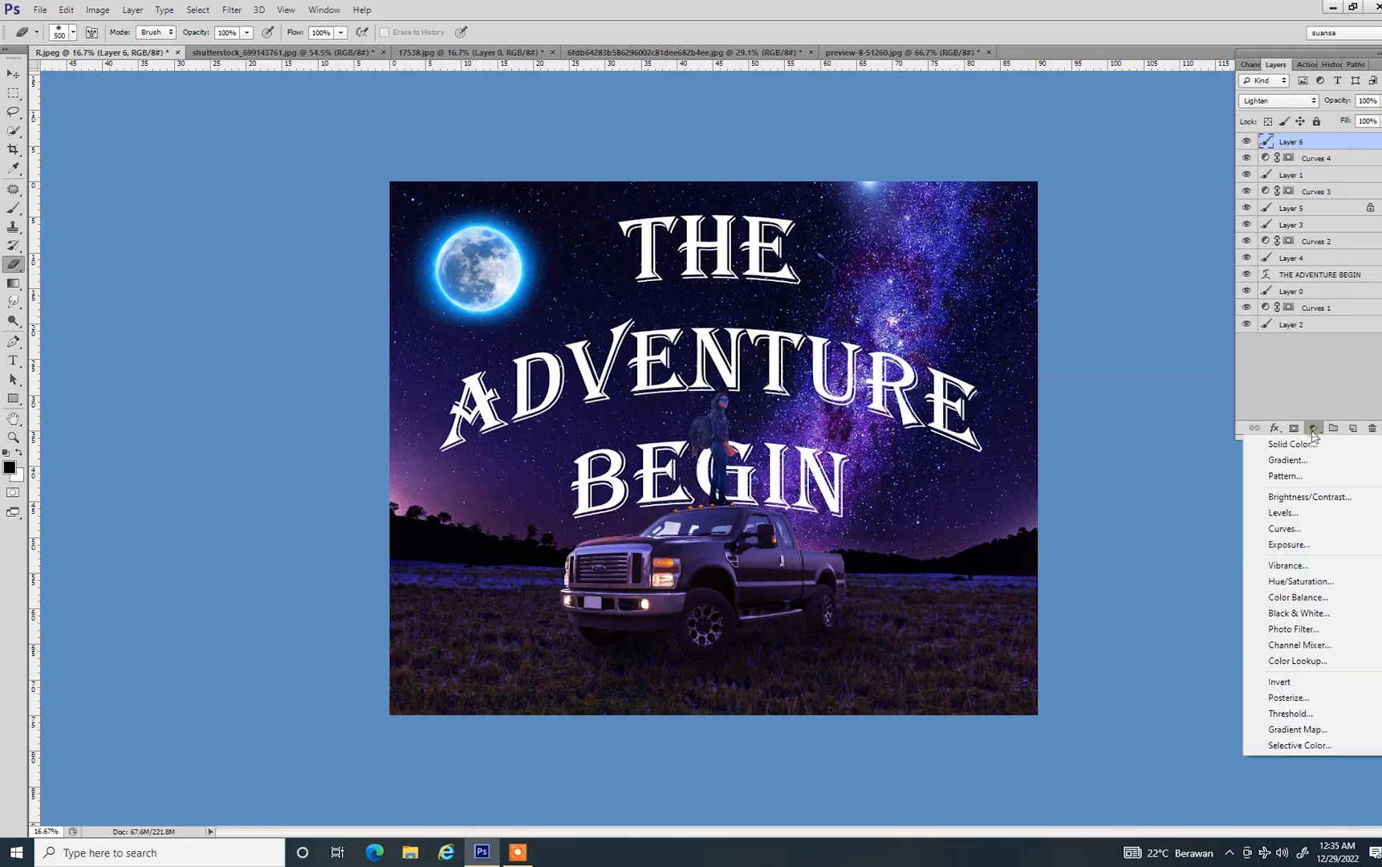
pyautogui.click(1284, 526)
pyautogui.click(1160, 265)
pyautogui.click(1133, 315)
pyautogui.moveTo(1202, 370); pyautogui.dragTo(1165, 370)
# Raise the red and green curves of the moon's adjustment and compare the result with it hidden
pyautogui.click(1147, 266)
pyautogui.click(1131, 293)
pyautogui.click(1160, 265)
pyautogui.click(1133, 300)
pyautogui.moveTo(1187, 343)
pyautogui.mouseDown()
pyautogui.moveTo(1185, 321)
pyautogui.moveTo(1193, 330)
pyautogui.mouseUp()
pyautogui.click(1247, 141)
pyautogui.click(1247, 141)
# Adjust the moon's blue curve to a nearly straight line with a point at input 36, output 33
pyautogui.click(1164, 265)
pyautogui.click(1136, 311)
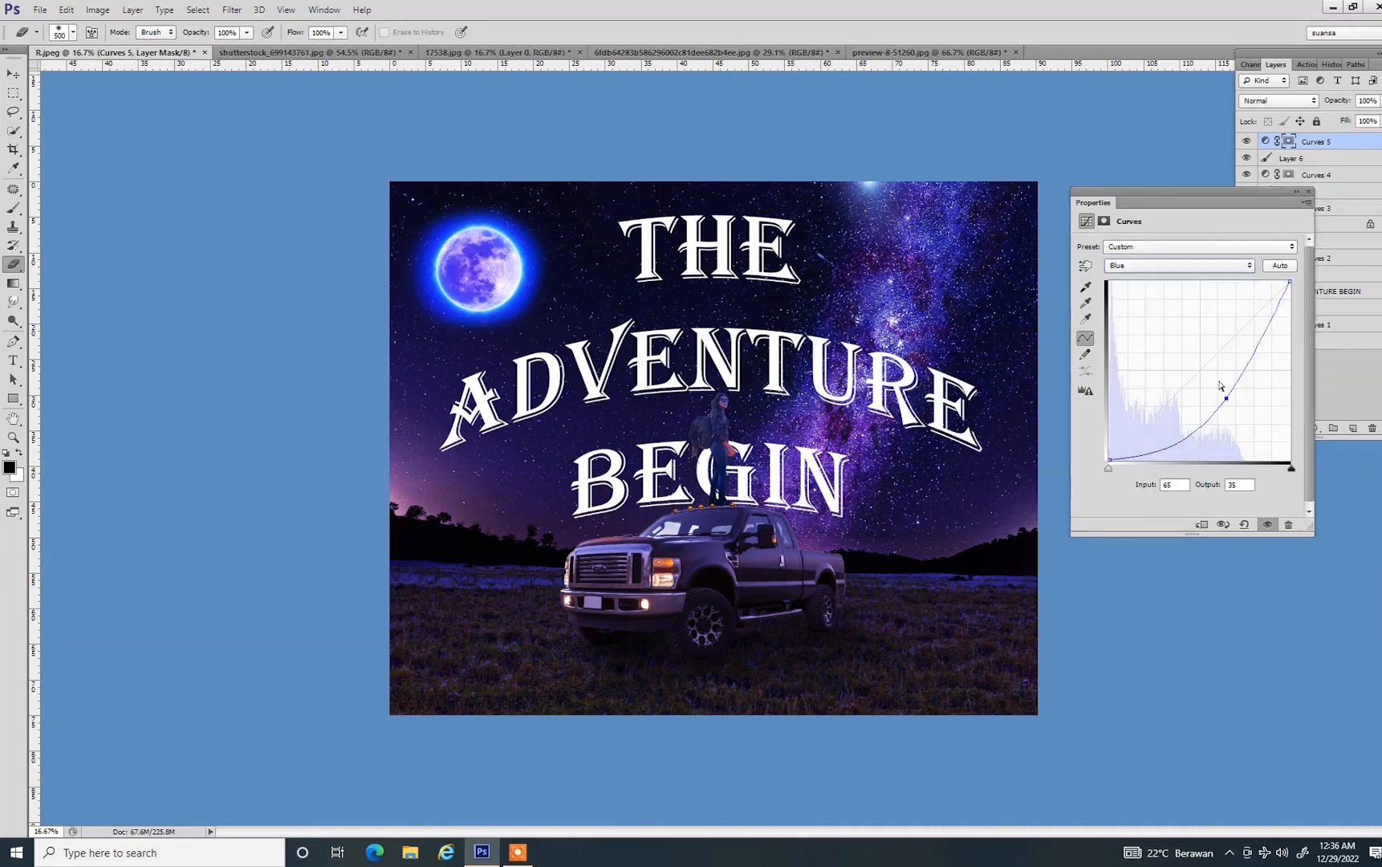
pyautogui.moveTo(1173, 362); pyautogui.dragTo(1153, 371)
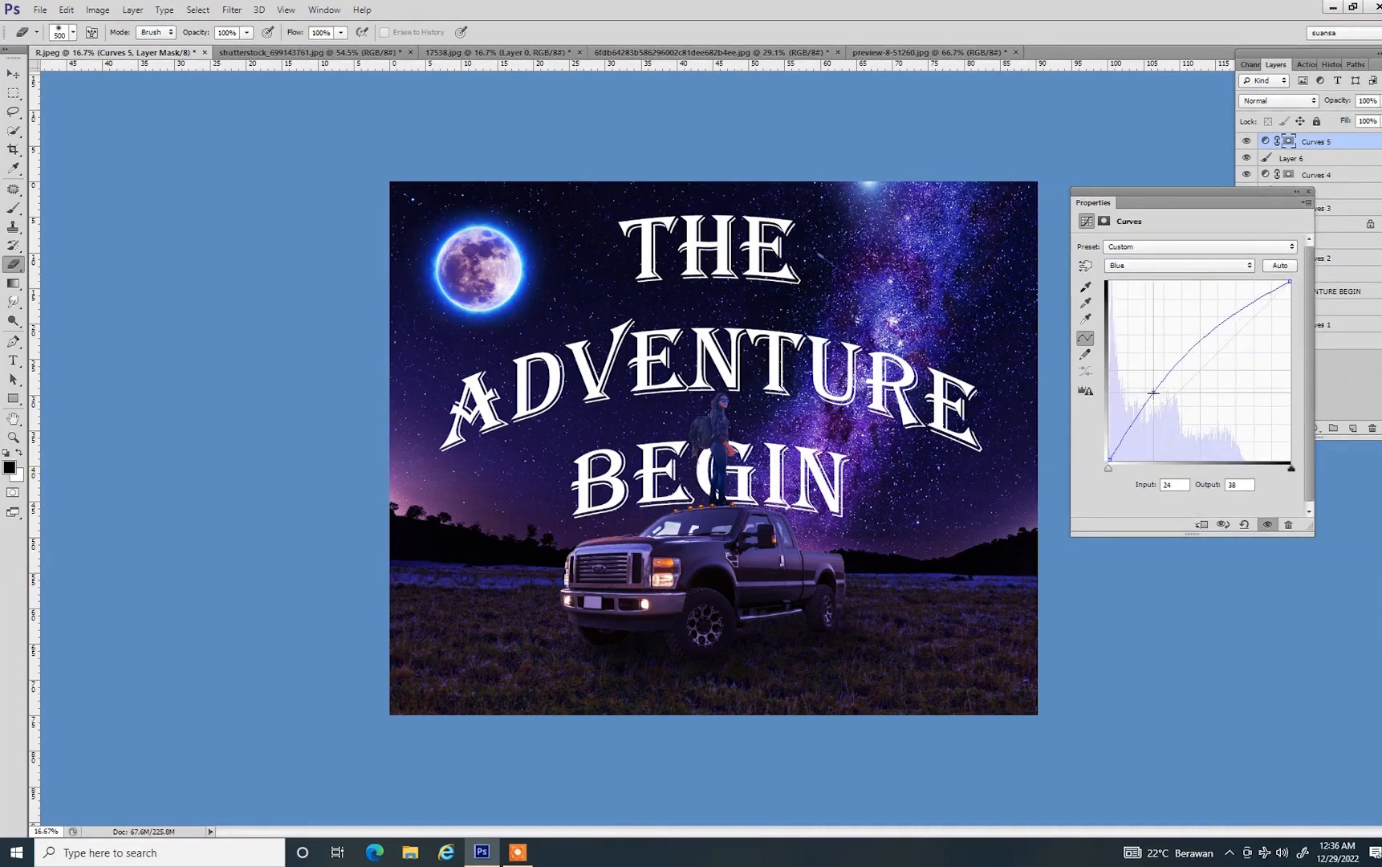
pyautogui.click(1178, 266)
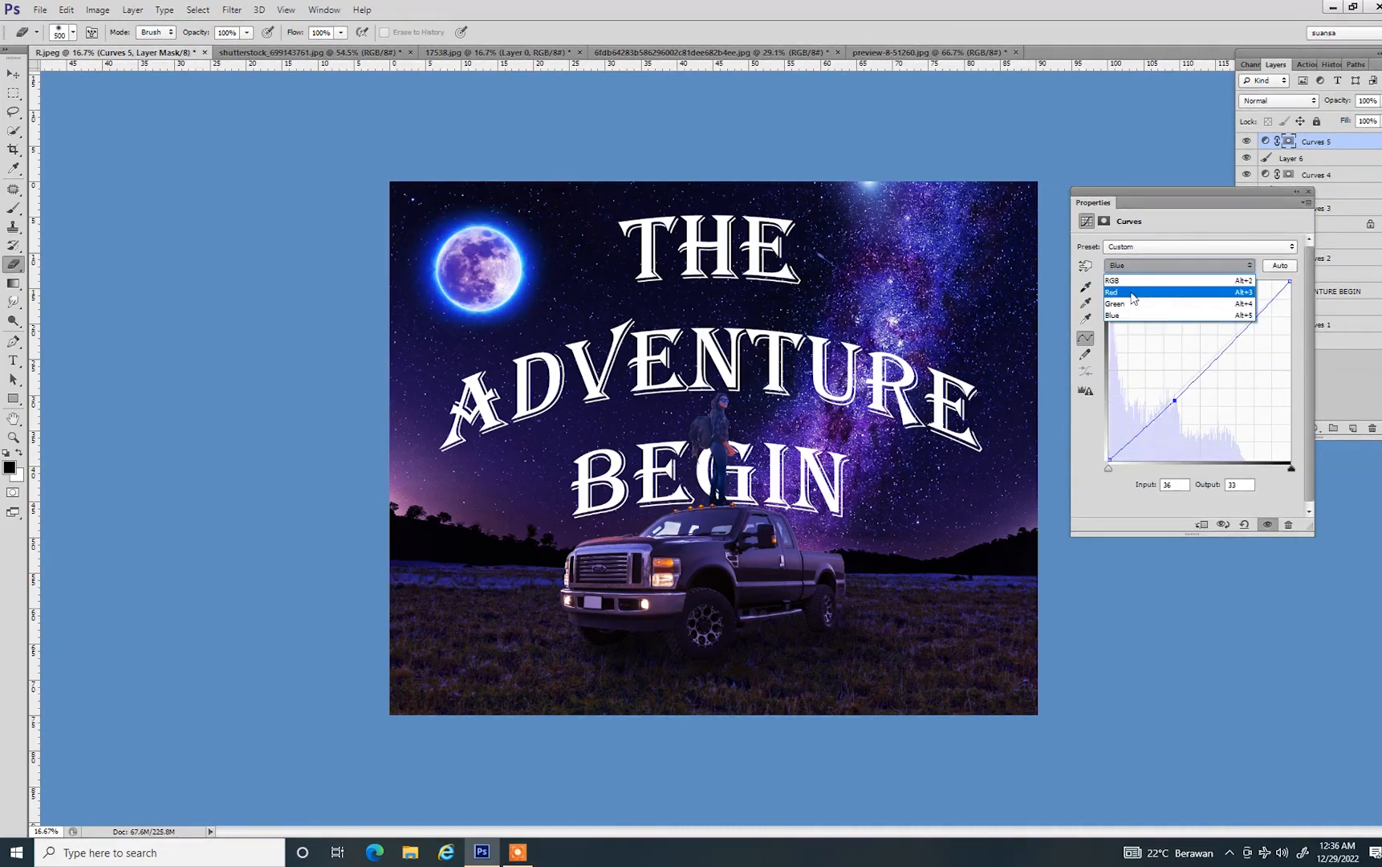
pyautogui.click(1140, 284)
# Add a second point to the moon's green curve at input 29, output 43
pyautogui.click(1205, 266)
pyautogui.click(1199, 298)
pyautogui.moveTo(1196, 336); pyautogui.dragTo(1166, 378)
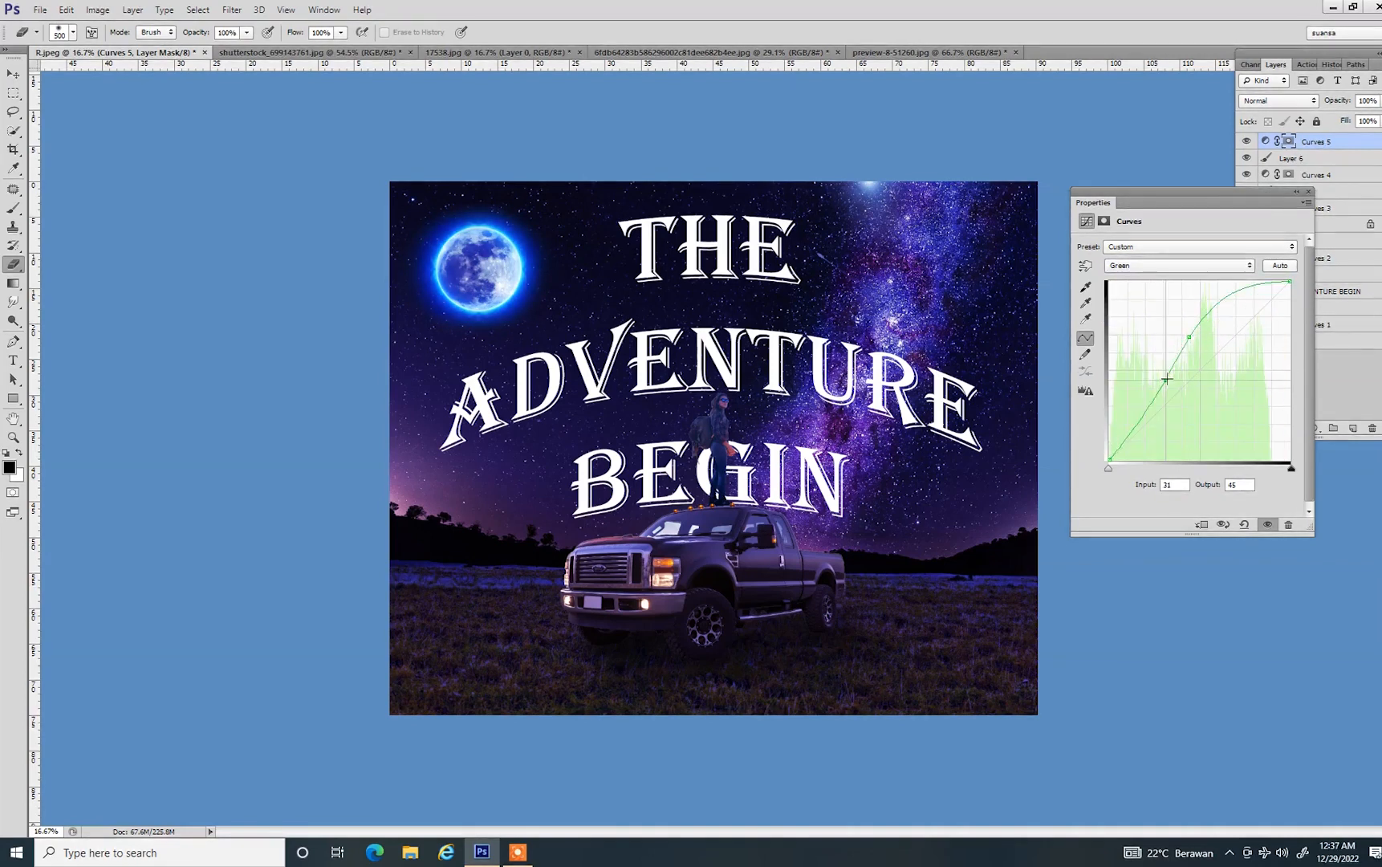
pyautogui.hotkey('ctrl', '-')
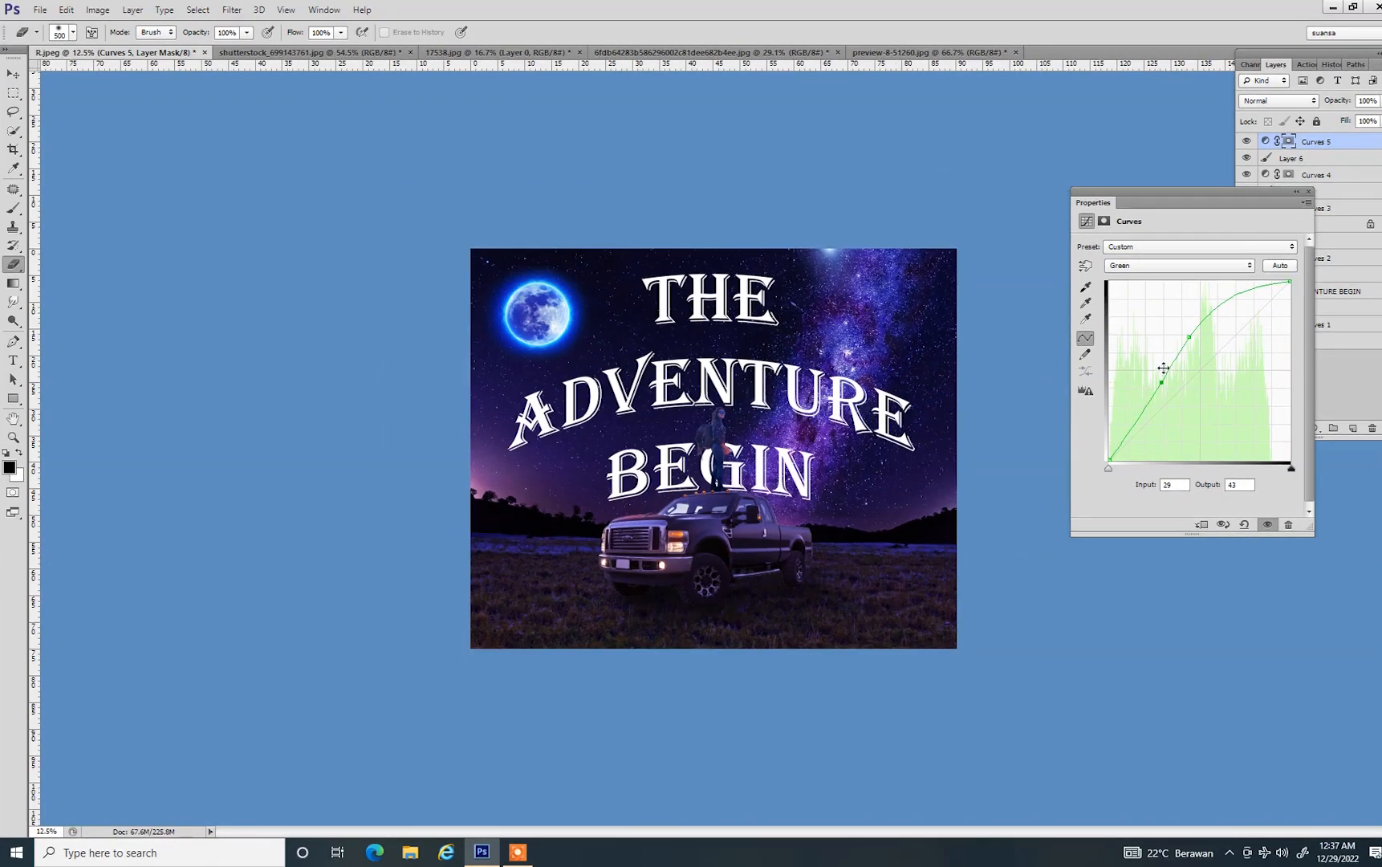
pyautogui.click(1296, 192)
# Reopen the moon's Curves adjustment and lower its red curve to input 64, output 51
pyautogui.doubleClick(1267, 143)
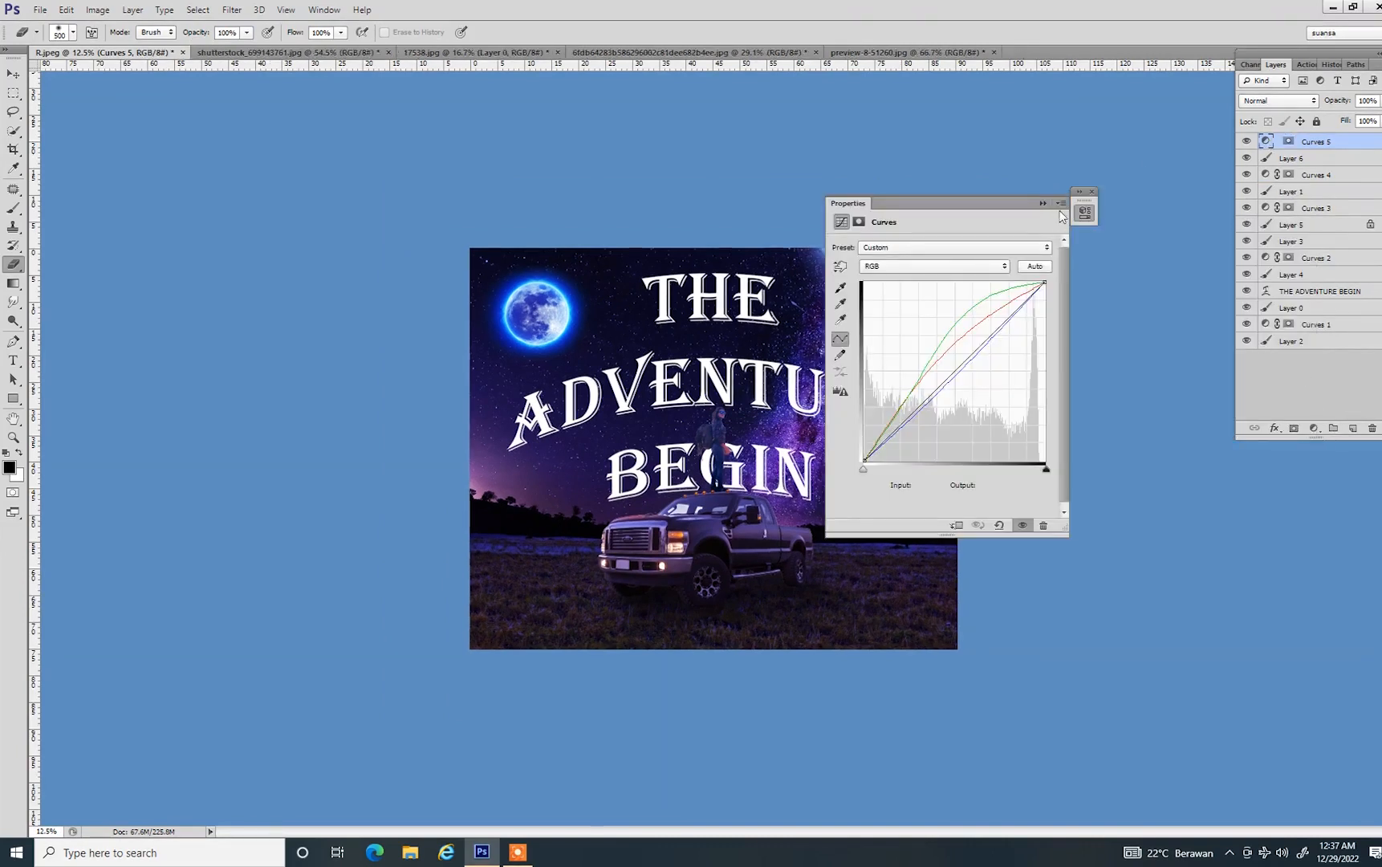
pyautogui.hotkey('ctrl', '+')
pyautogui.moveTo(951, 201); pyautogui.dragTo(1201, 241)
pyautogui.click(1182, 306)
pyautogui.click(1136, 323)
pyautogui.moveTo(1167, 425); pyautogui.dragTo(1229, 410)
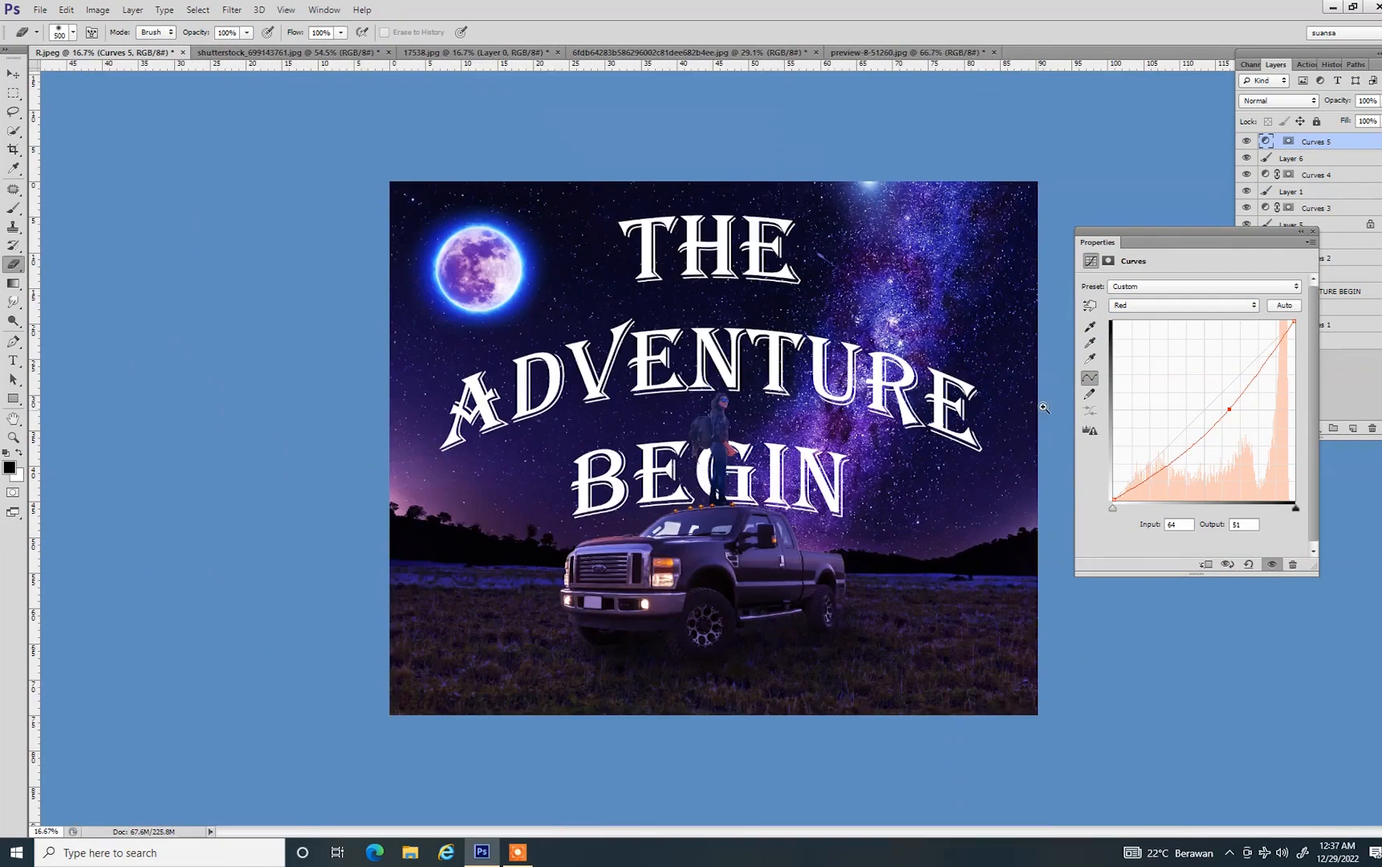
# Raise the moon's blue curve and compare the composite with the moon hidden and shown
pyautogui.click(1182, 305)
pyautogui.click(1139, 361)
pyautogui.moveTo(1163, 450); pyautogui.dragTo(1155, 423)
pyautogui.click(1310, 243)
pyautogui.click(1109, 219)
pyautogui.press('Return')
pyautogui.click(1301, 232)
pyautogui.scroll(-2, 1193, 202)
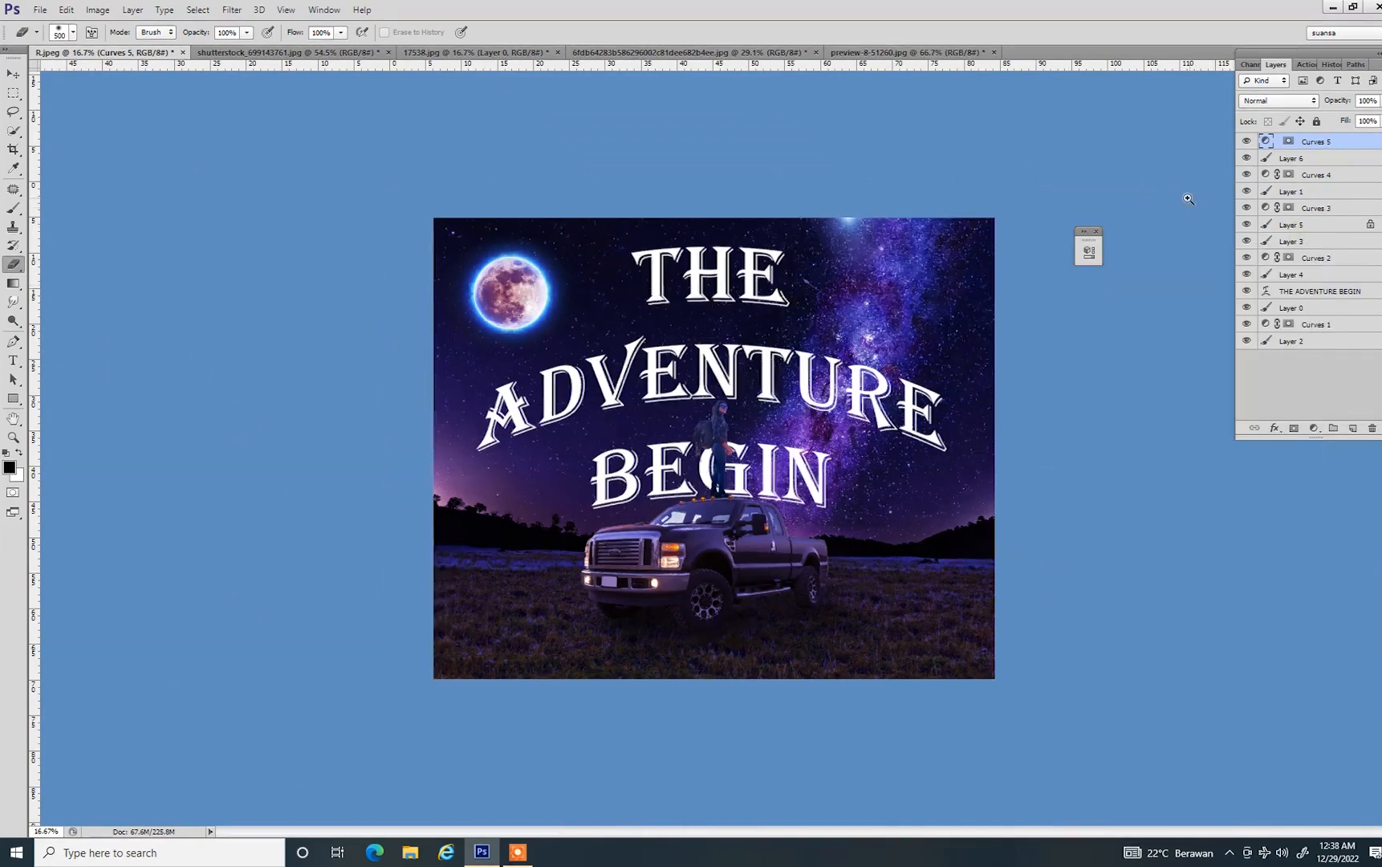
pyautogui.click(1247, 158)
pyautogui.click(1246, 158)
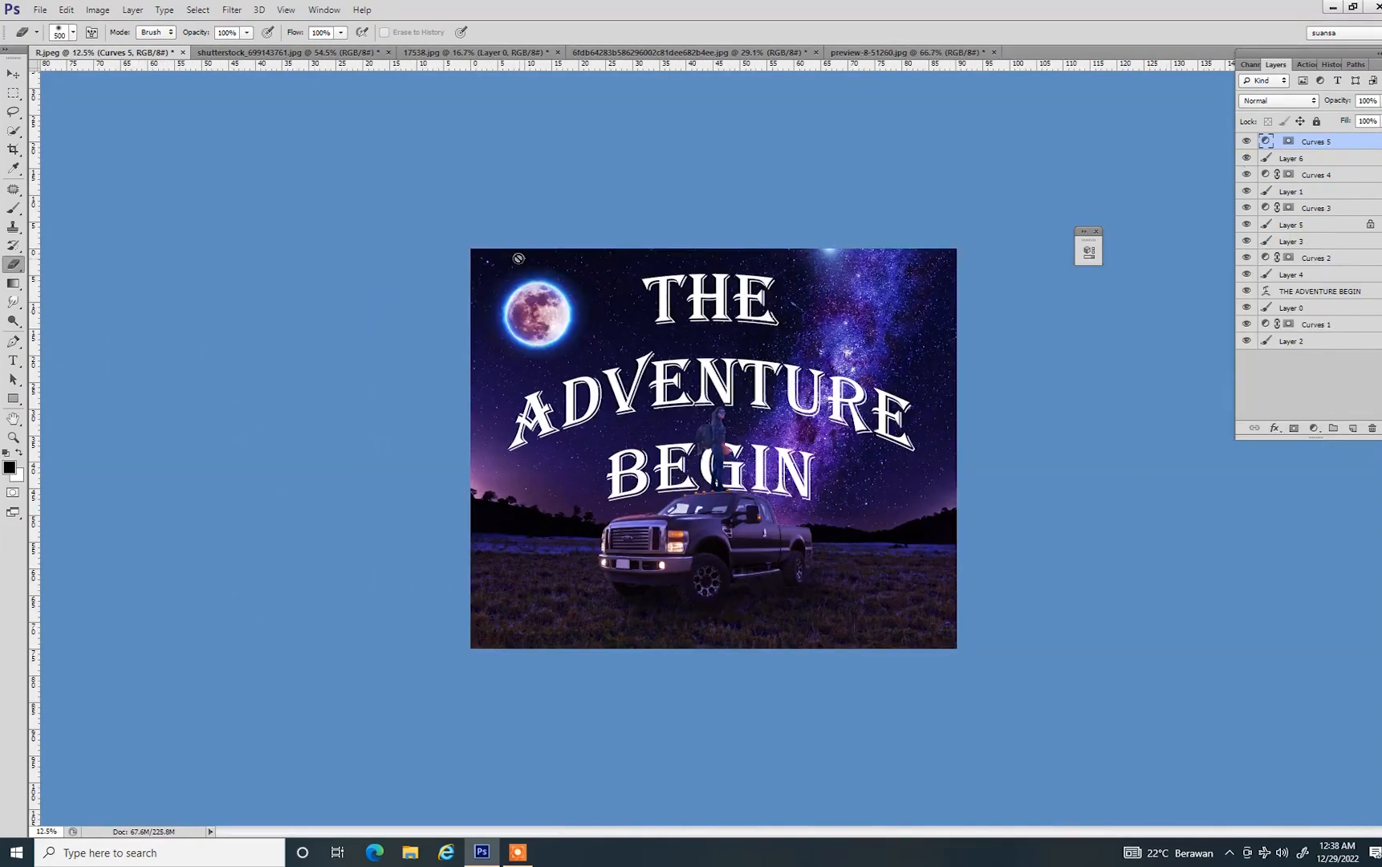
pyautogui.click(514, 854)
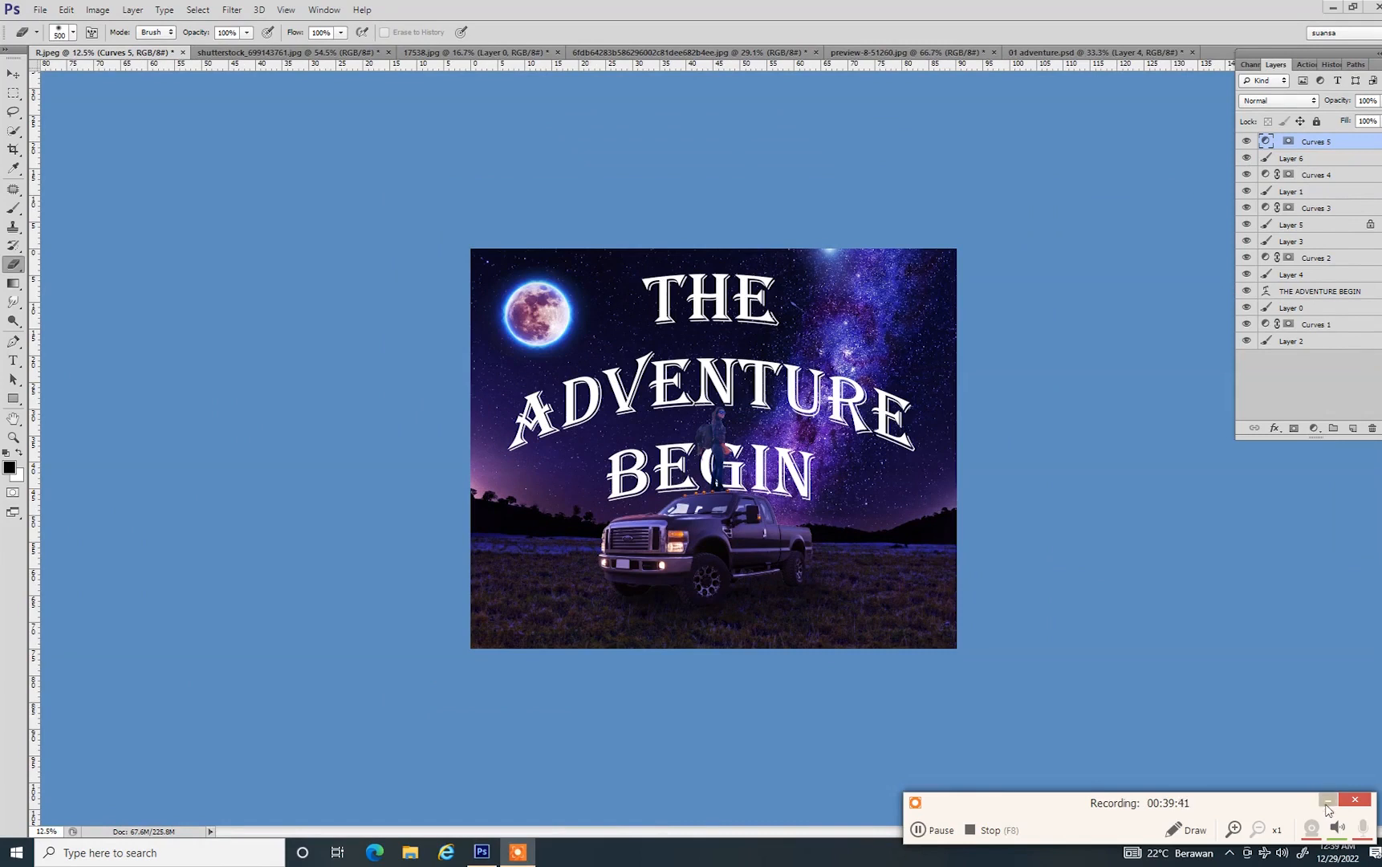
pyautogui.click(1328, 801)
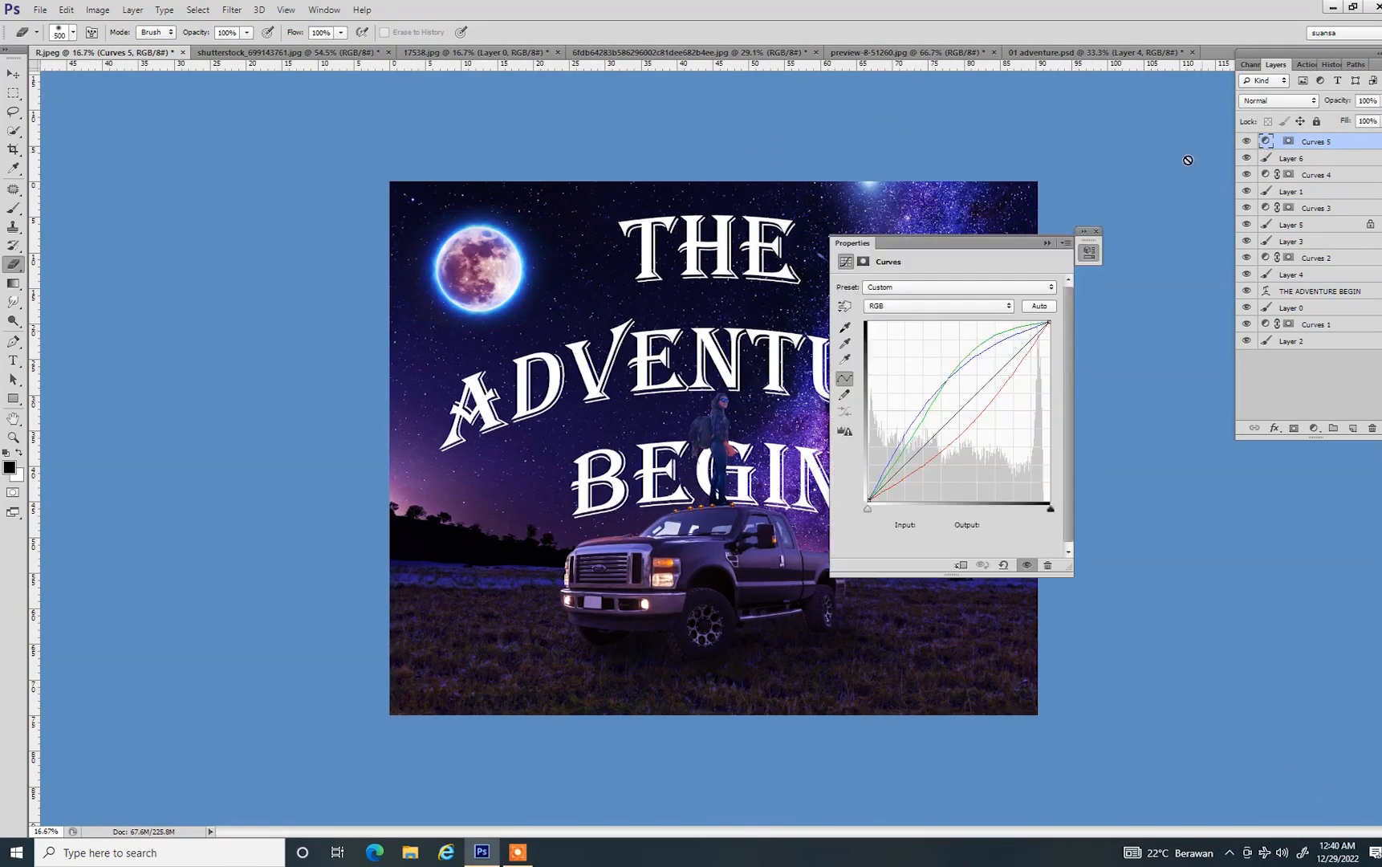
# Raise the moon's red curve to a point at input 36, output 52
pyautogui.click(904, 310)
pyautogui.click(892, 327)
pyautogui.moveTo(945, 424); pyautogui.dragTo(945, 411)
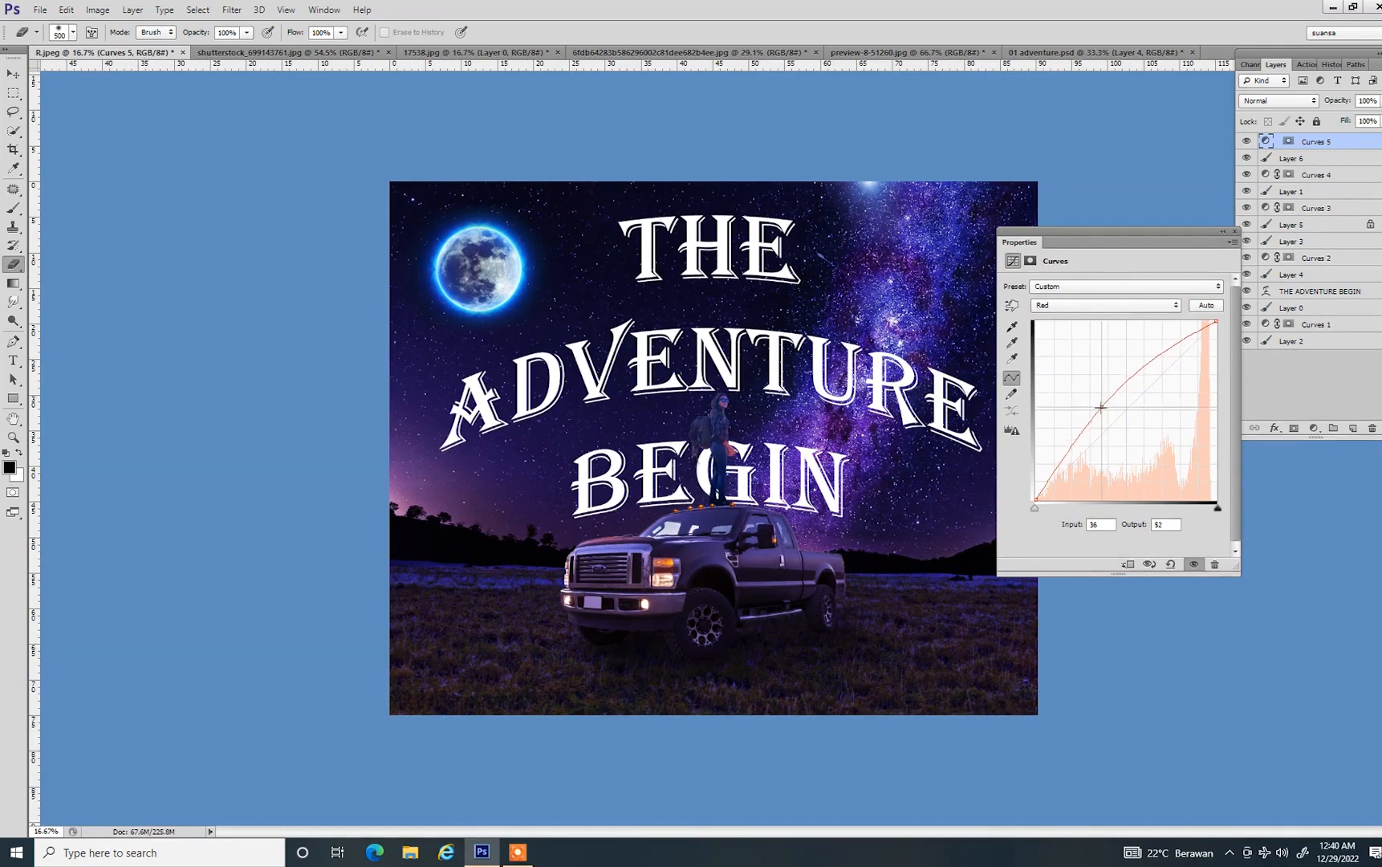
# Lower the moon's green curve and bring its blue curve down to input 47, output 33
pyautogui.click(1105, 305)
pyautogui.click(1104, 343)
pyautogui.moveTo(1122, 411)
pyautogui.mouseDown()
pyautogui.moveTo(1121, 374)
pyautogui.moveTo(1068, 423)
pyautogui.moveTo(1098, 402)
pyautogui.moveTo(1128, 452)
pyautogui.moveTo(1124, 438)
pyautogui.mouseUp()
pyautogui.click(1104, 305)
pyautogui.click(1105, 357)
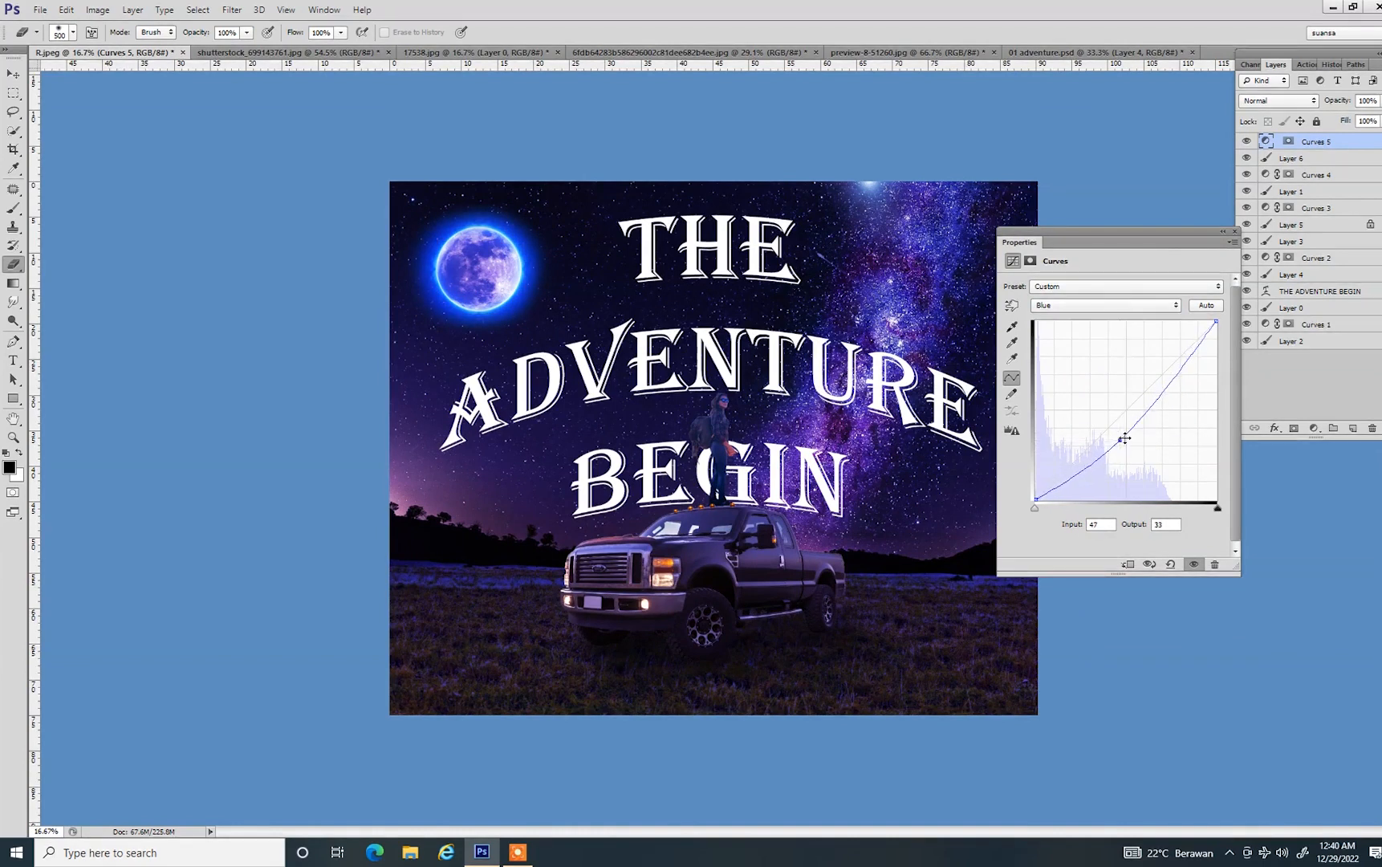
# Lightly erase the upper edge of the moon's glow on Layer 6 with the Eraser at 14% opacity, and set its flow to 44%
pyautogui.click(1224, 233)
pyautogui.click(1300, 158)
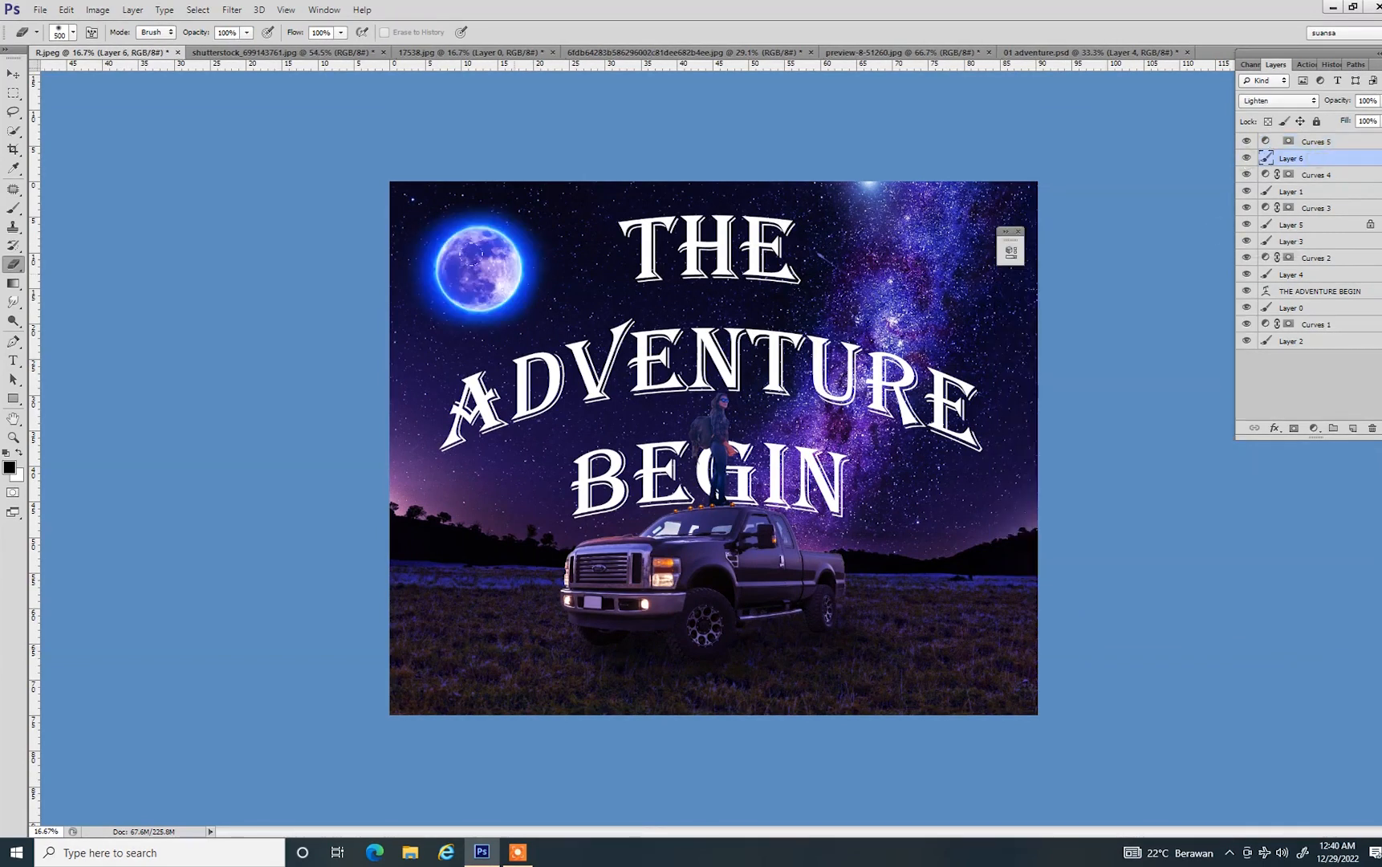
pyautogui.click(246, 32)
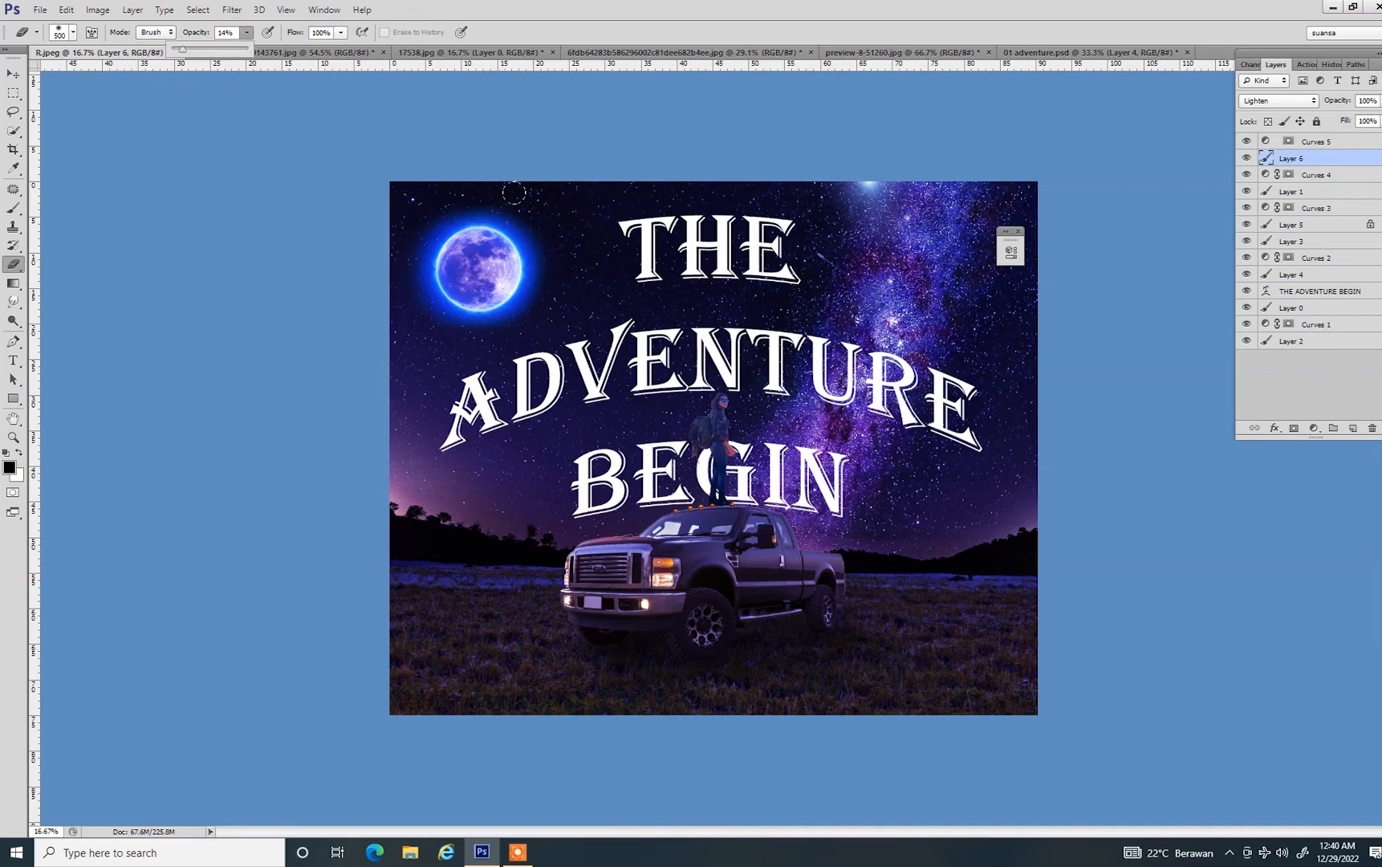
pyautogui.moveTo(489, 230); pyautogui.dragTo(536, 258)
pyautogui.hotkey('shift', '4')
pyautogui.hotkey('shift', '4')
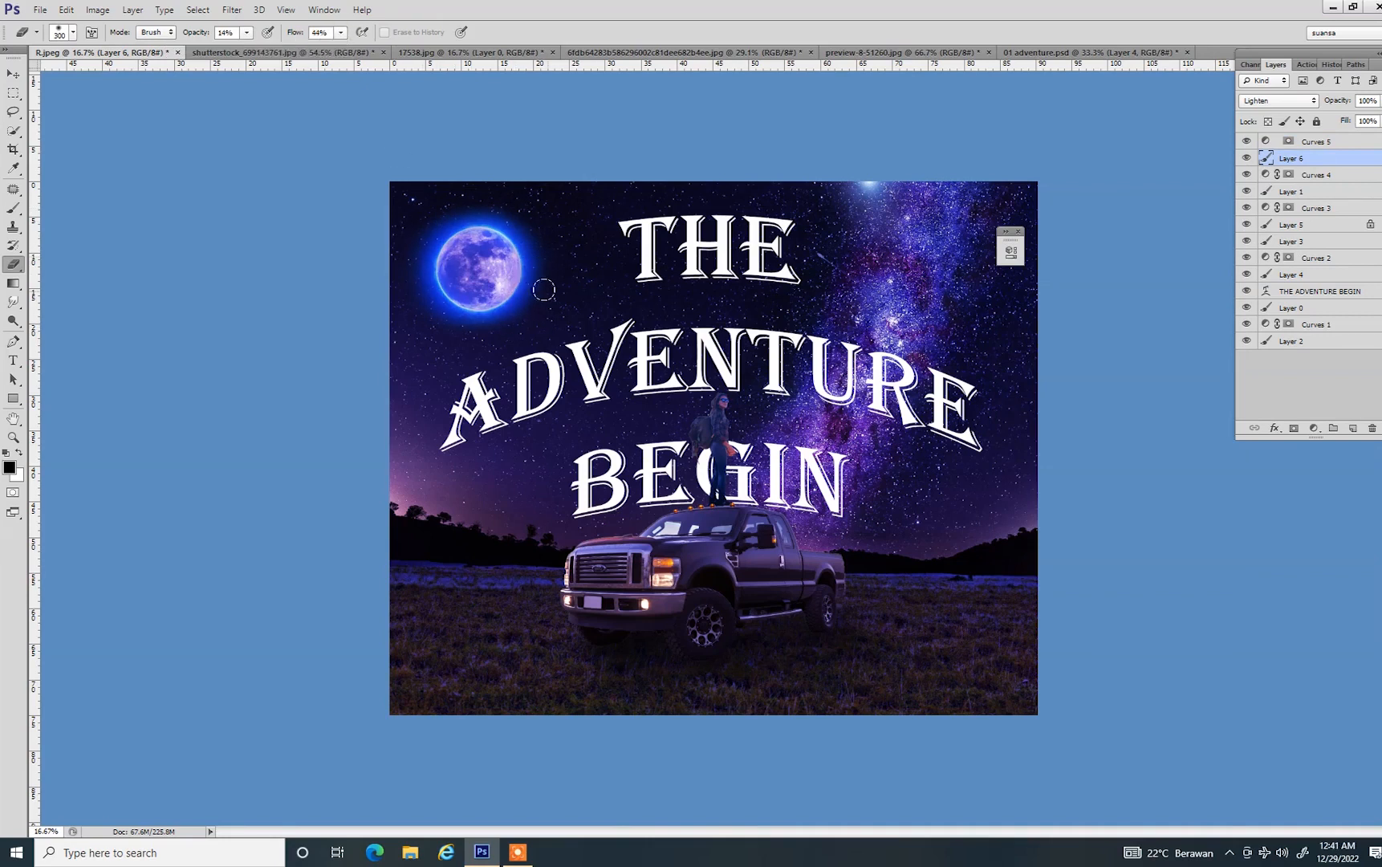
# Reopen the moon's Curves adjustment and raise its blue curve to input 29, output 44
pyautogui.doubleClick(1283, 143)
pyautogui.click(861, 306)
pyautogui.click(827, 356)
pyautogui.moveTo(847, 423); pyautogui.dragTo(842, 419)
pyautogui.click(1006, 231)
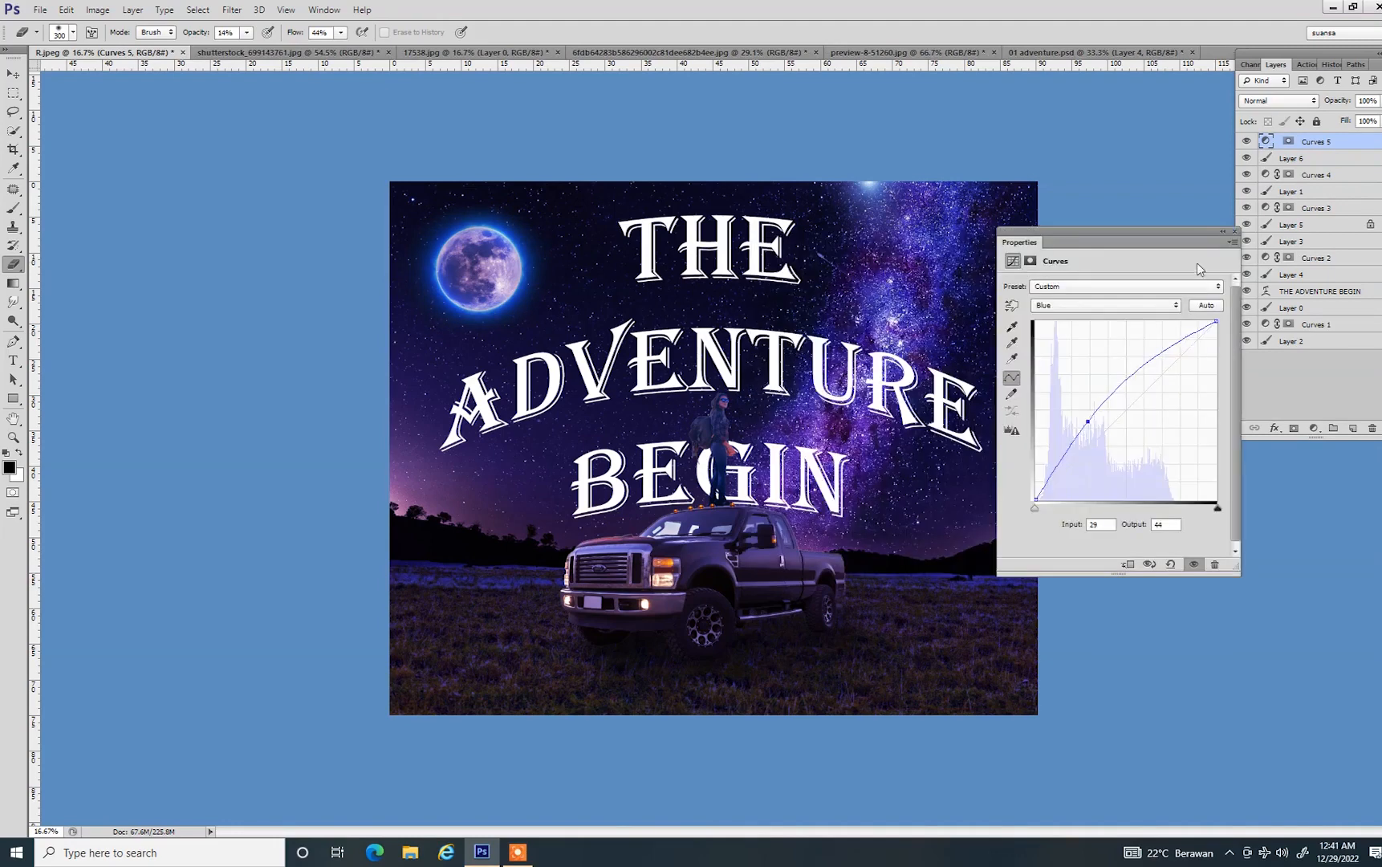
pyautogui.click(1237, 231)
# Hide the panels and fit the whole composite to the window to review it
pyautogui.hotkey('ctrl', '-')
pyautogui.keyDown('ctrl'); pyautogui.click(1315, 162); pyautogui.keyUp('ctrl')
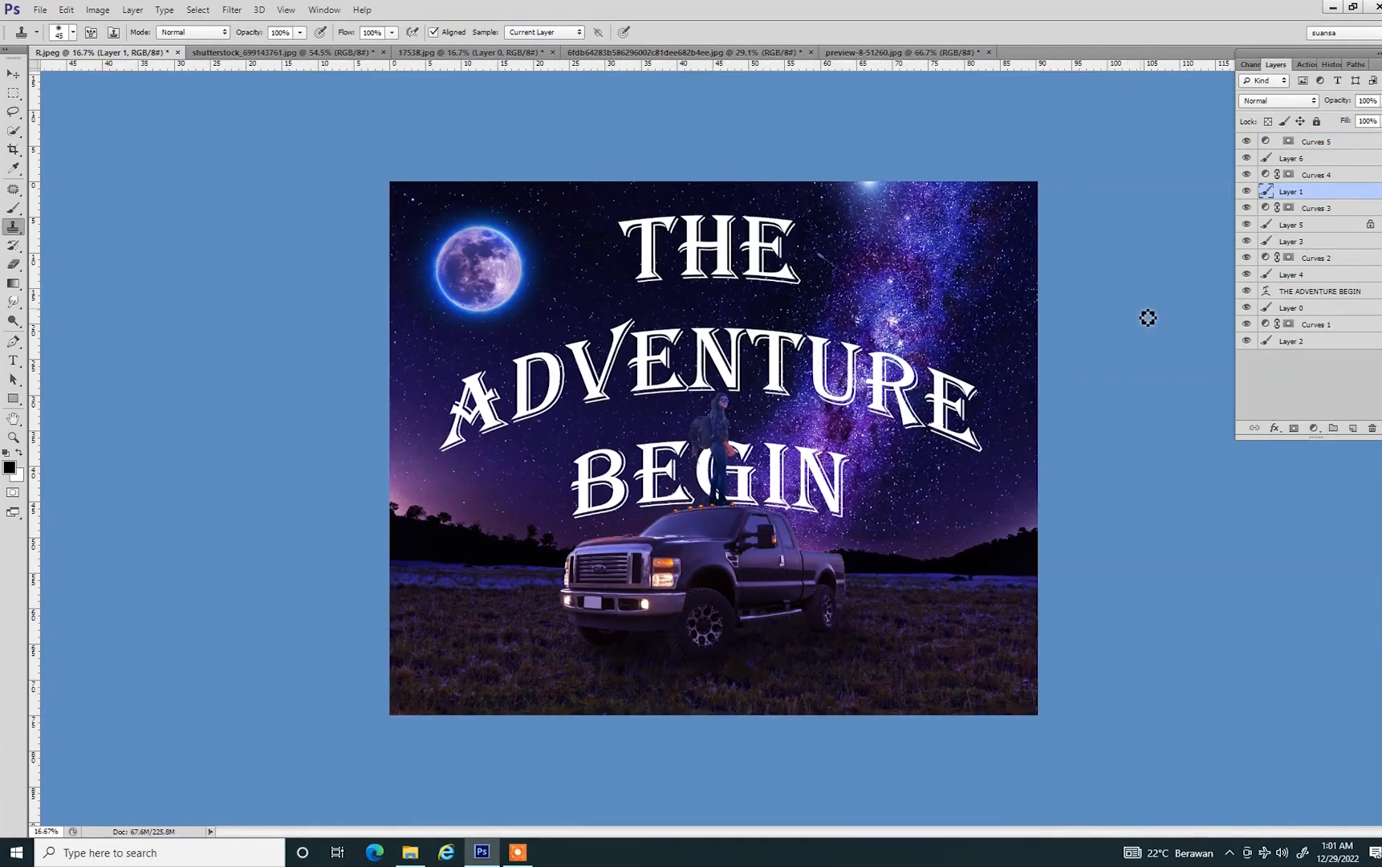
pyautogui.press('Tab')
pyautogui.hotkey('ctrl', '0')
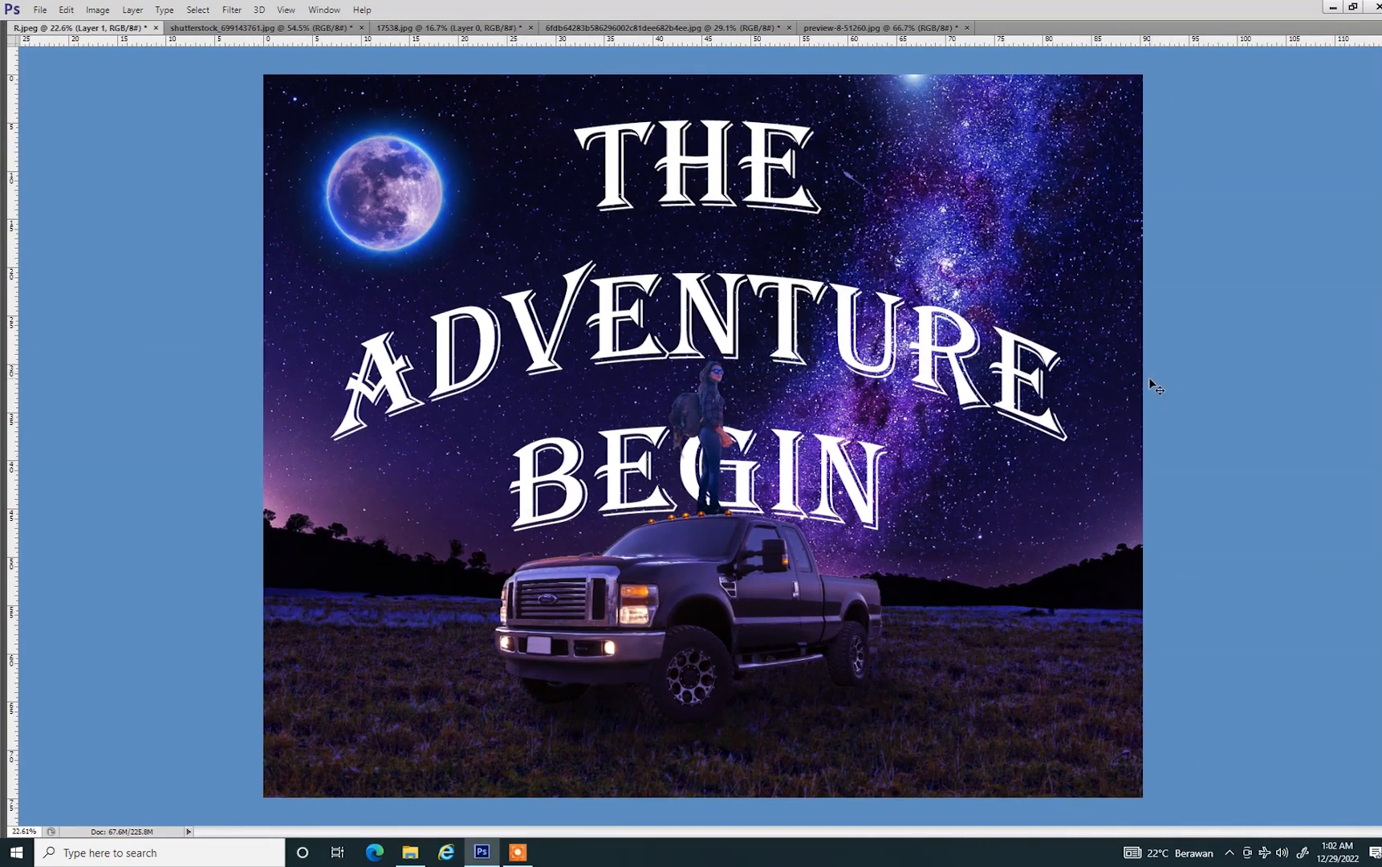
# Save the composite as a new Photoshop file named "02 adventure.psd"
pyautogui.hotkey('ctrl', 'shift', 's')
pyautogui.click(118, 92)
pyautogui.doubleClick(155, 640)
pyautogui.write('02')
pyautogui.press('Return')
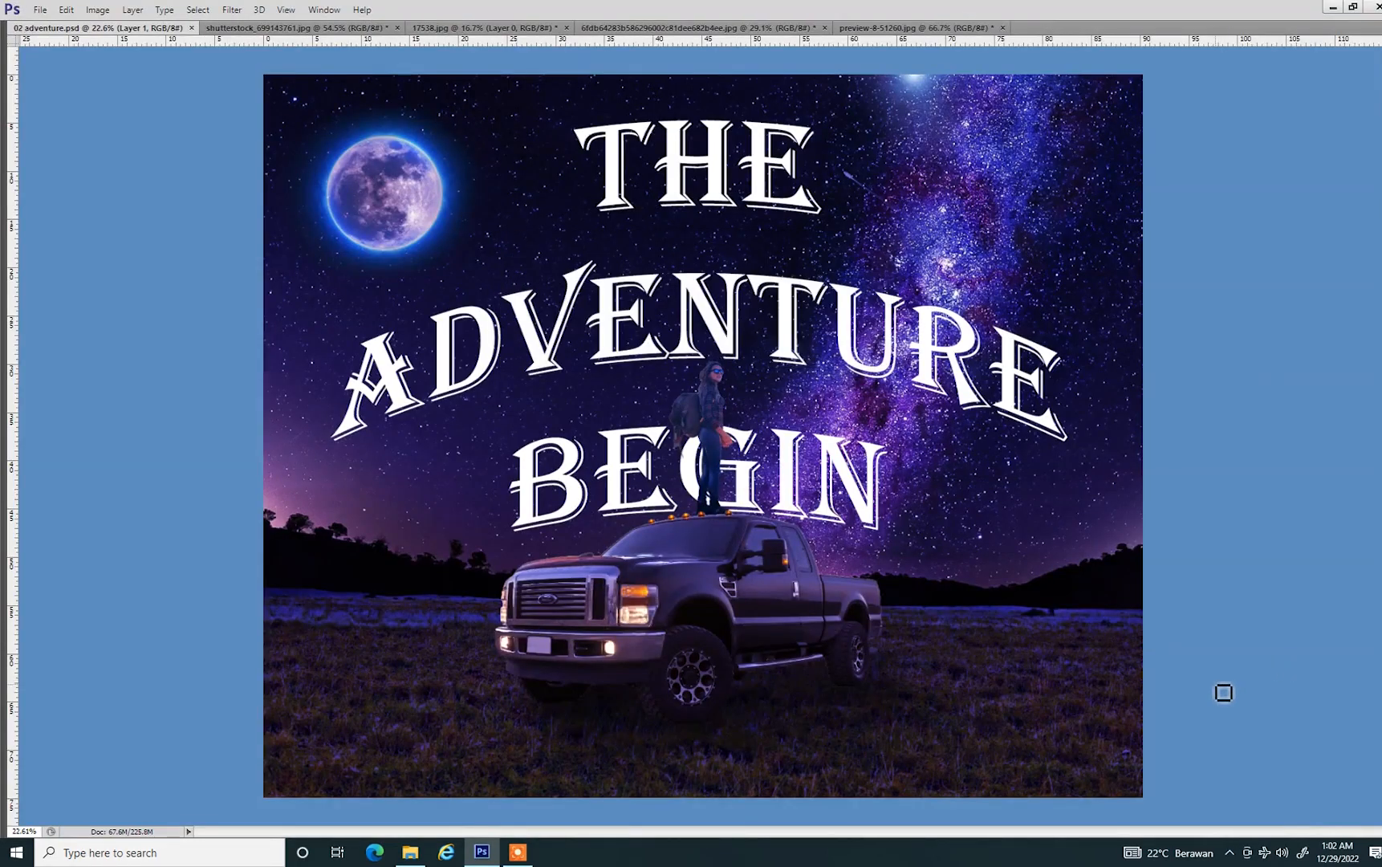